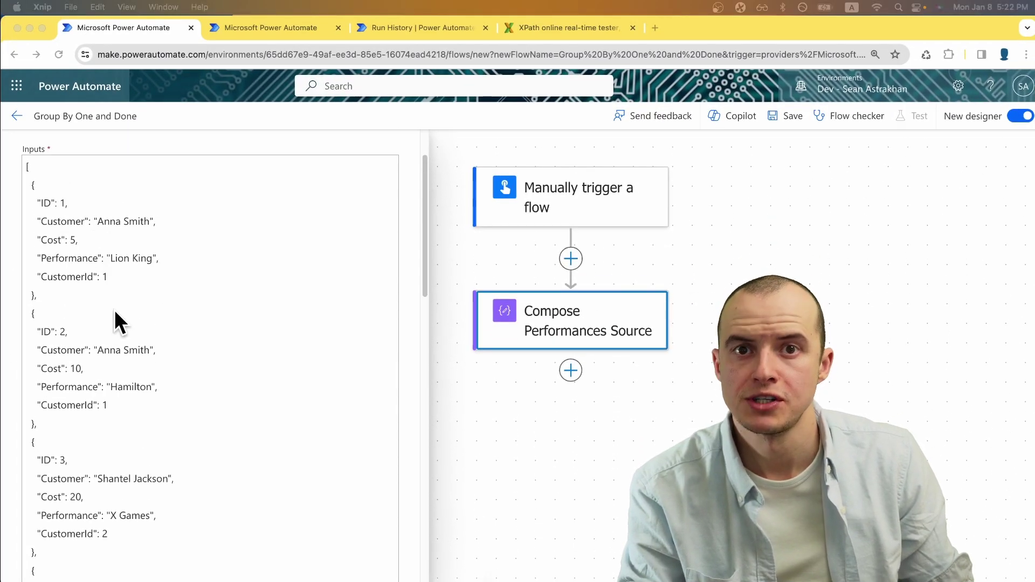
Step: Review the sample transactions' ID, Customer, CustomerId and Performance fields and the desired output examples
left_click(111, 294)
left_click(78, 240)
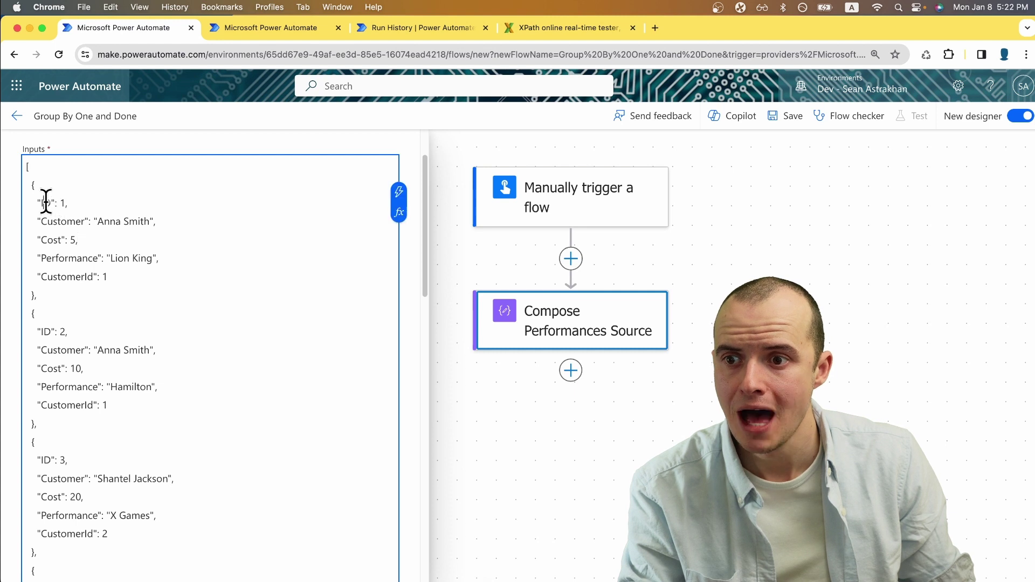
double_click(46, 331)
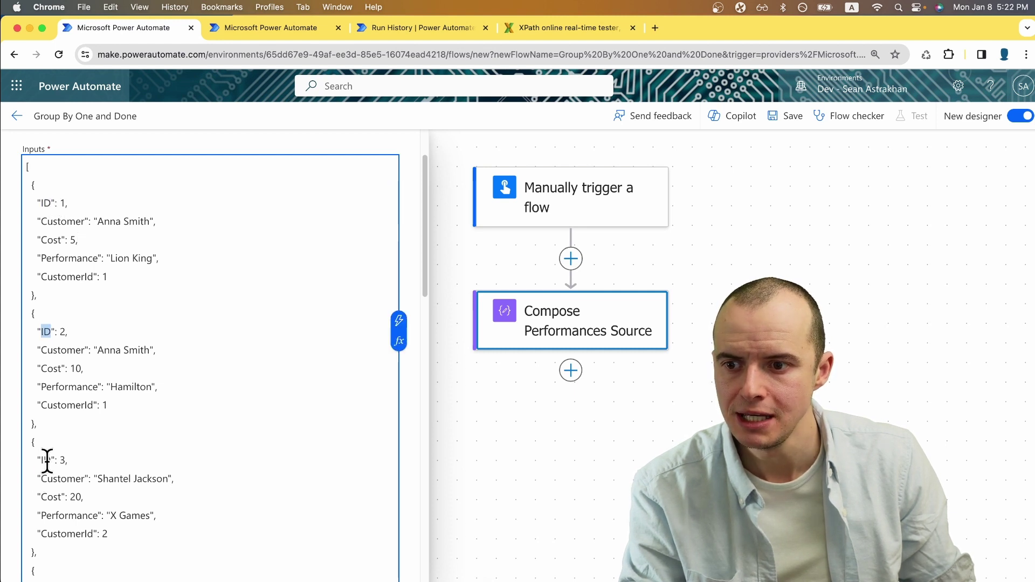
double_click(48, 460)
double_click(110, 348)
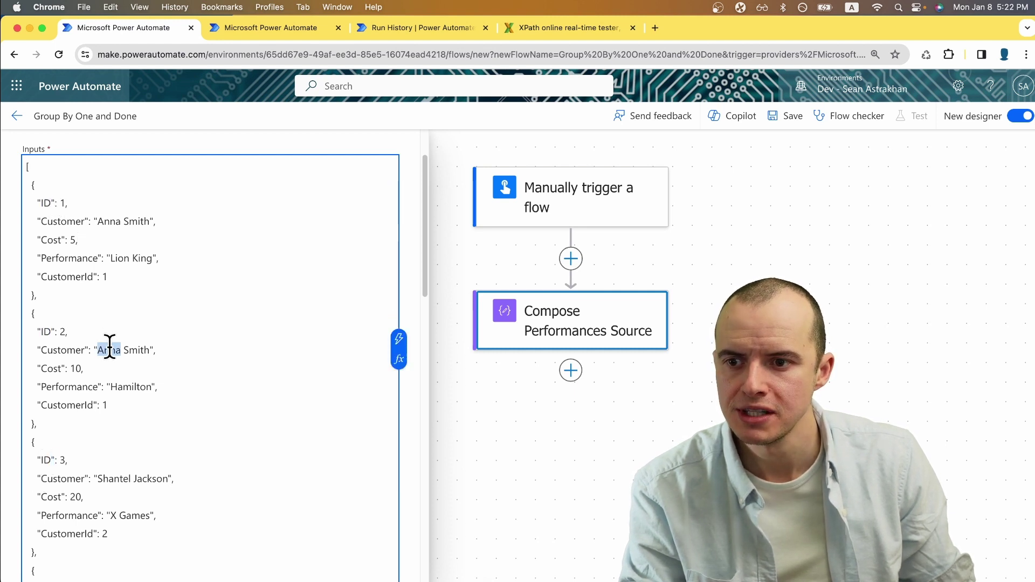
double_click(108, 220)
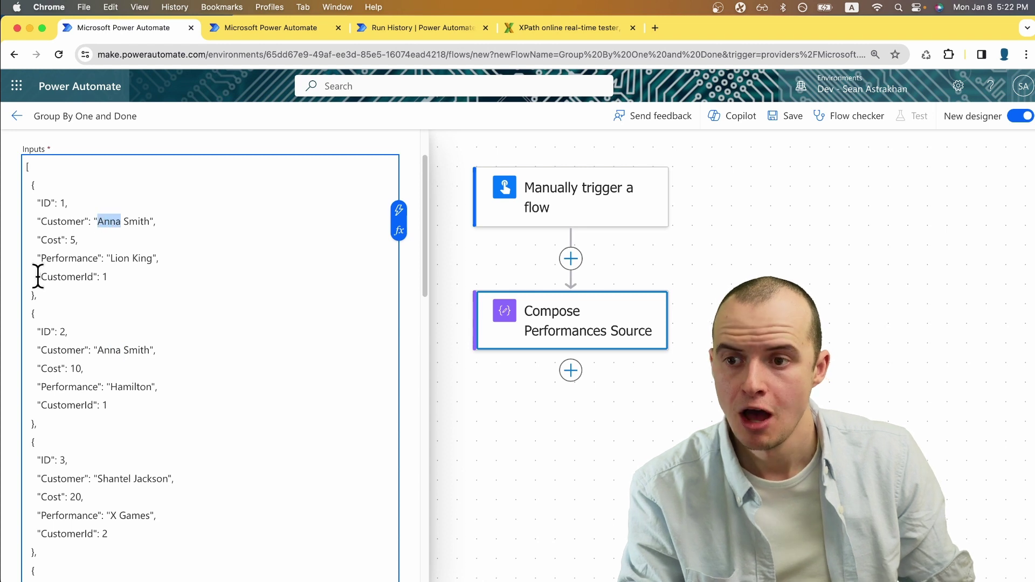
double_click(72, 278)
triple_click(122, 258)
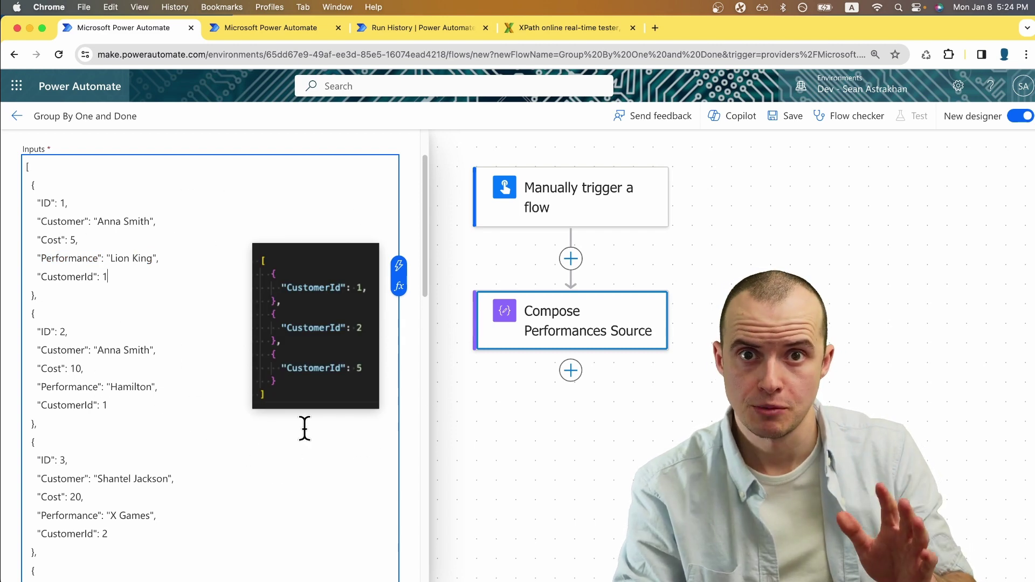
key("super+shift+v")
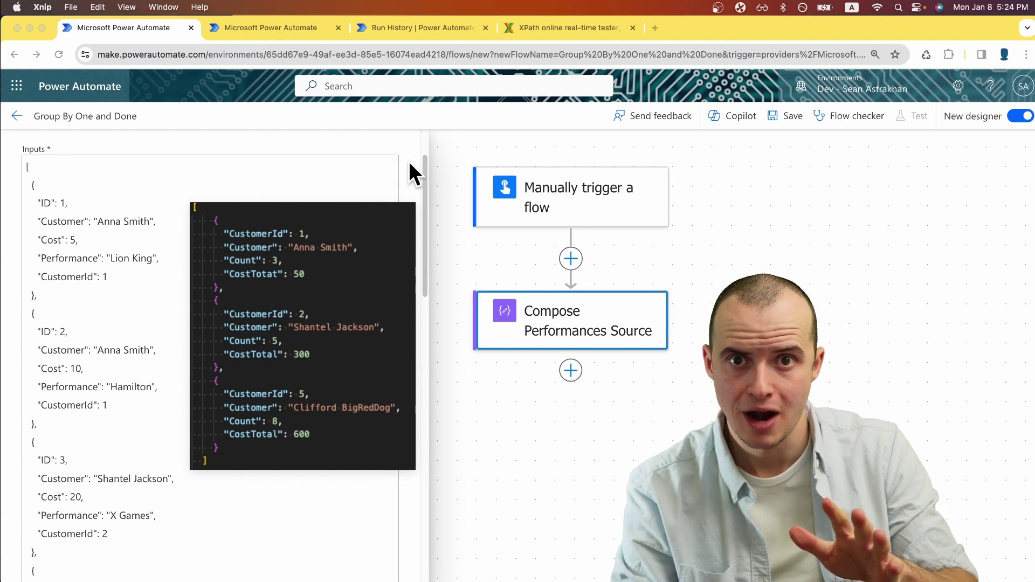
key("super+shift+v")
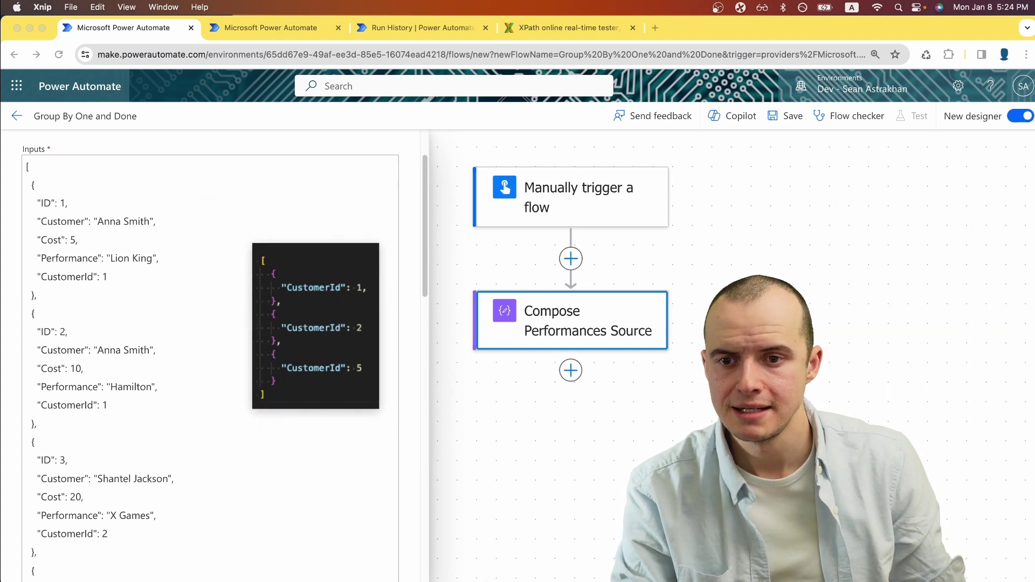
left_click(723, 259)
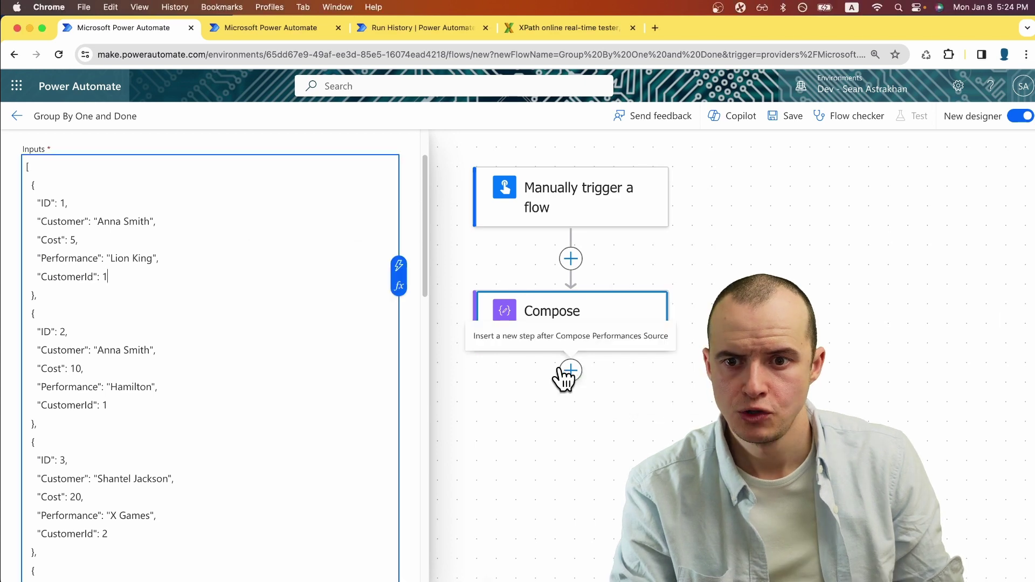
Step: Add a Select on the Compose outputs mapping item()?['CustomerId'] in text mode
left_click(556, 372)
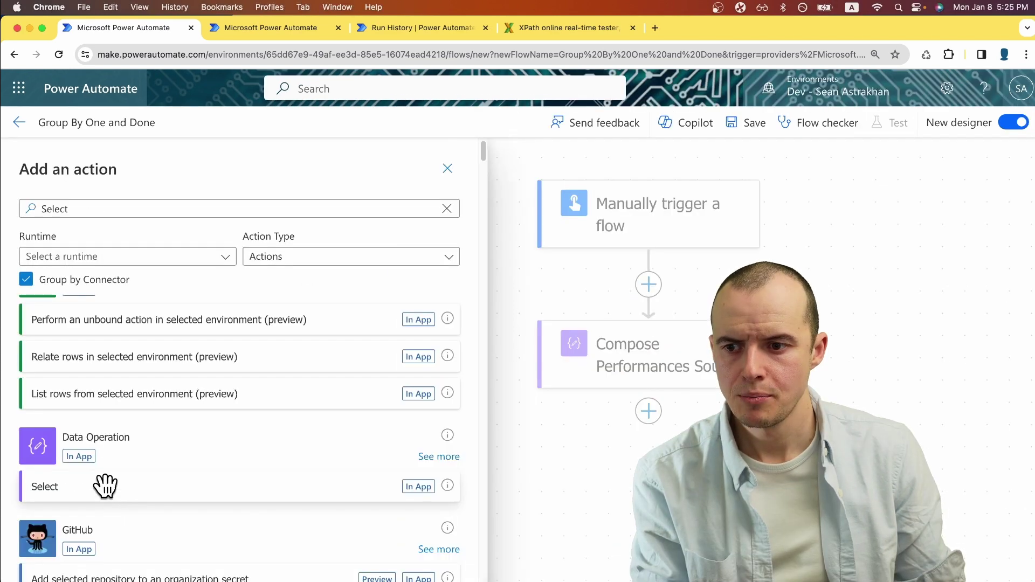
left_click(106, 487)
left_click(463, 252)
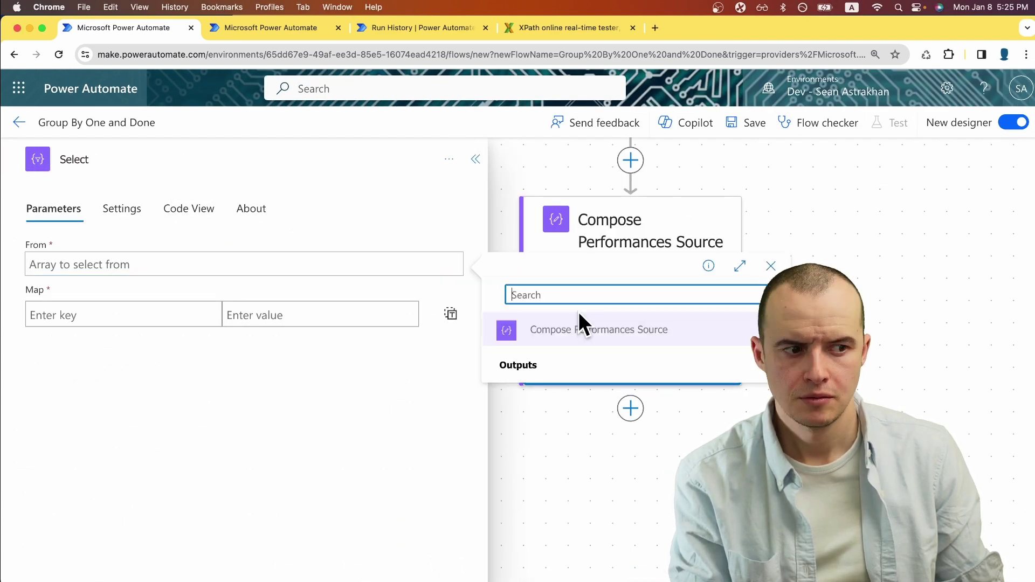
left_click(566, 370)
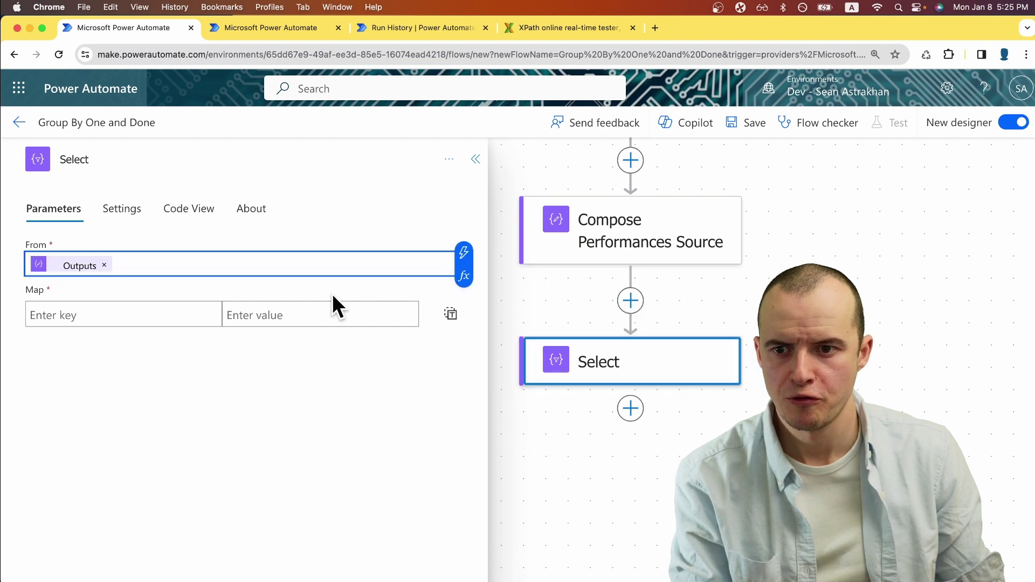
left_click(451, 316)
left_click(181, 317)
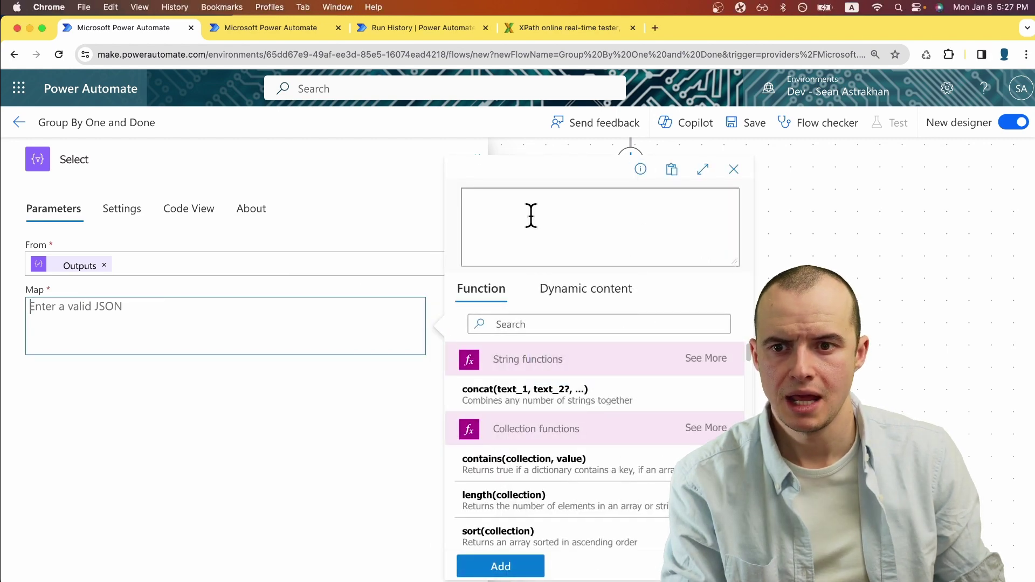
left_click(531, 211)
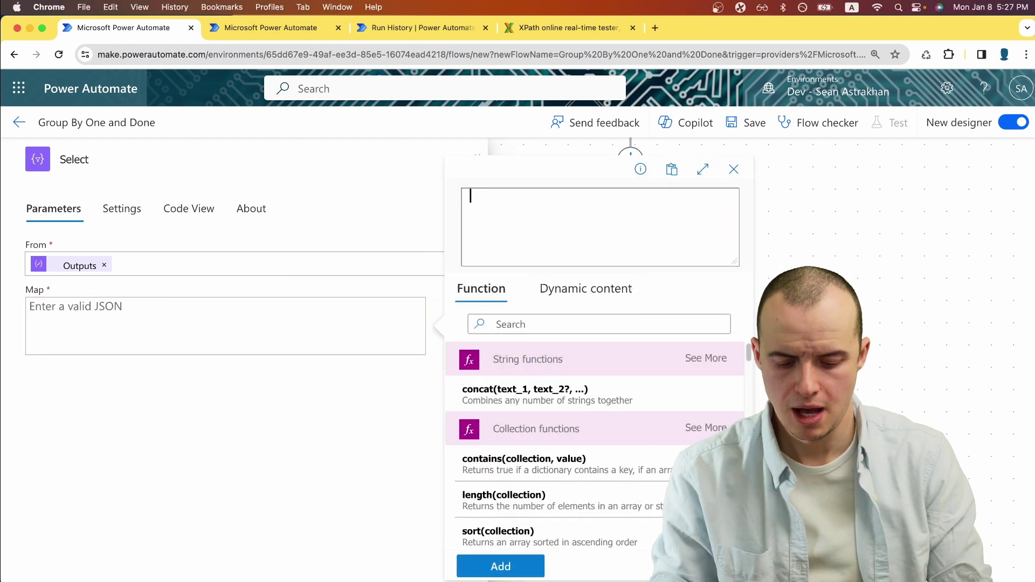
type("item()?['Customer")
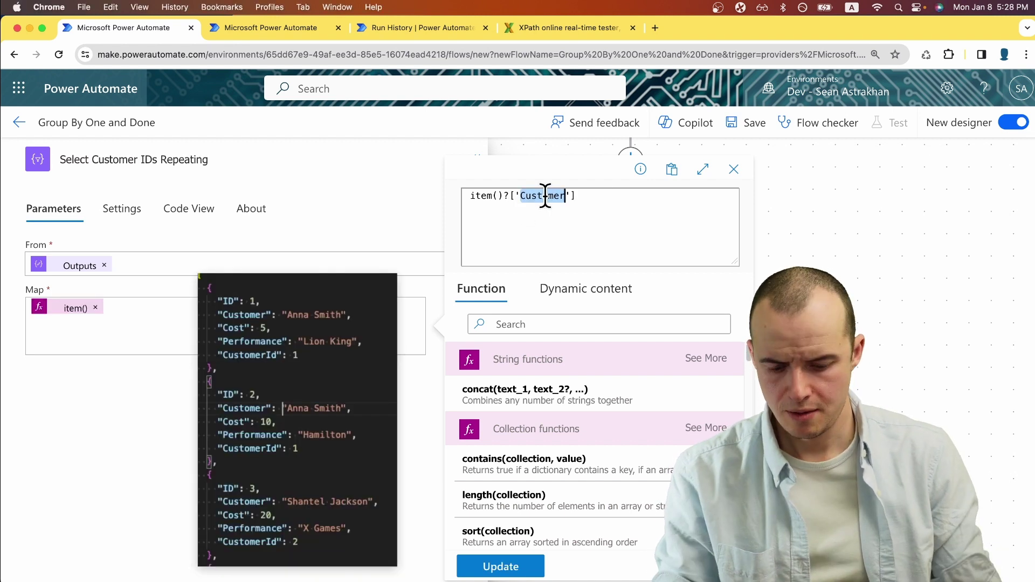
key("BackSpace")
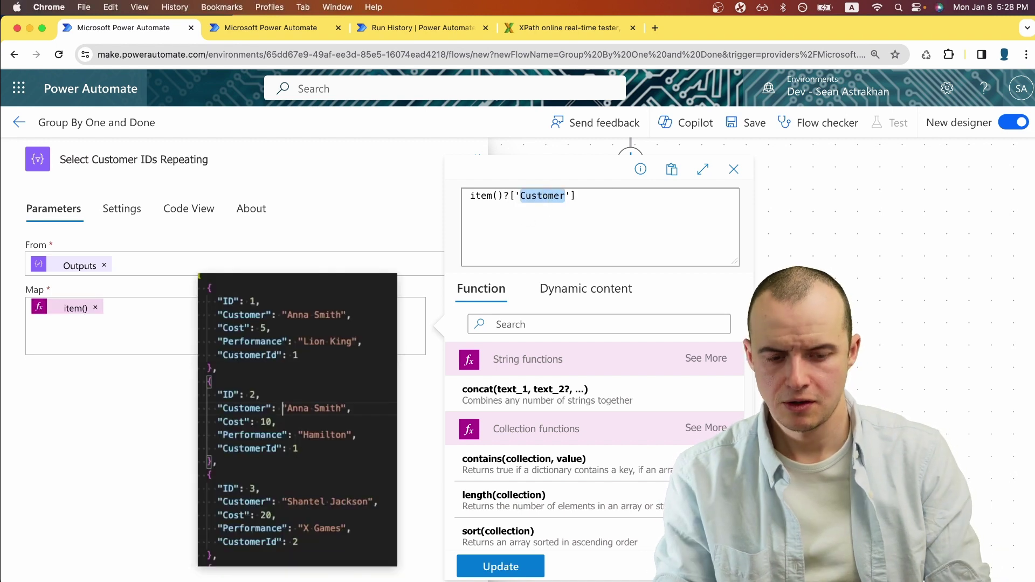
type("CustomerId")
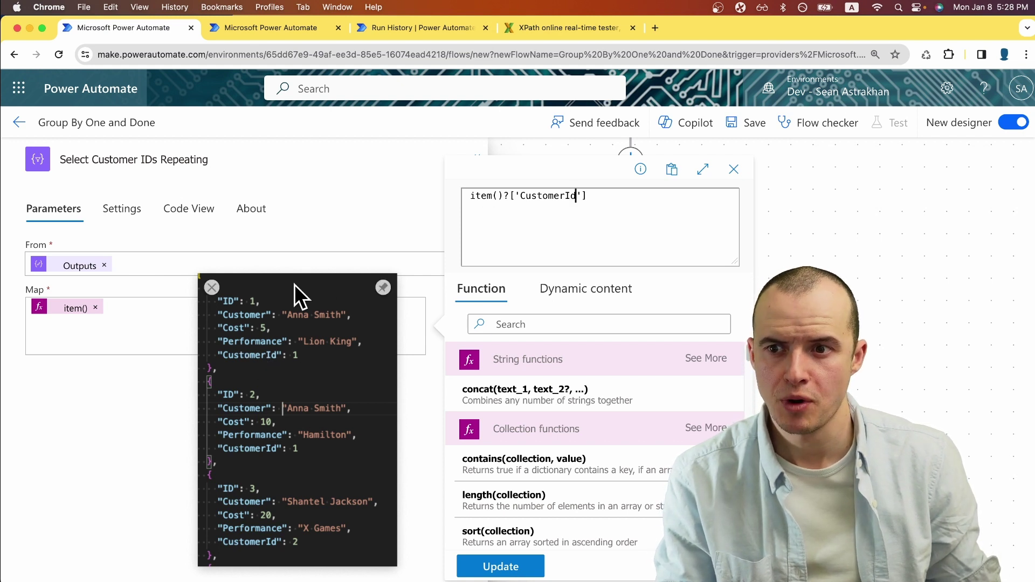
left_click(502, 566)
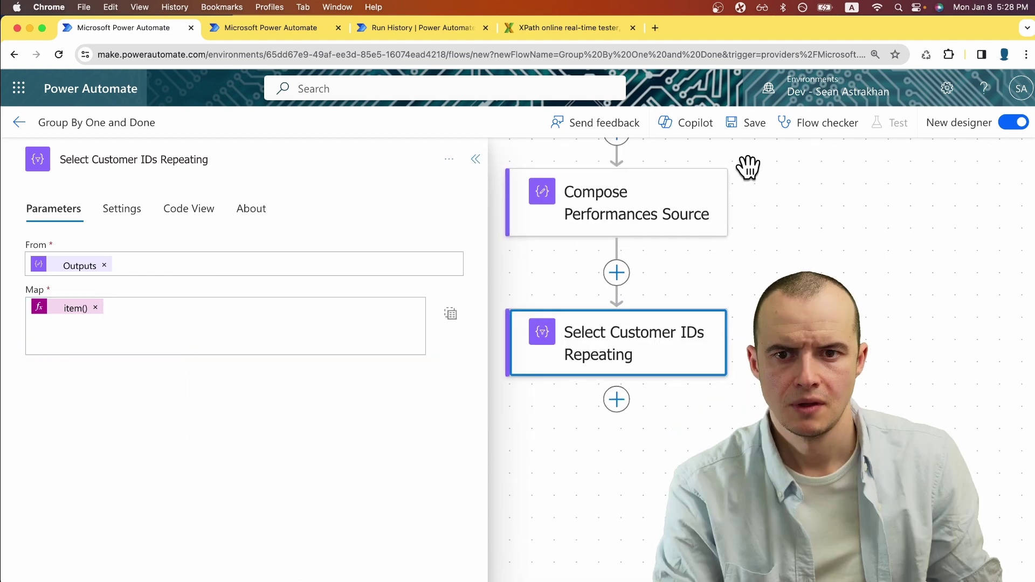
Step: Save and test the flow, then check the Select step's output in the run history
left_click(755, 128)
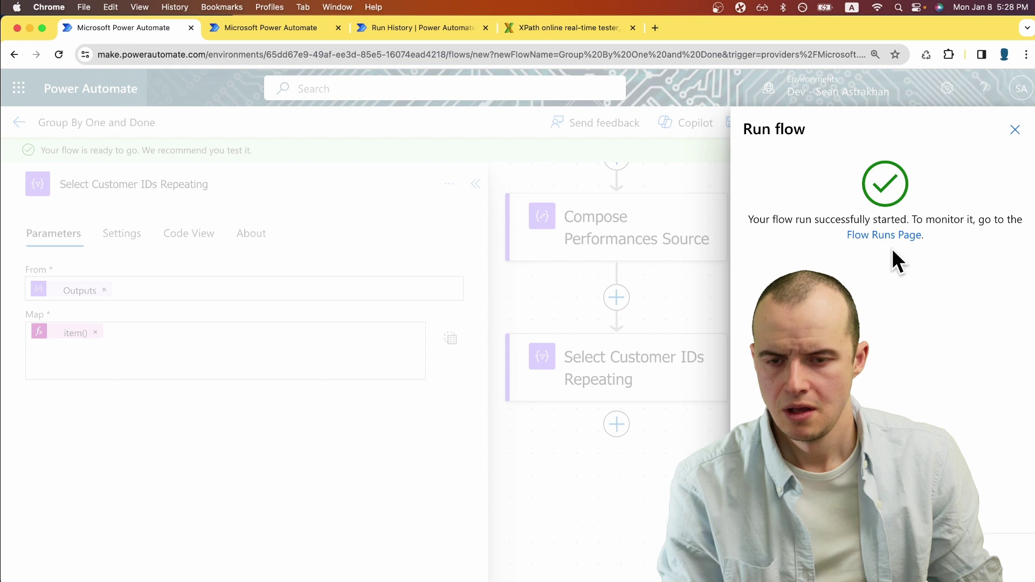
left_click(888, 237)
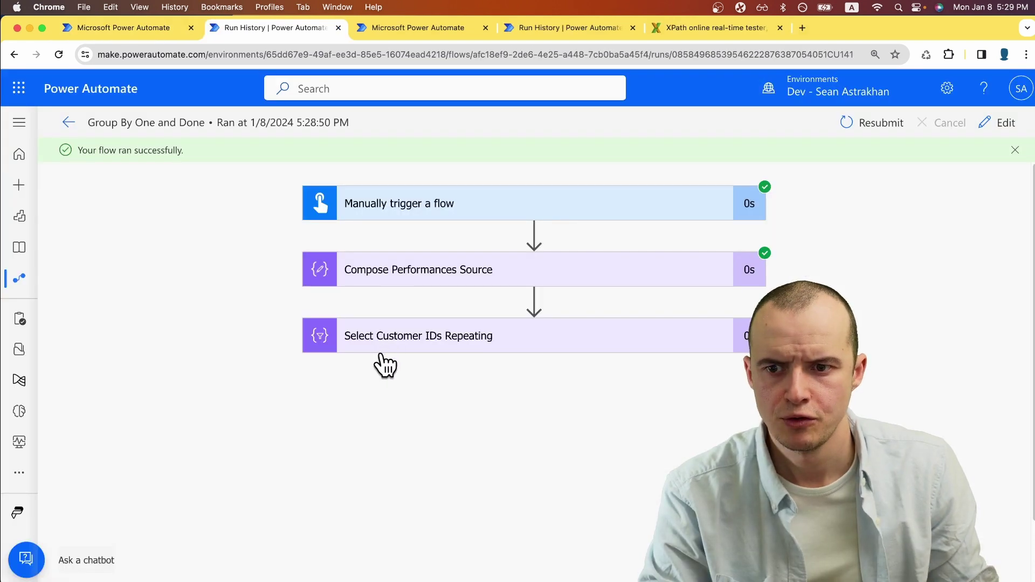
left_click(380, 351)
scroll(427, 505, "down", 4)
scroll(395, 463, "up", 5)
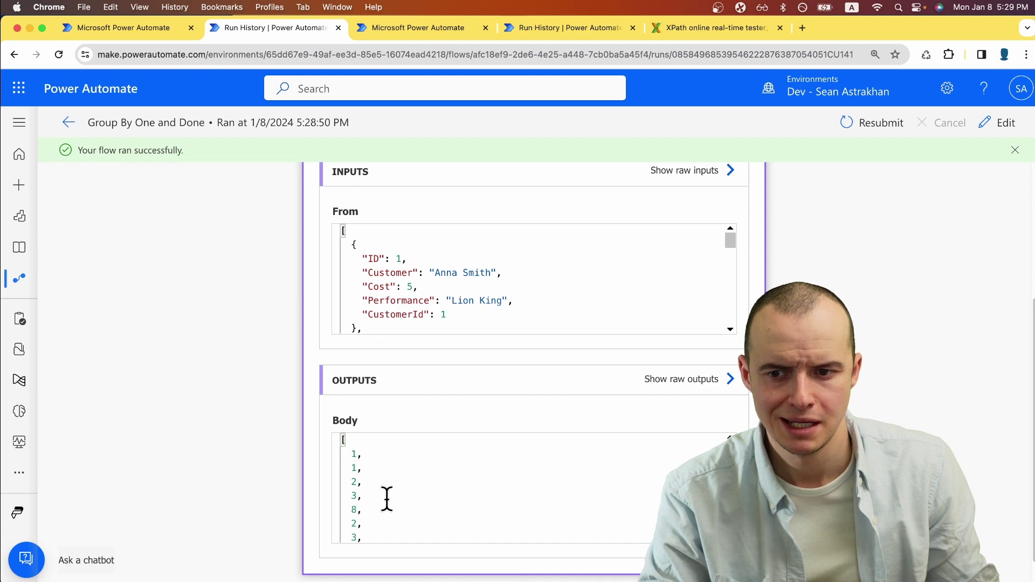
left_click(127, 31)
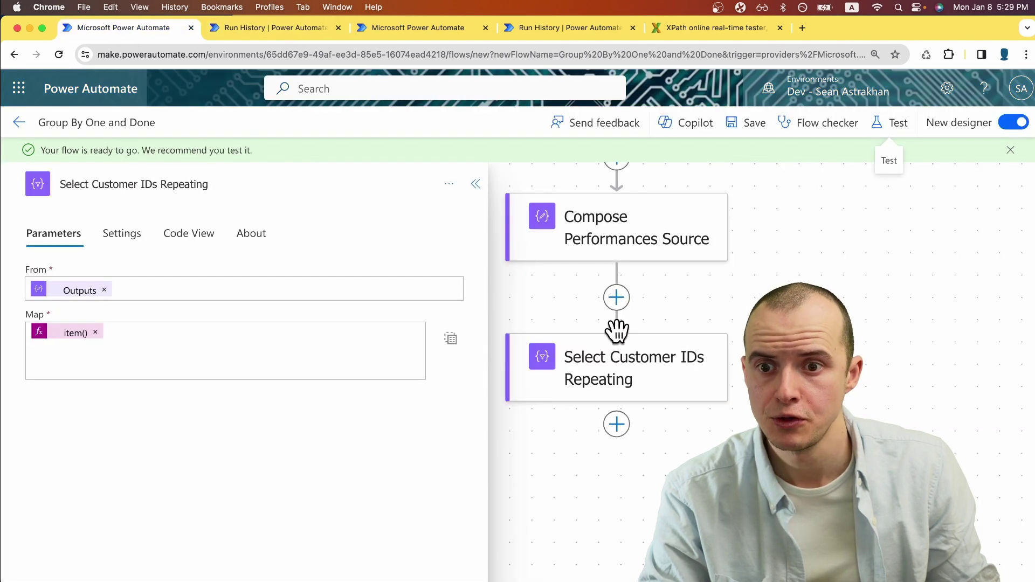
Step: Add a Compose step with union(body('Select_Customer_IDs_Repeating'), body('Select_Customer_IDs_Repeating'))
left_click(615, 430)
left_click(598, 464)
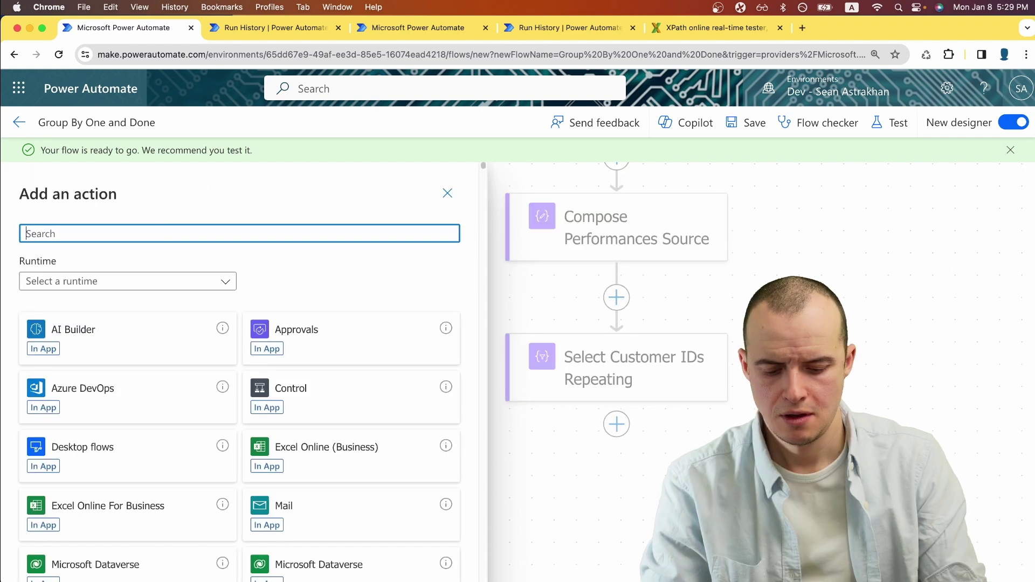
type("compose")
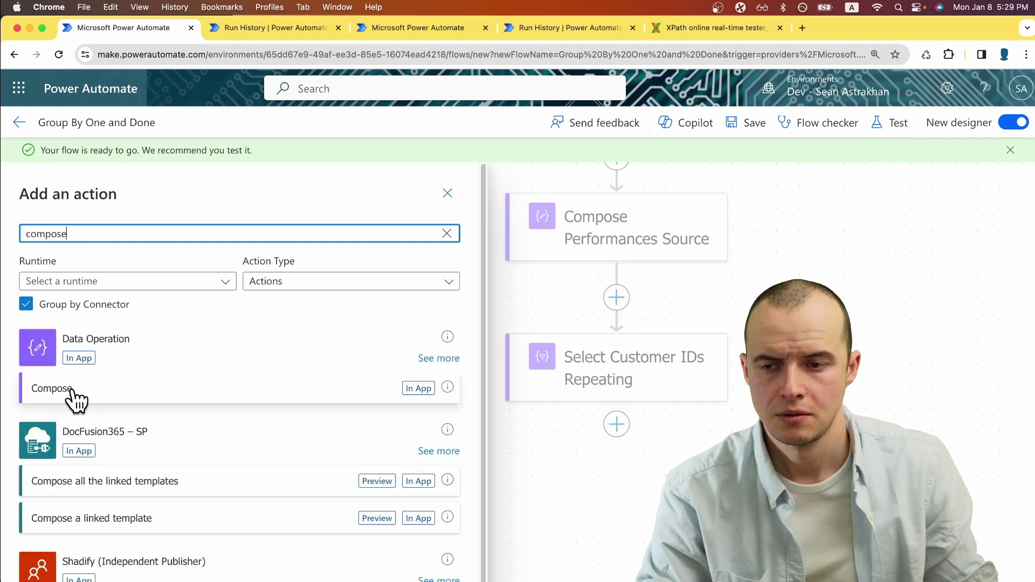
left_click(68, 396)
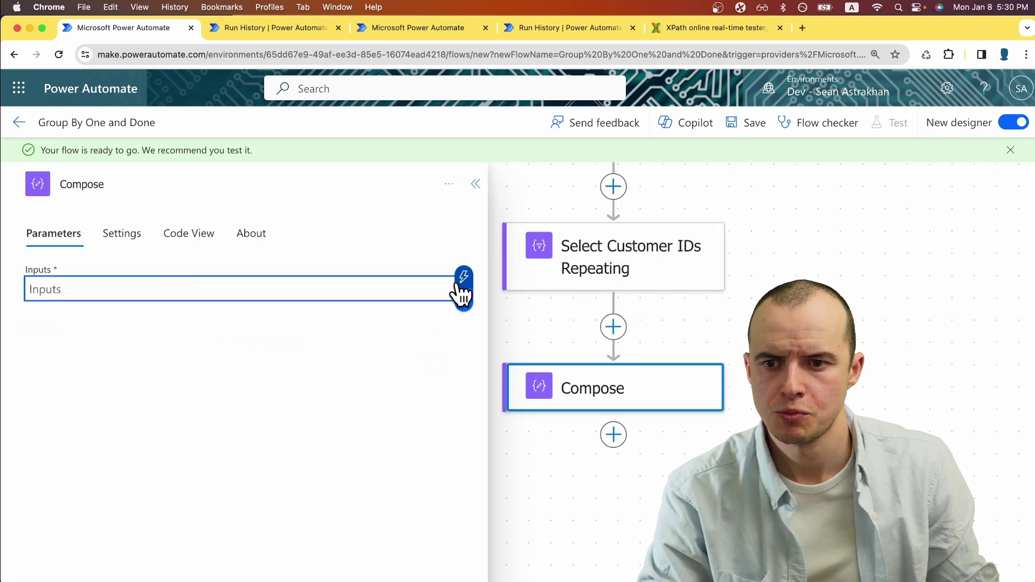
left_click(474, 295)
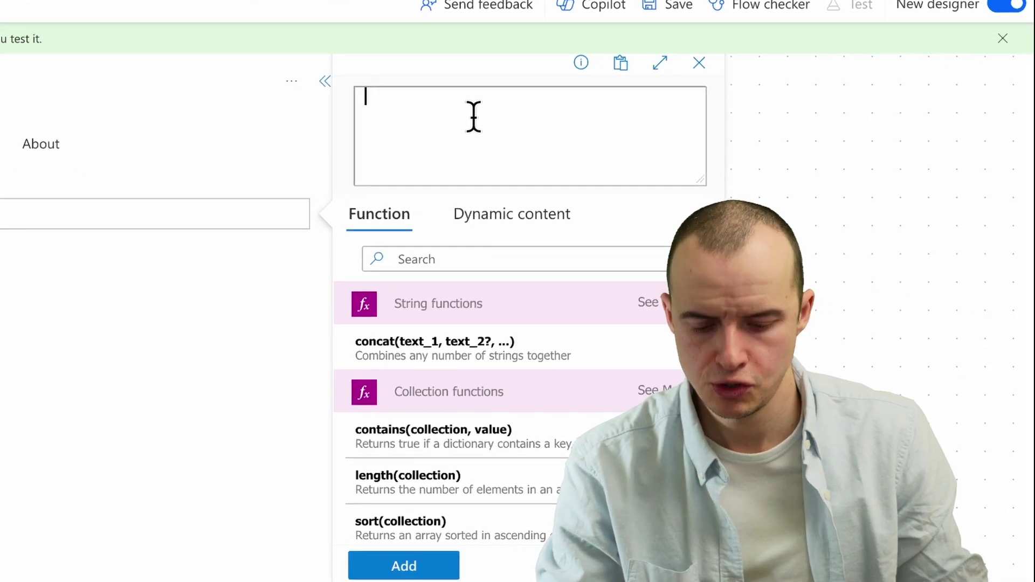
type("union")
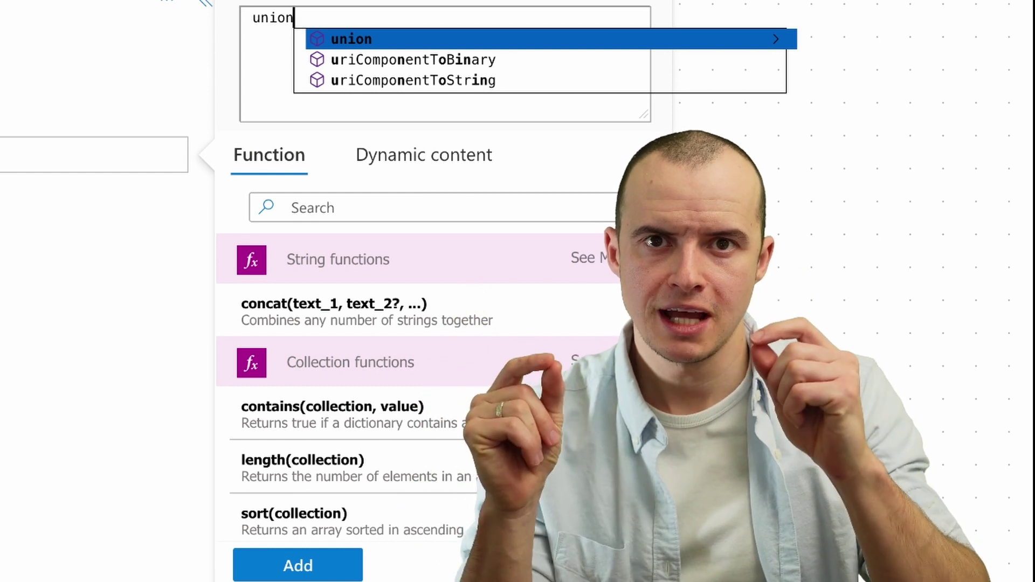
type("(")
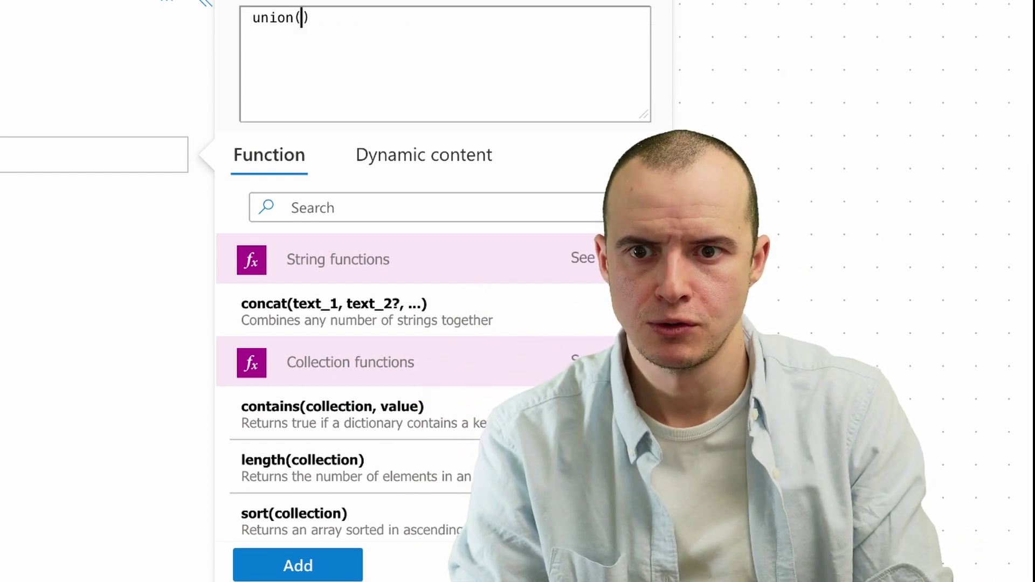
key("Escape")
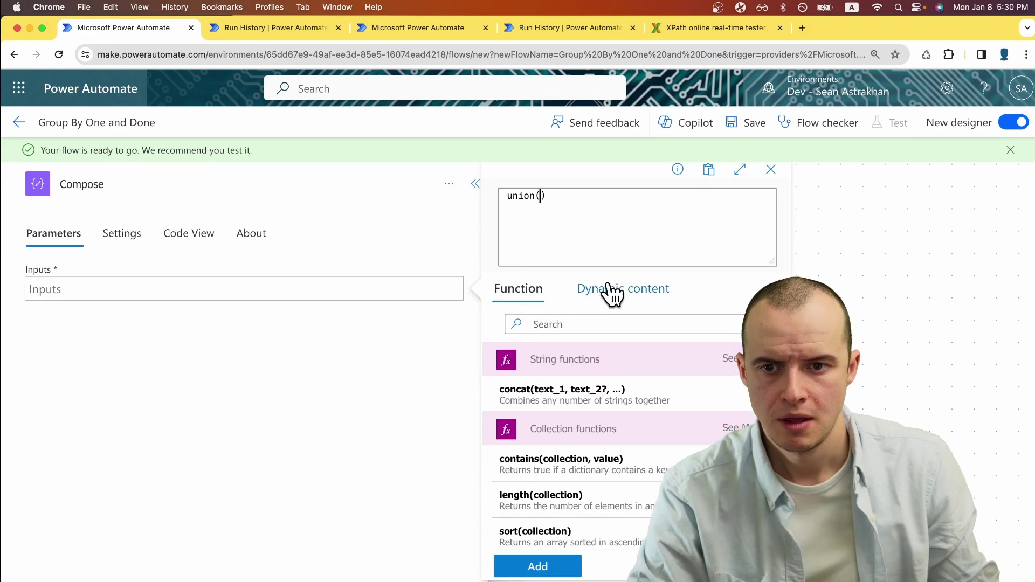
left_click(611, 296)
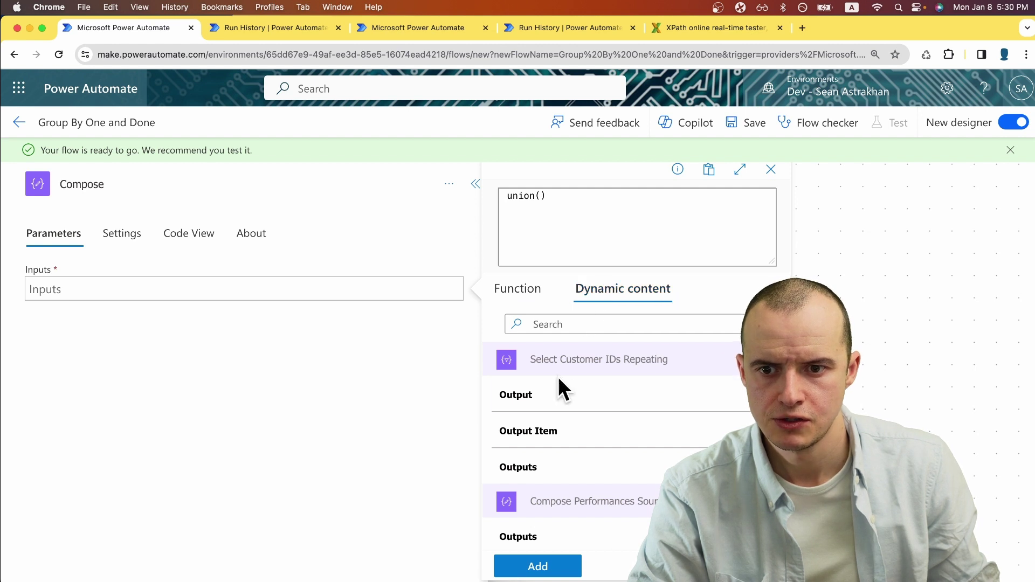
left_click(556, 397)
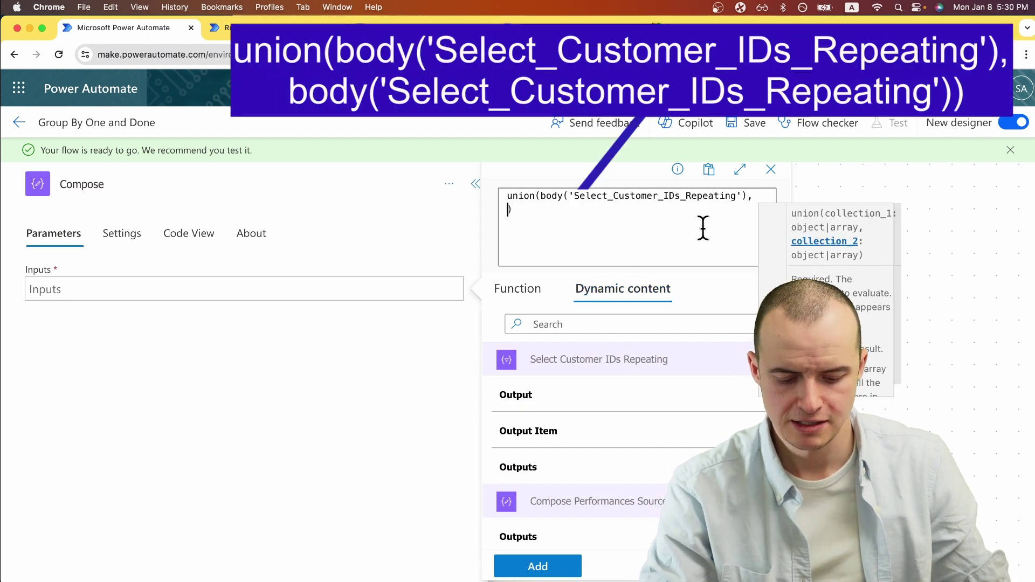
left_click(579, 397)
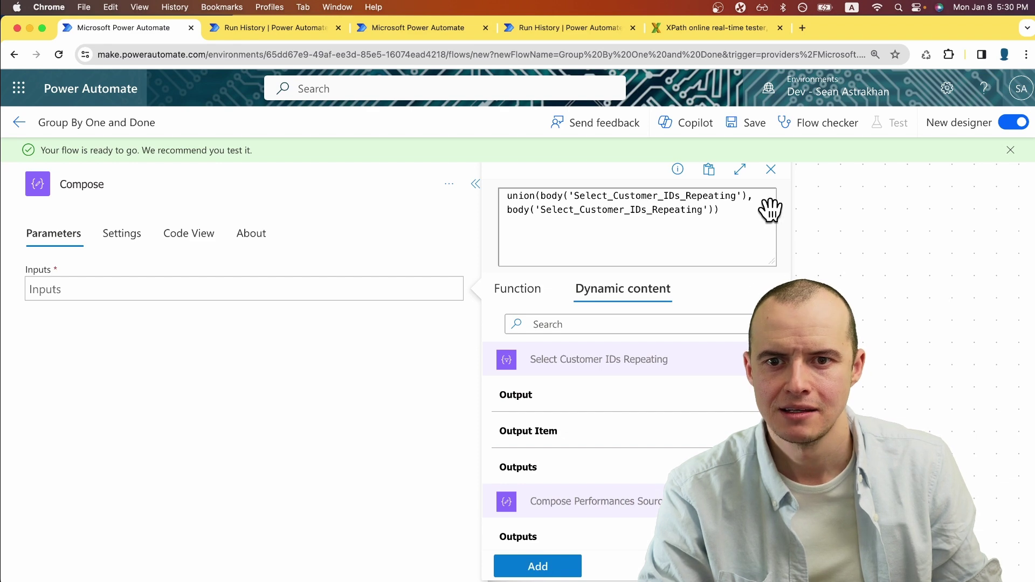
left_click(537, 566)
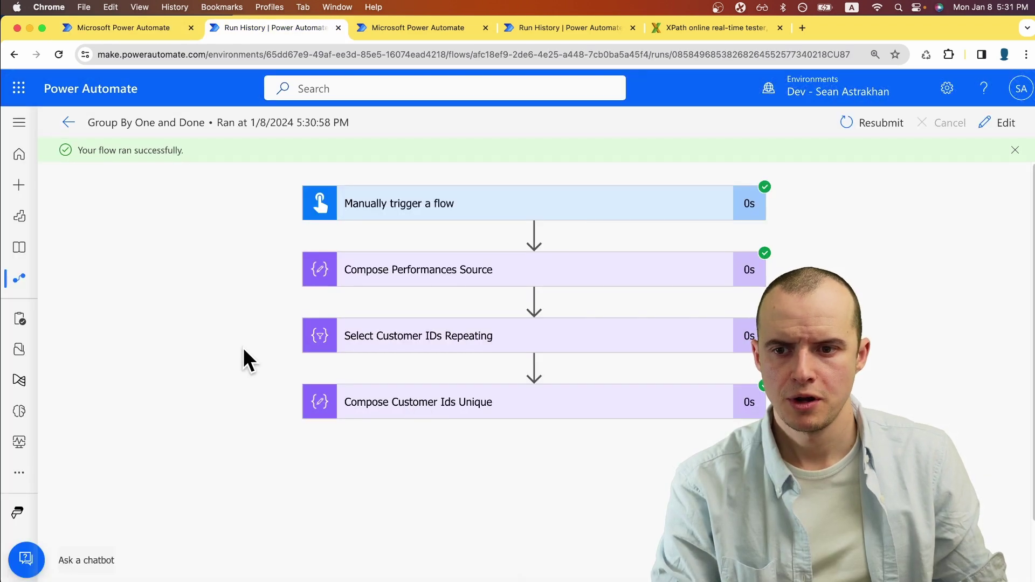
Step: Confirm the run output lists the unique IDs 1, 2, 3, 8
scroll(215, 347, "down", 4)
scroll(421, 414, "down", 1)
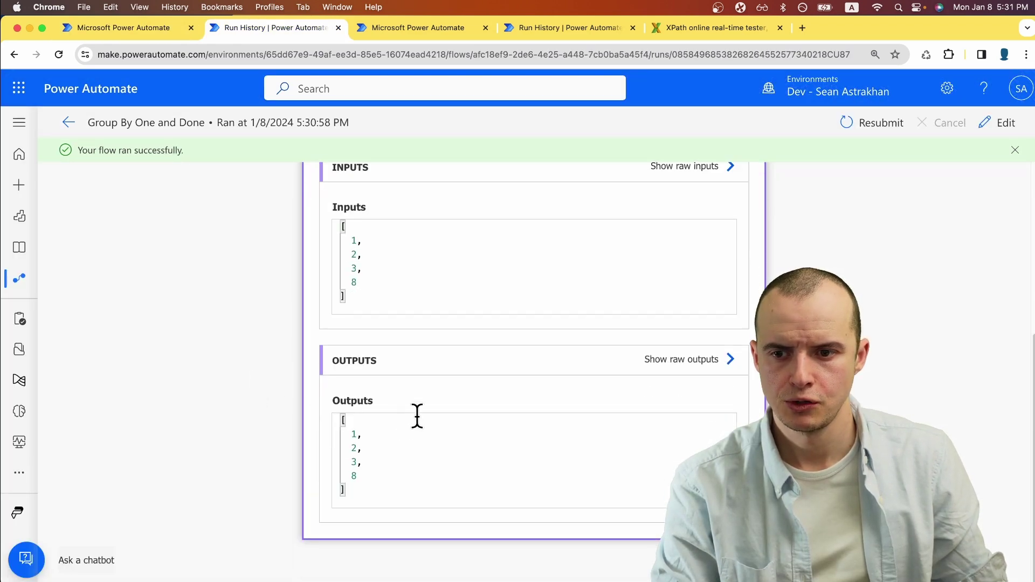
left_click_drag(392, 480, 320, 420)
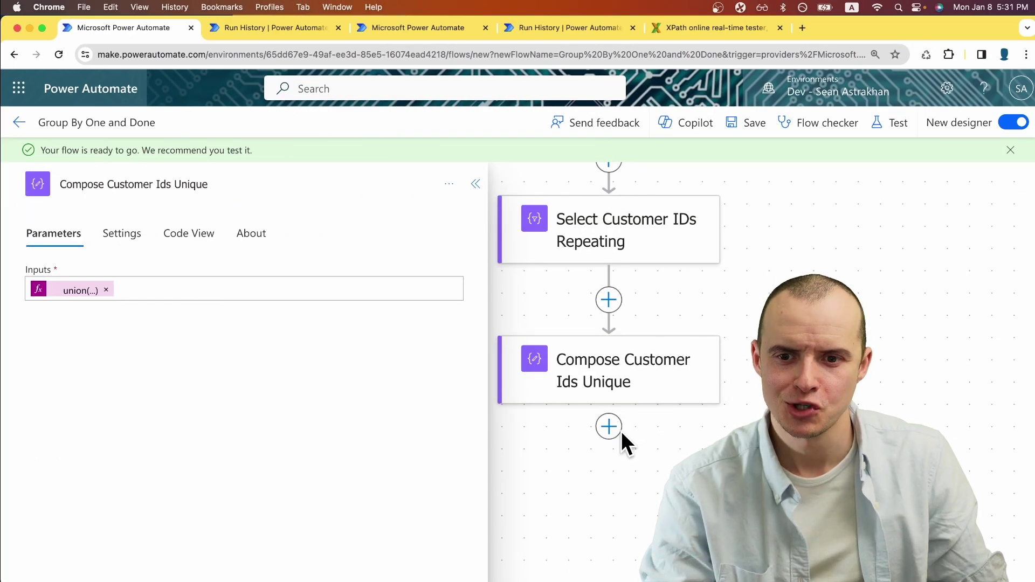
Step: Add a Compose action named Compose Customer Performance XML Setup
left_click(614, 431)
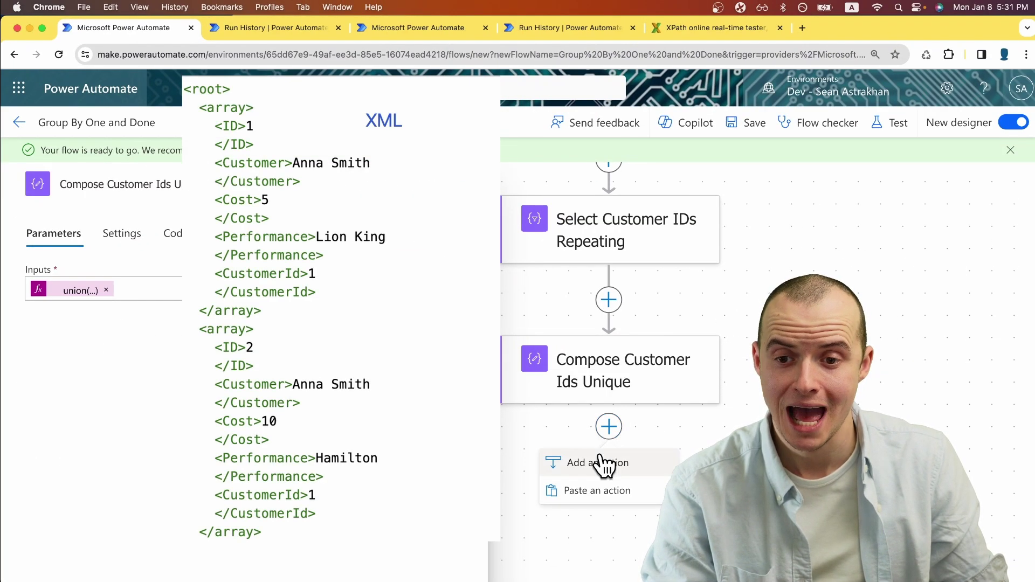
left_click(599, 463)
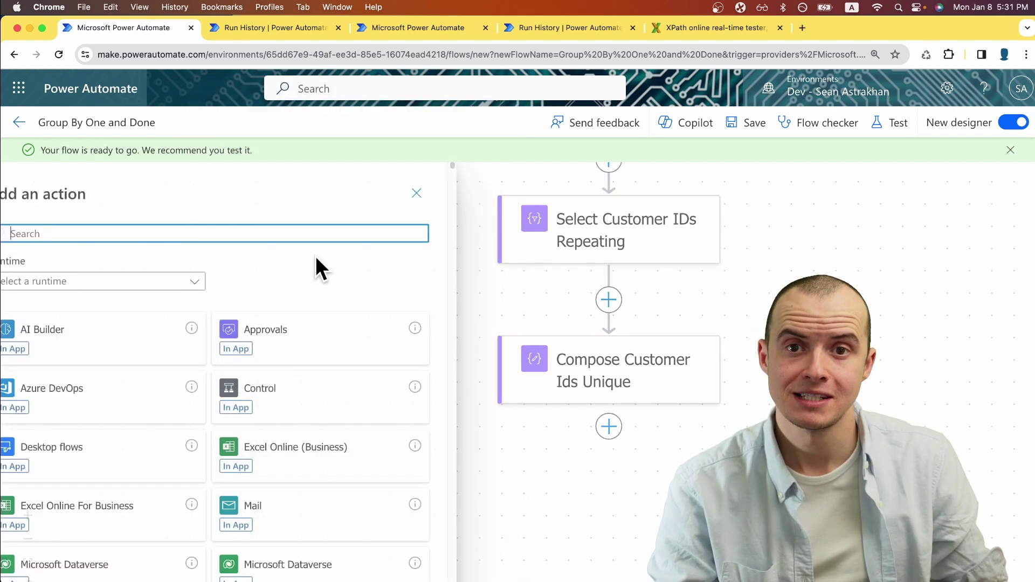
type("cp")
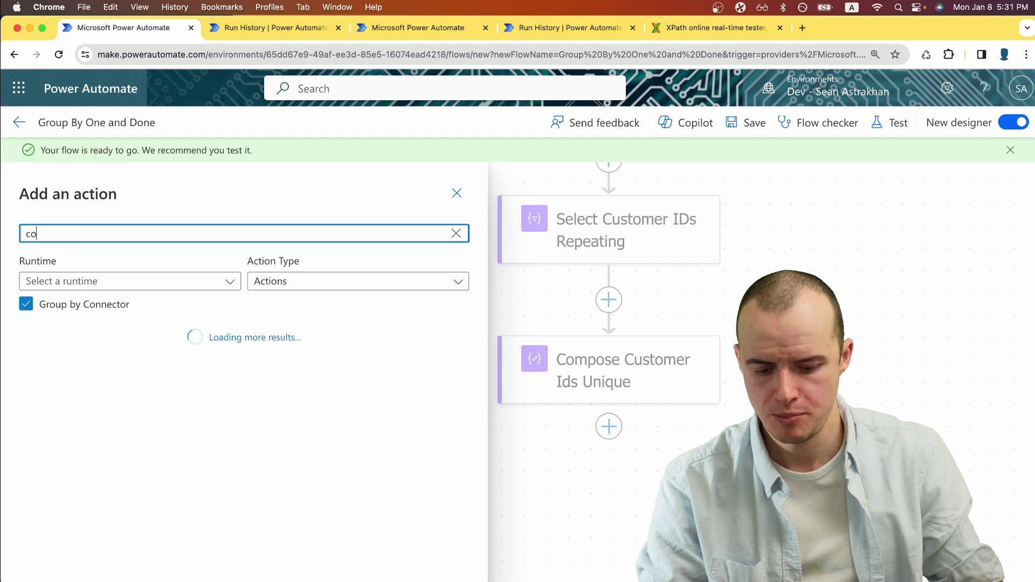
type("mpose")
left_click(146, 392)
left_click_drag(157, 184, 253, 185)
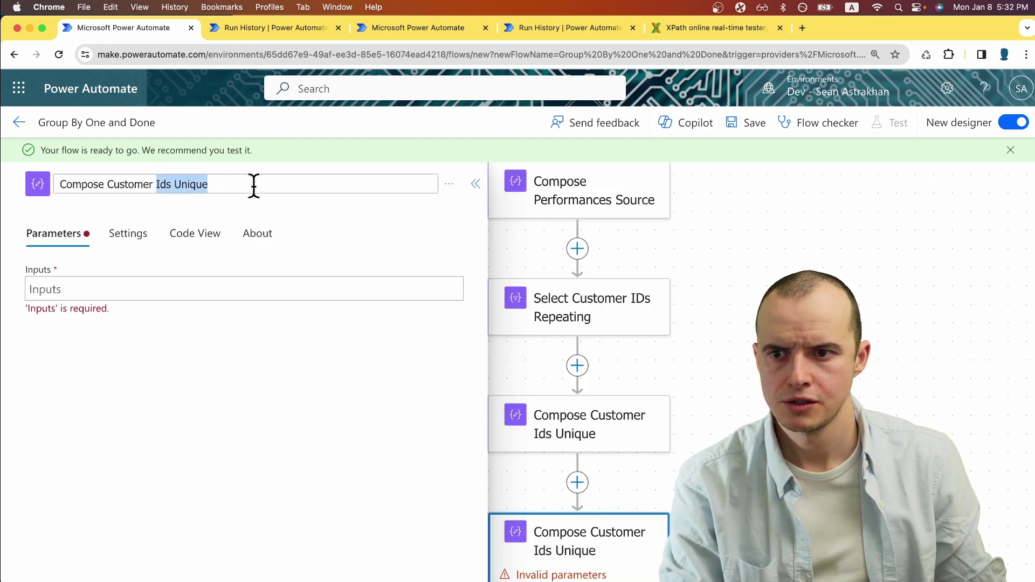
type("Per")
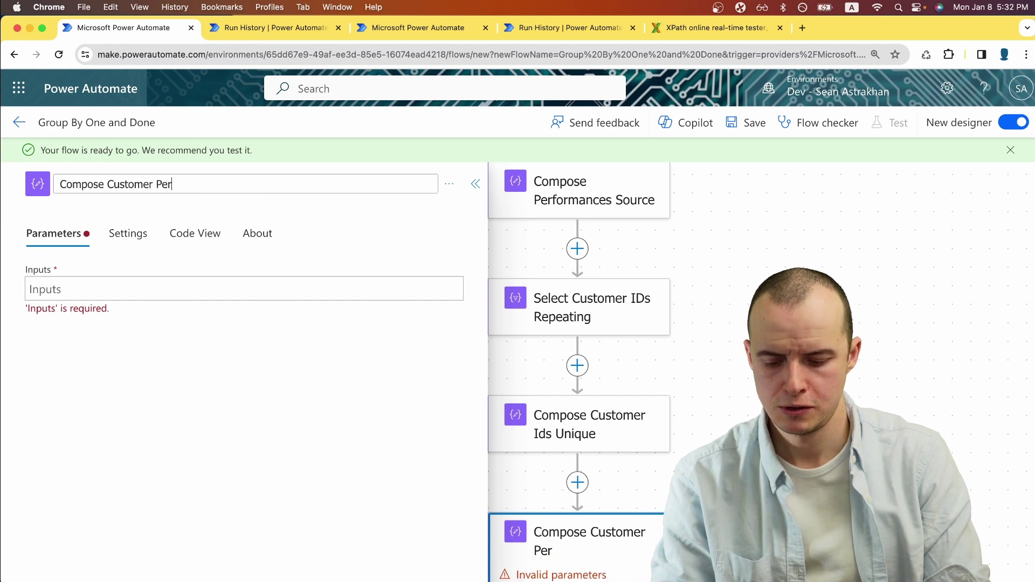
type("formance XML SS")
key("BackSpace")
type("etup")
Step: Set its input to {"root": {"array": Outputs}} using the performances source outputs
left_click(89, 286)
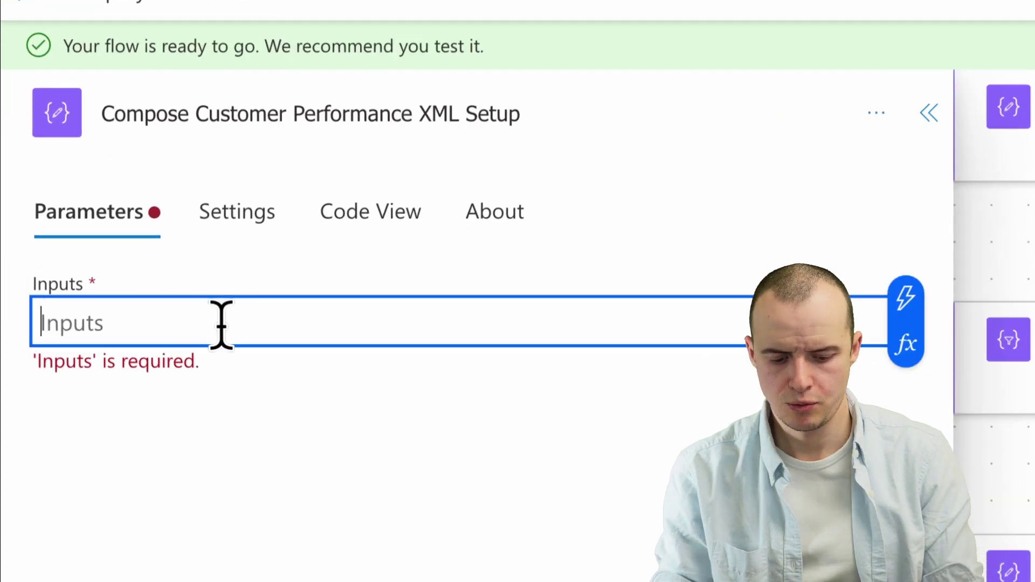
type("{")
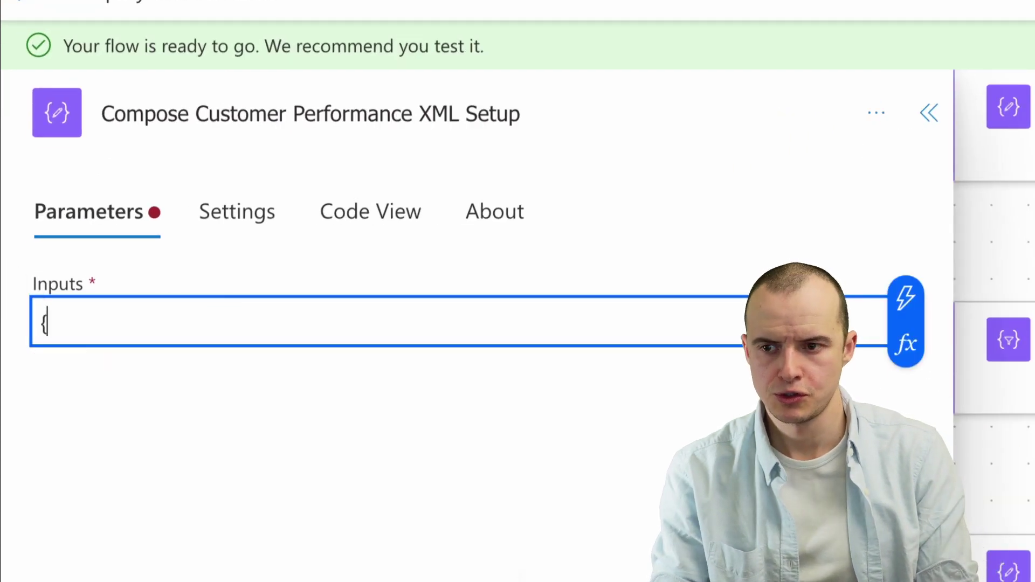
key("Return")
key("Return")
type("}")
key("Up")
type("\"ro")
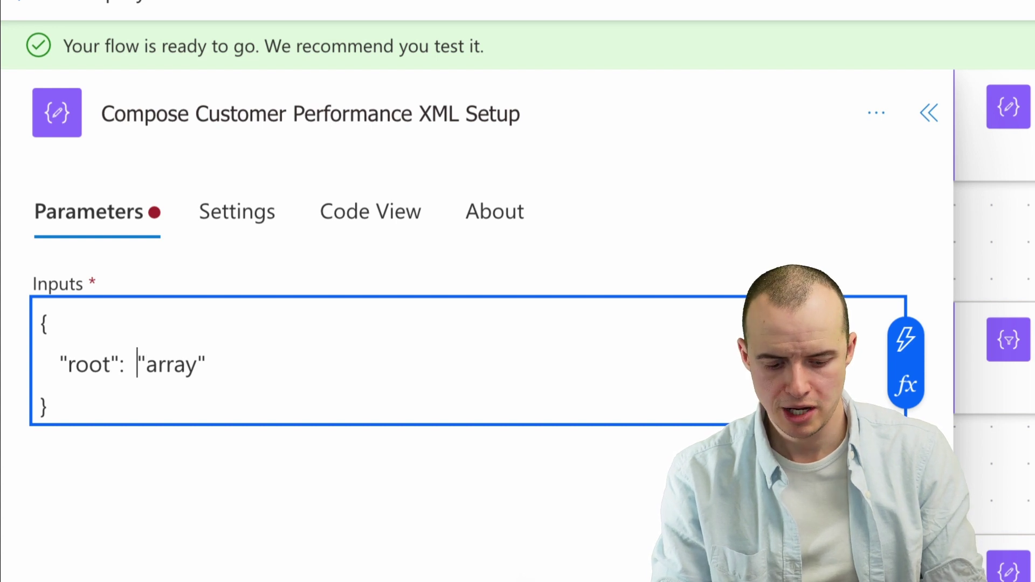
type("{")
left_click(221, 364)
type(":")
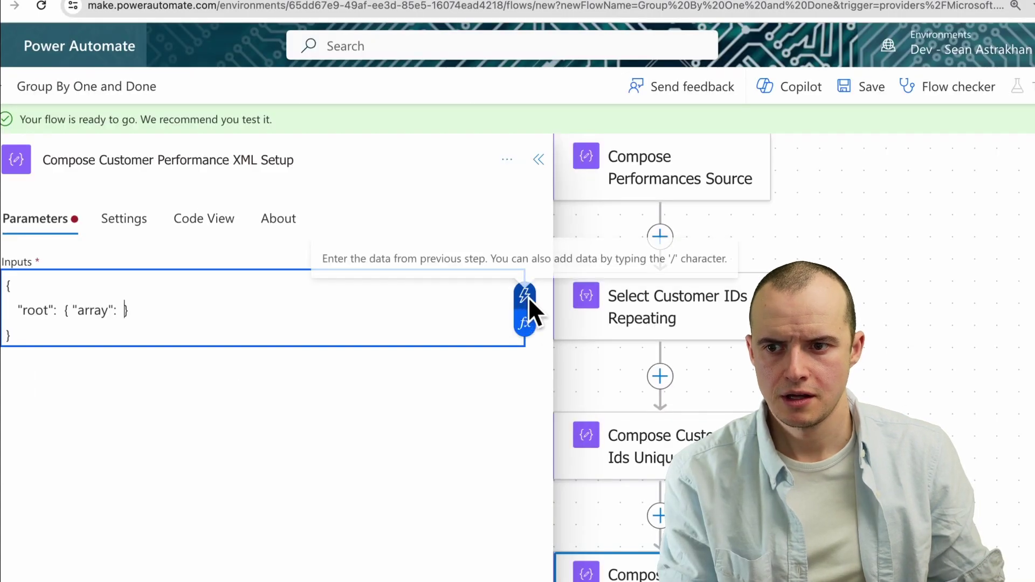
left_click(528, 297)
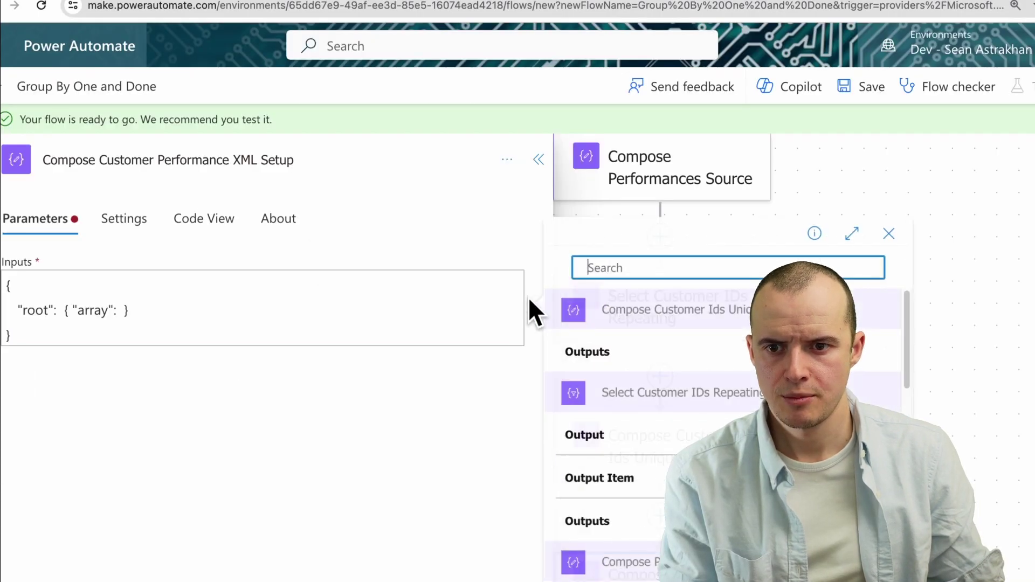
scroll(712, 421, "down", 1)
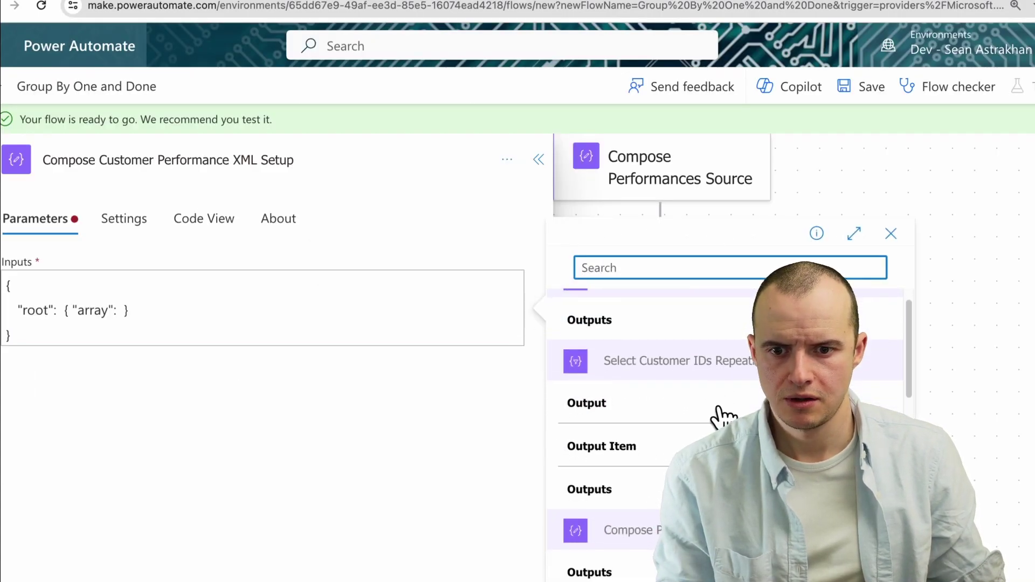
left_click(644, 563)
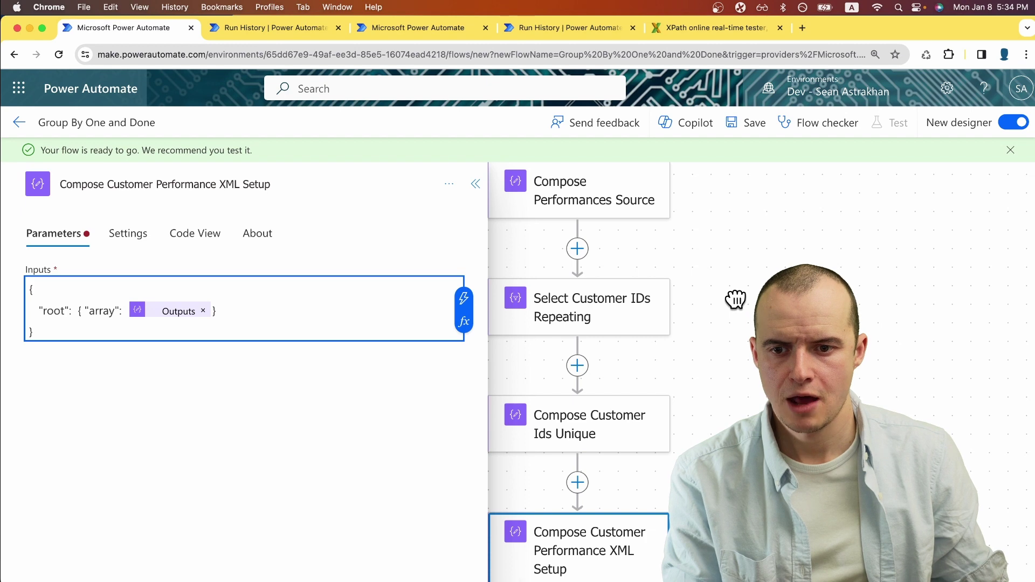
Step: Add a Compose action after the XML Setup step
scroll(735, 300, "down", 5)
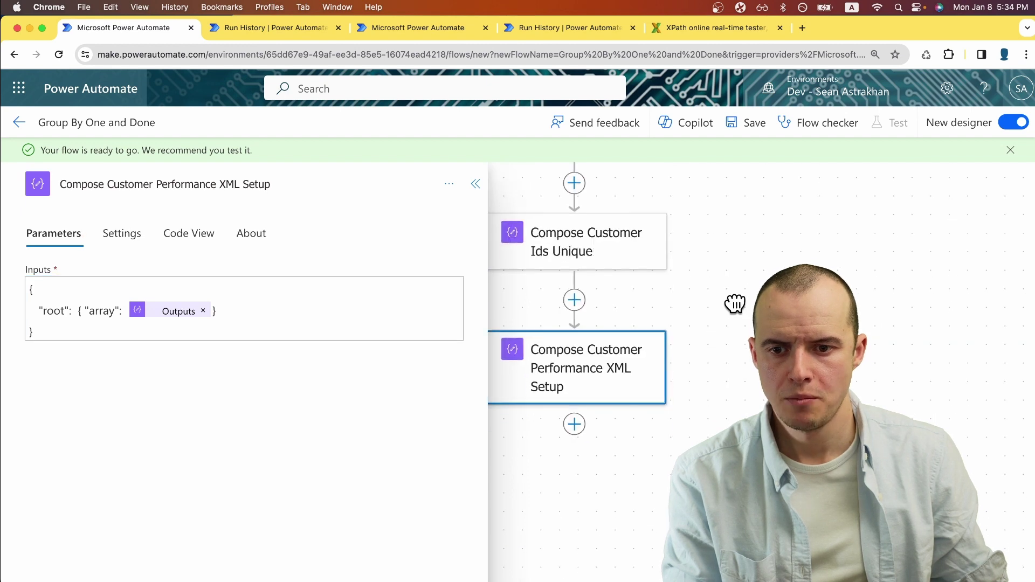
left_click(573, 425)
left_click(564, 459)
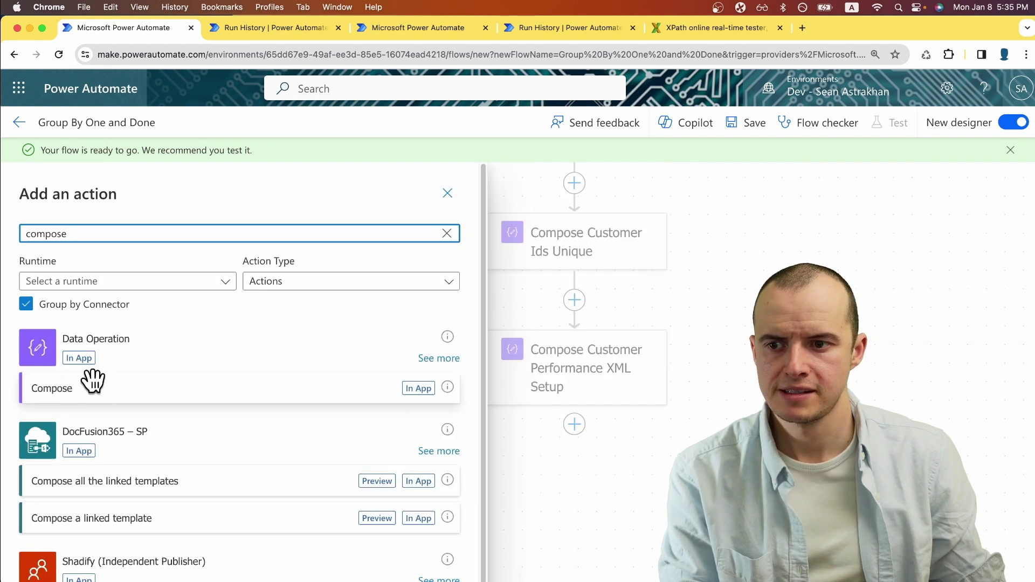
left_click(93, 381)
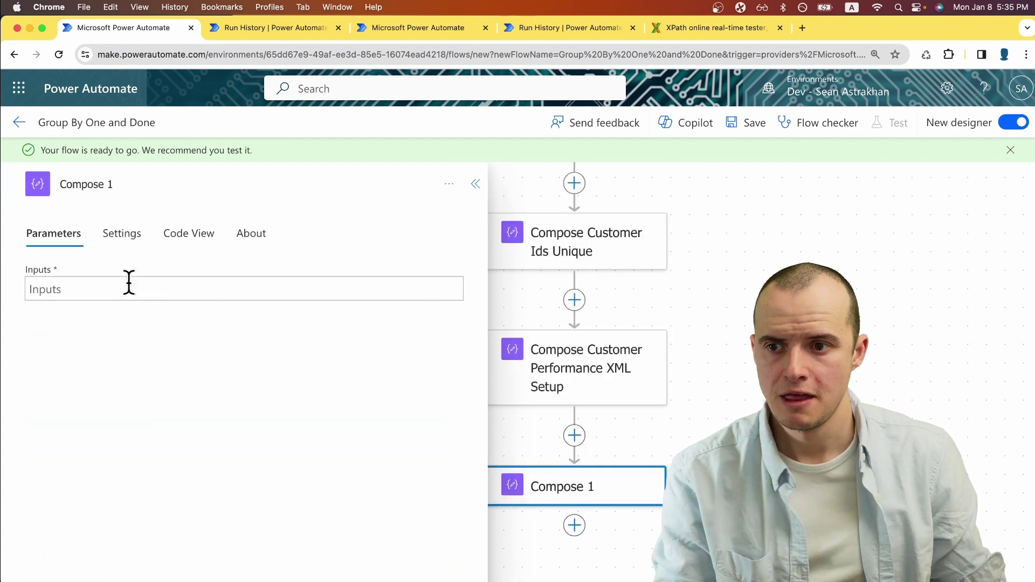
Step: Set its input to xml(outputs('Compose_Customer_Performance_XML_Setup')) and save the flow
left_click(128, 283)
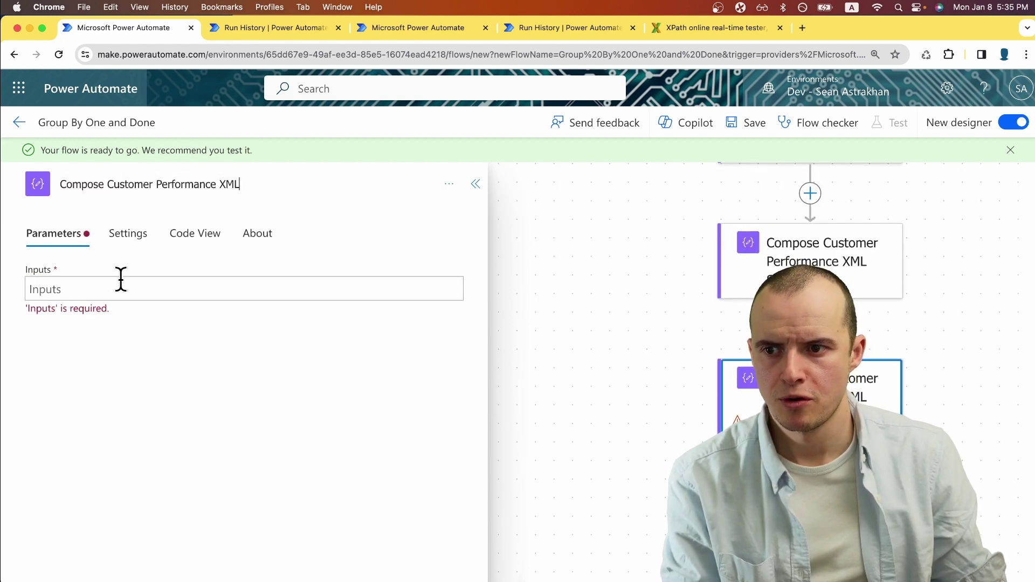
left_click(120, 283)
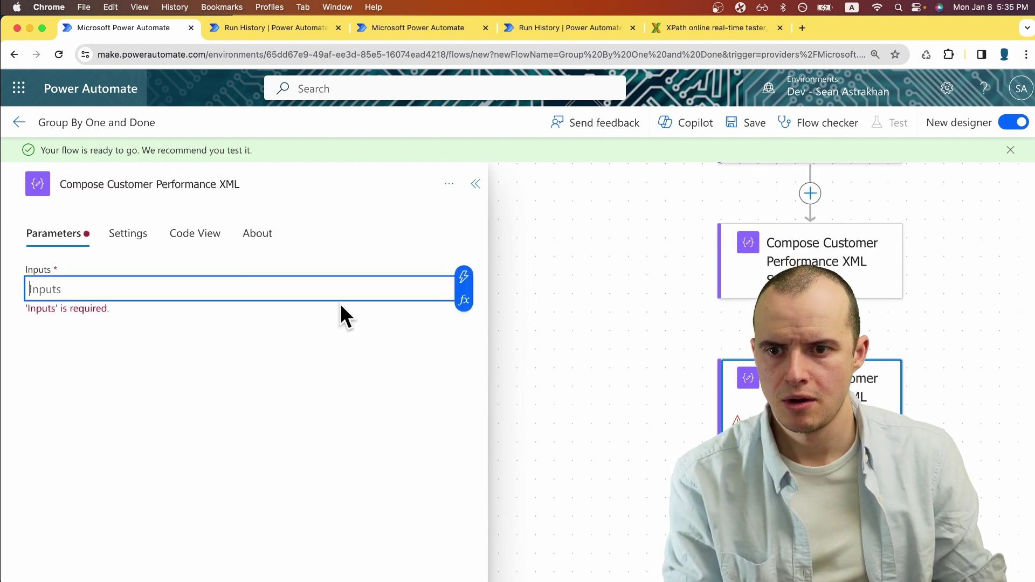
left_click(464, 299)
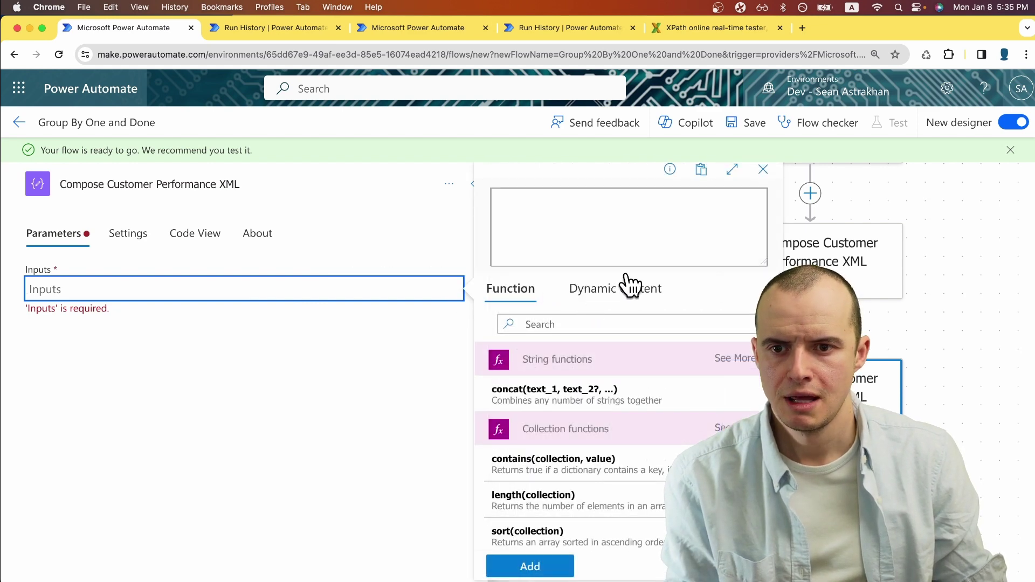
left_click(576, 226)
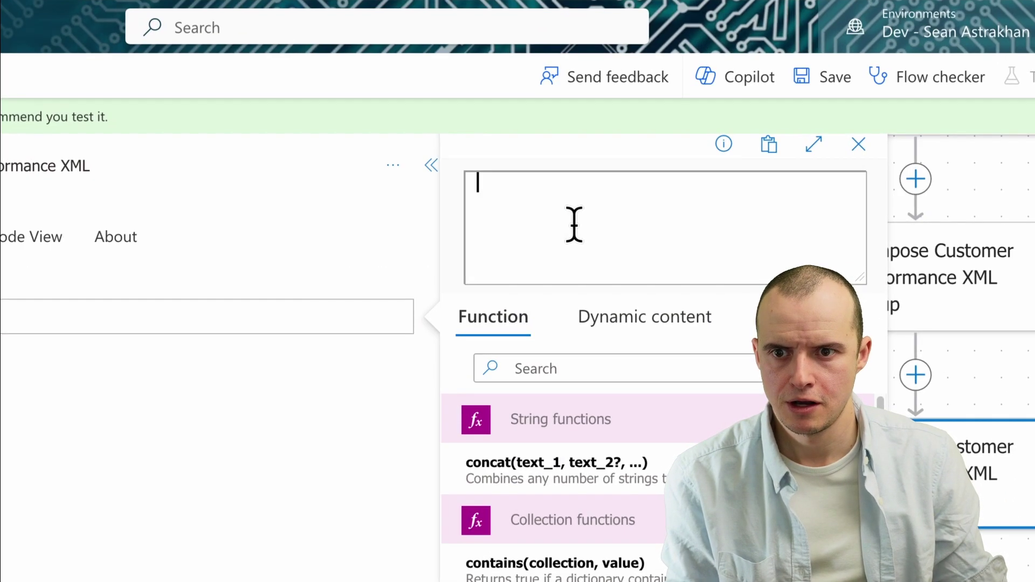
type("xml")
key("Return")
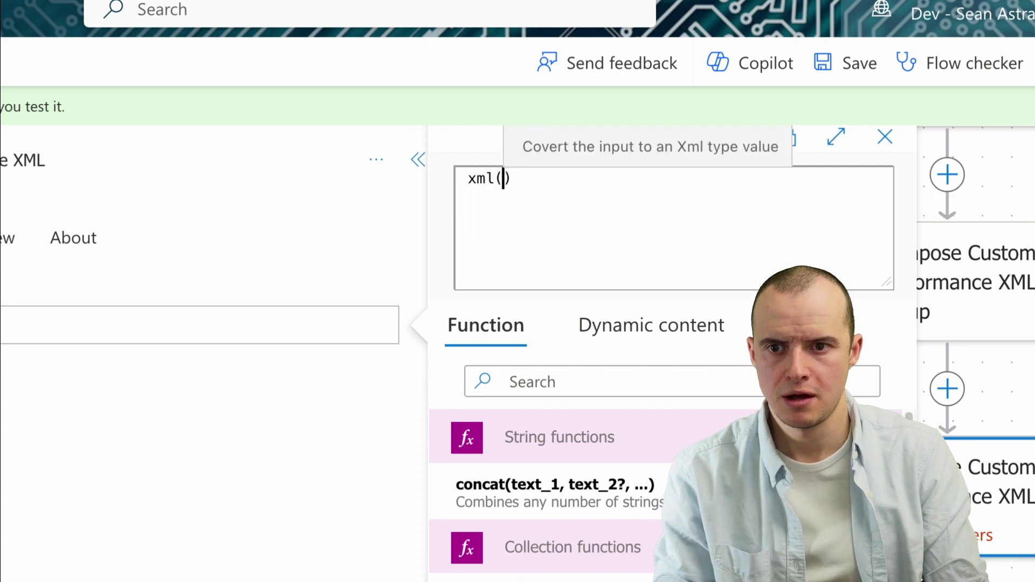
left_click(658, 339)
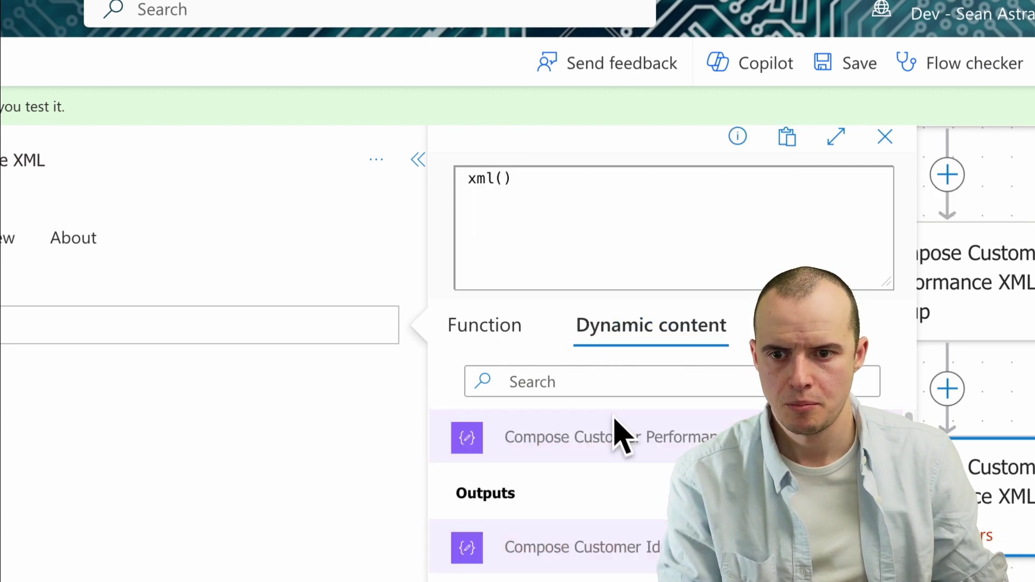
left_click(550, 493)
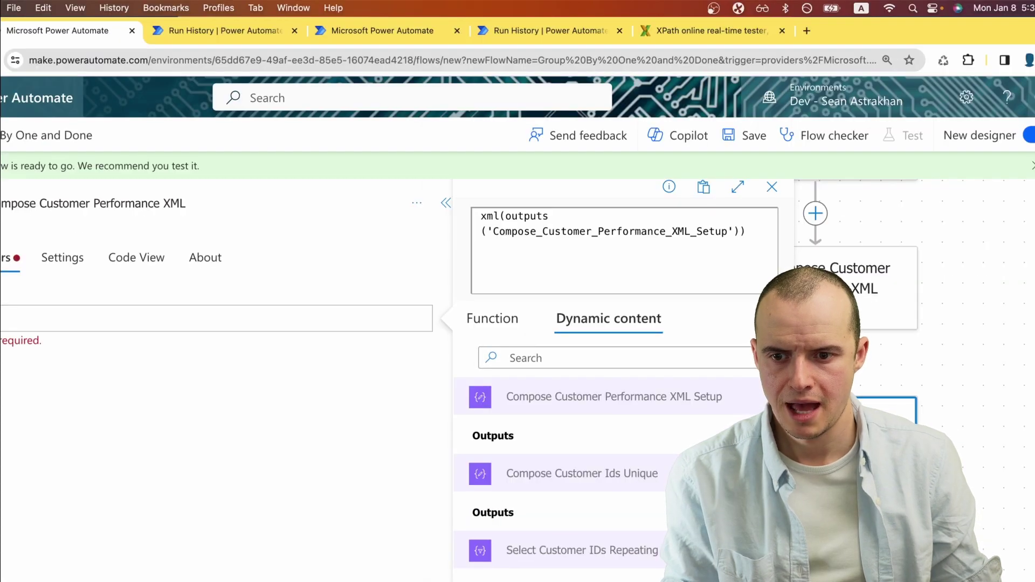
left_click(747, 136)
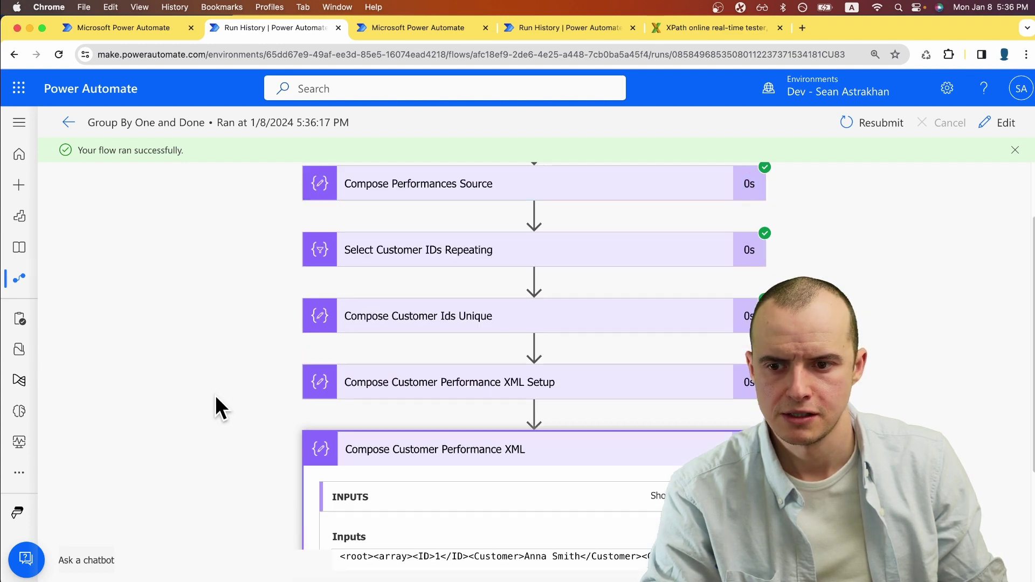
Step: Copy the Compose Customer Performance XML run input and switch to xpather.com
scroll(215, 394, "down", 3)
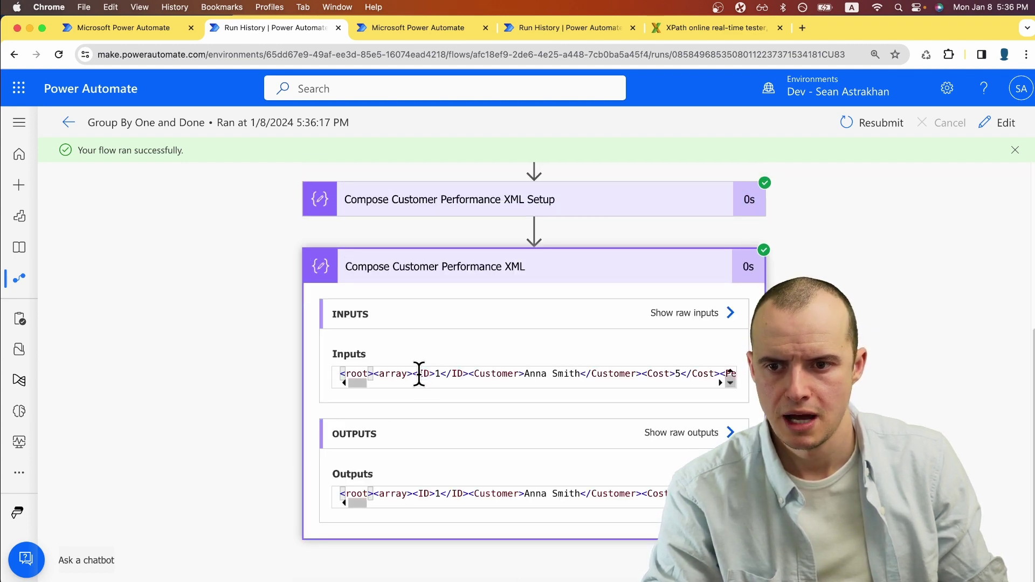
key("super+a")
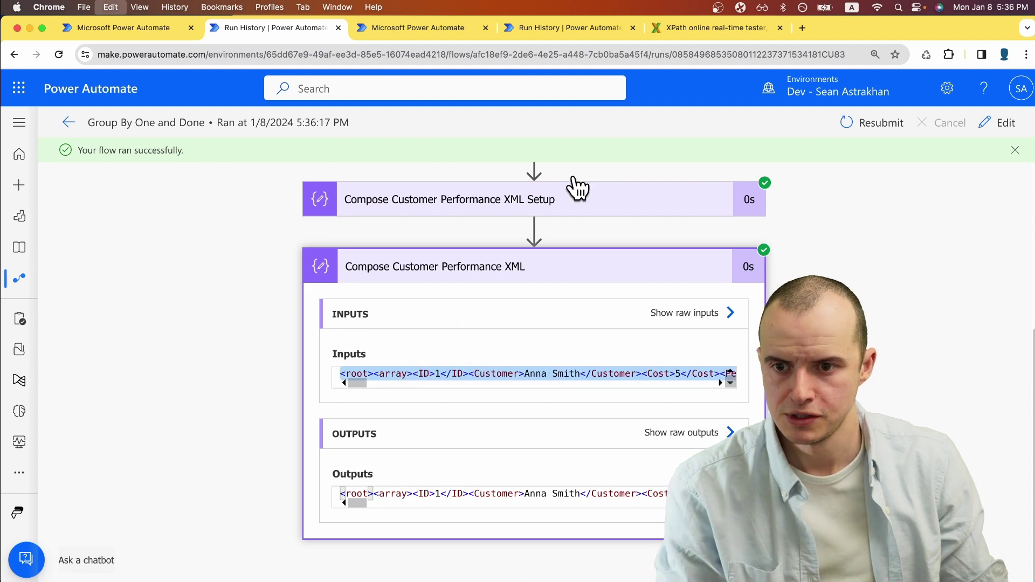
left_click(672, 33)
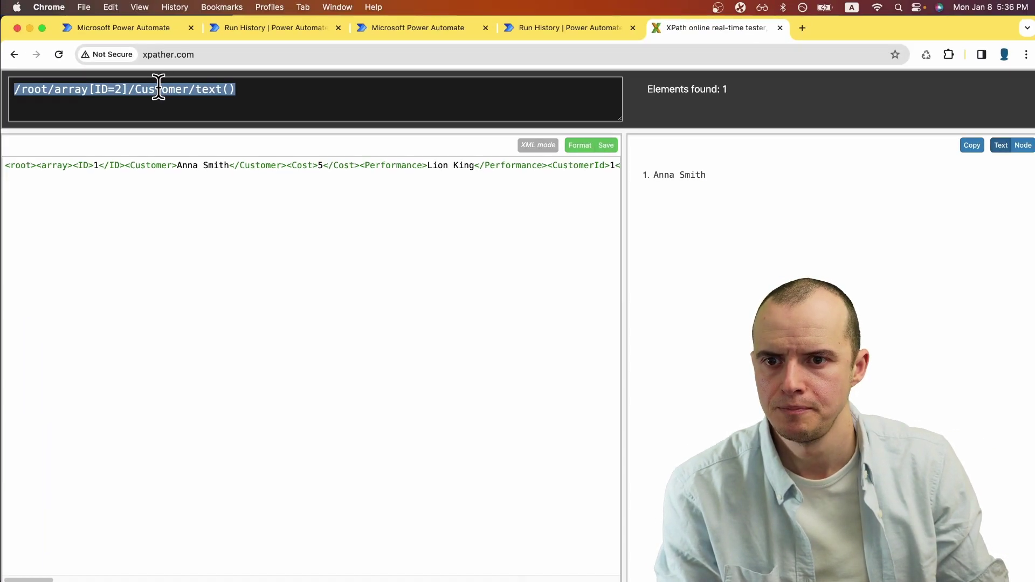
Step: Replace the editor's XML with the customer performance XML and format it
left_click(198, 201)
key("super+a")
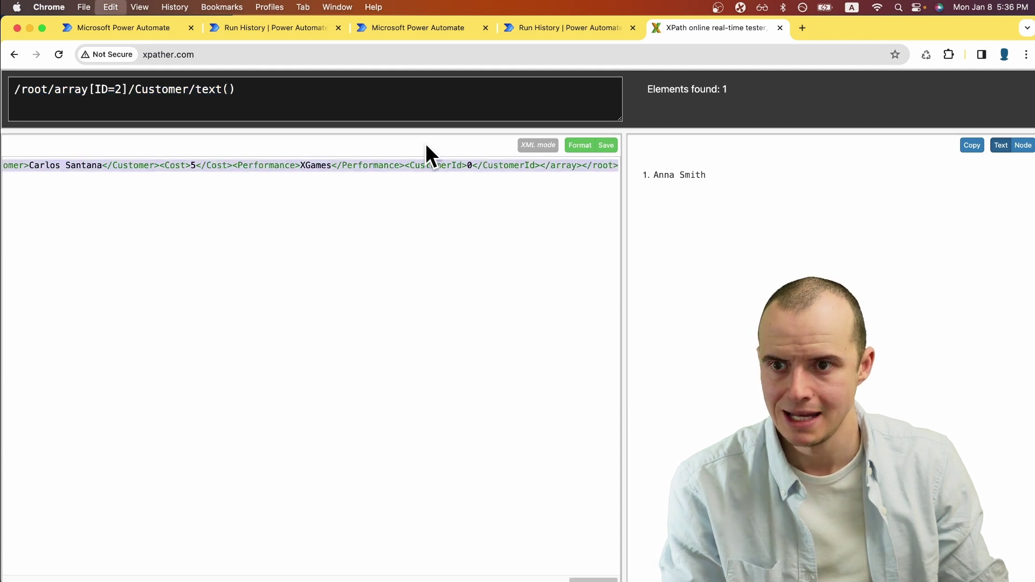
key("super+v")
left_click(579, 147)
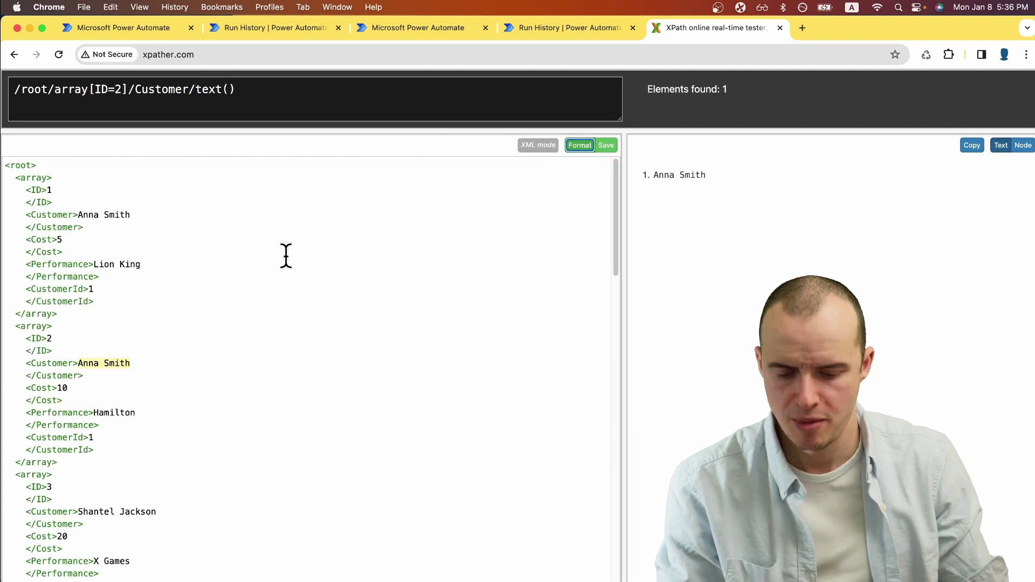
Step: Query /root/array[CustomerId=1] to get customer 1's three records
left_click(33, 108)
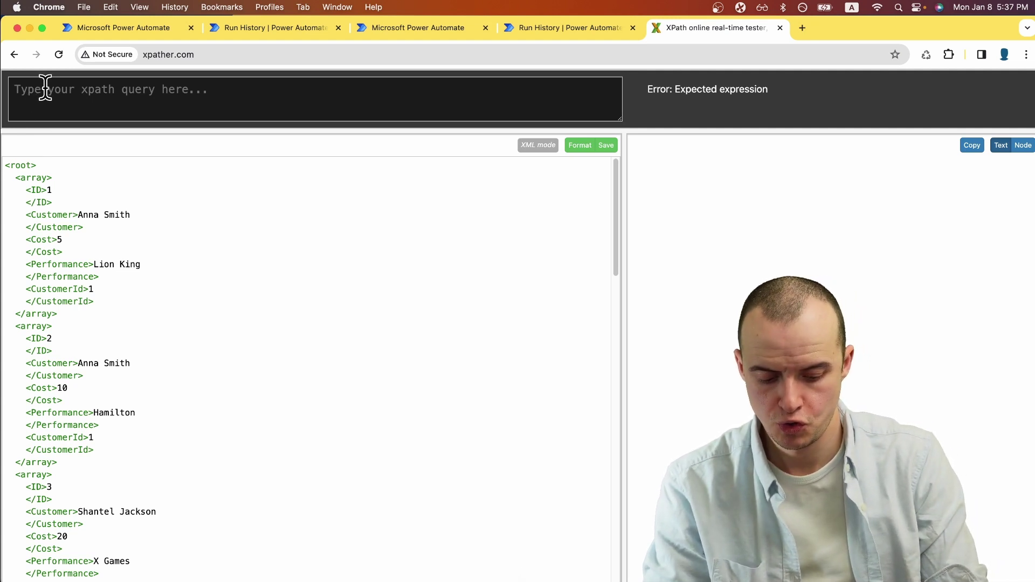
type("/root/")
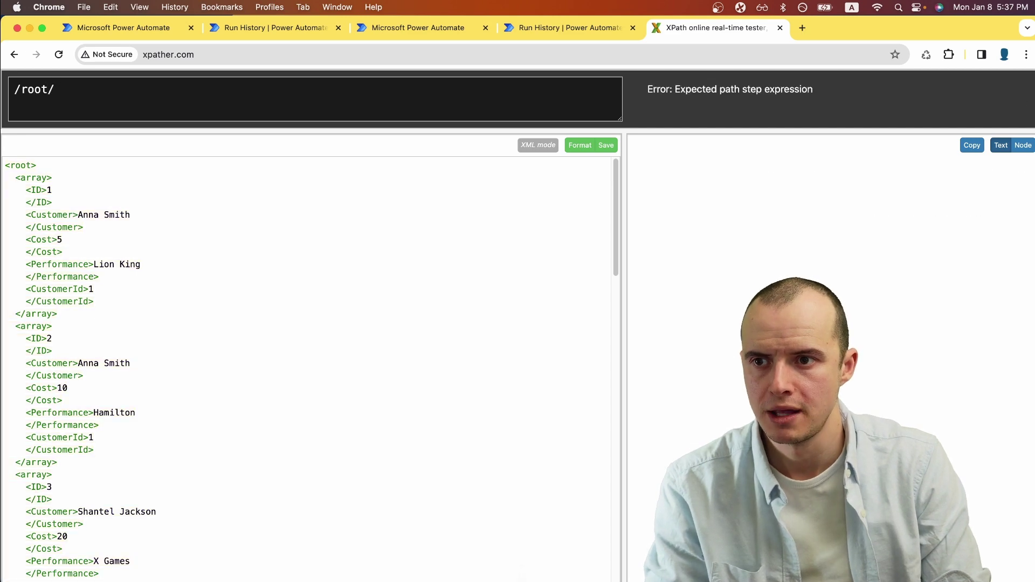
type("array")
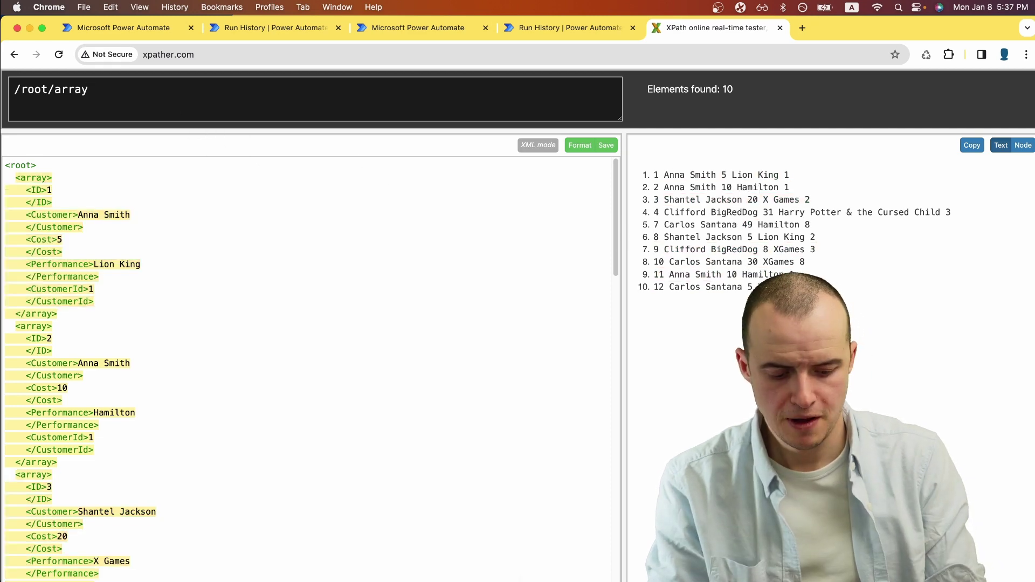
type("[")
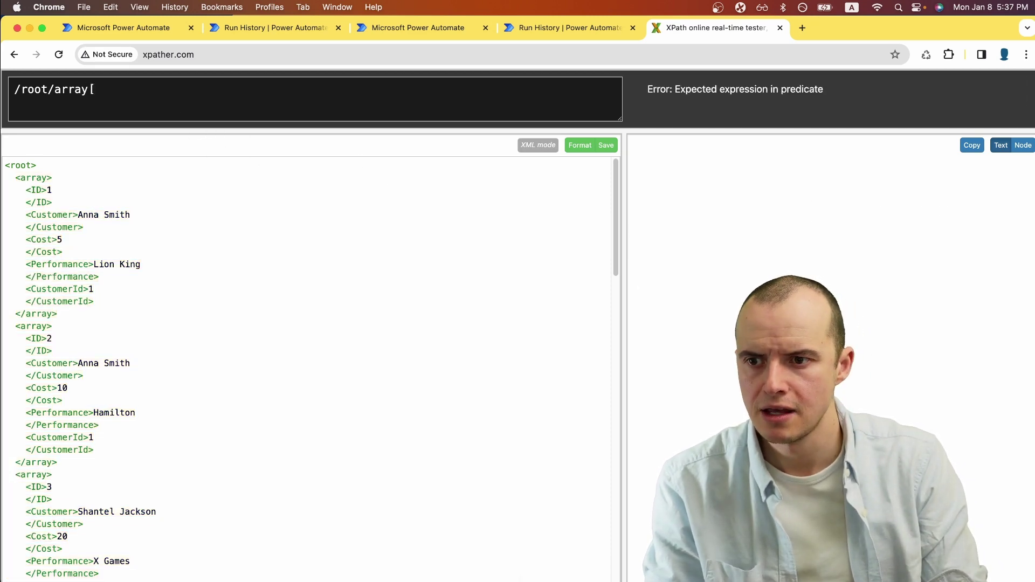
type("CustomerId")
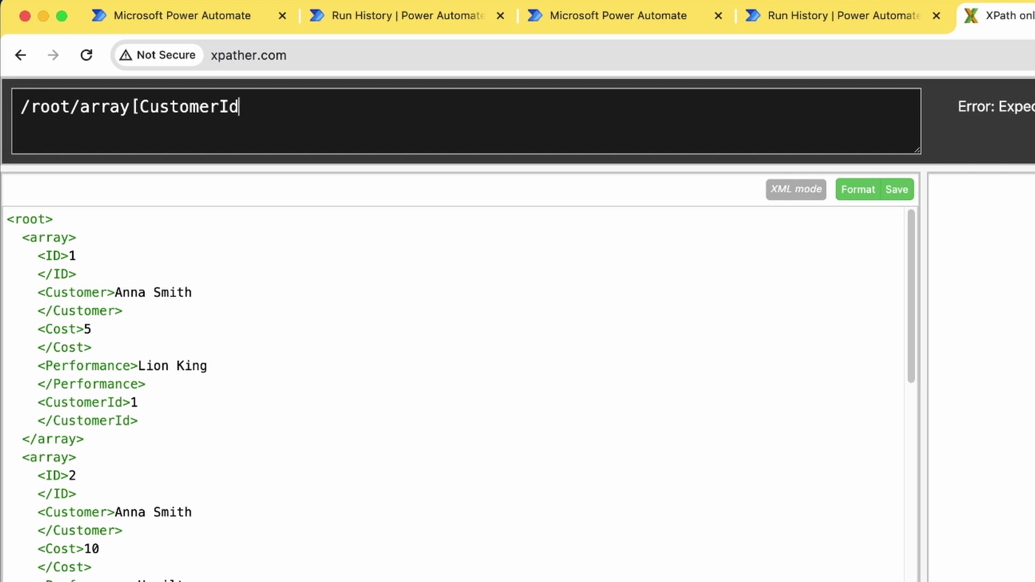
type("=2]")
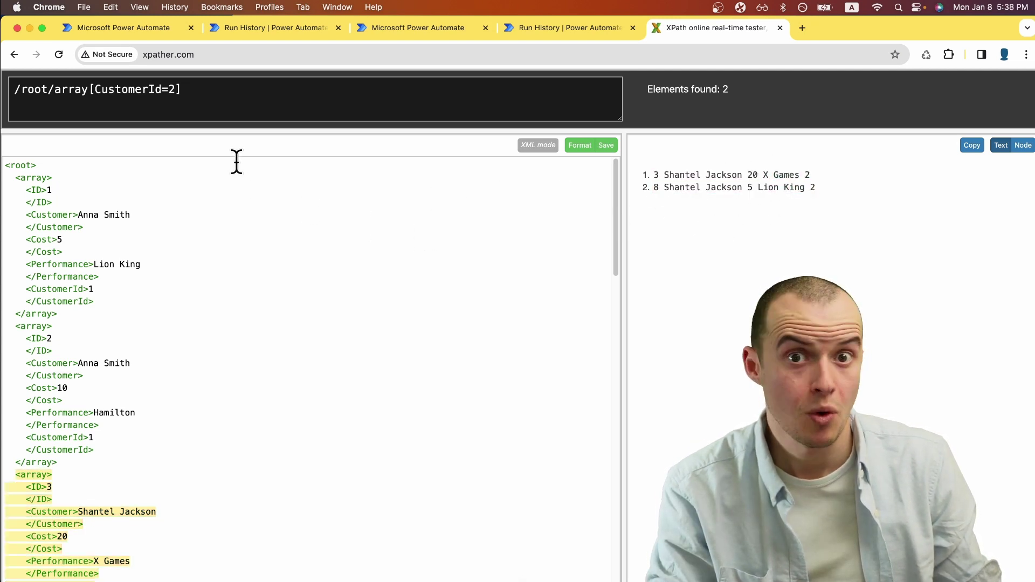
key("BackSpace")
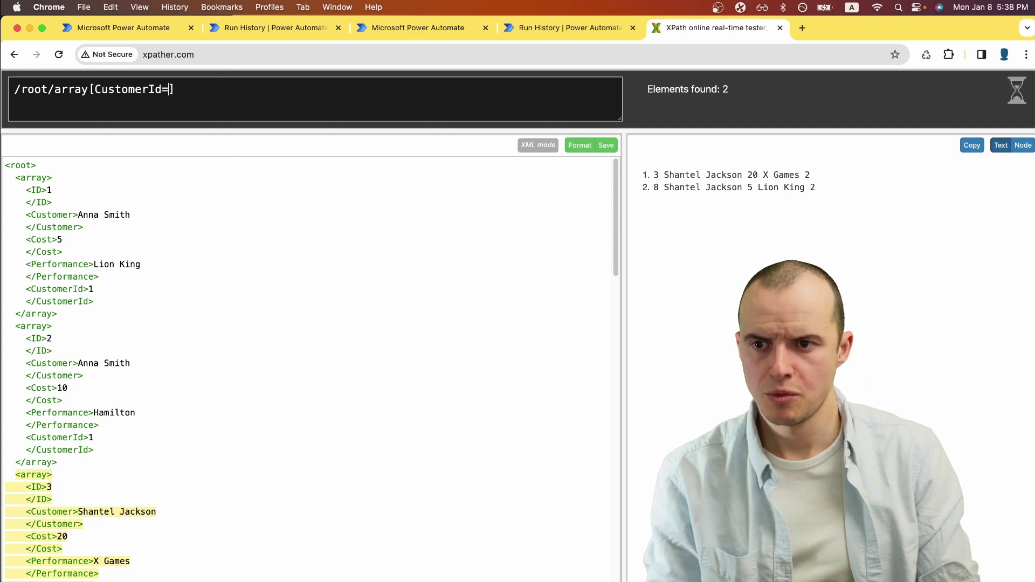
type("1")
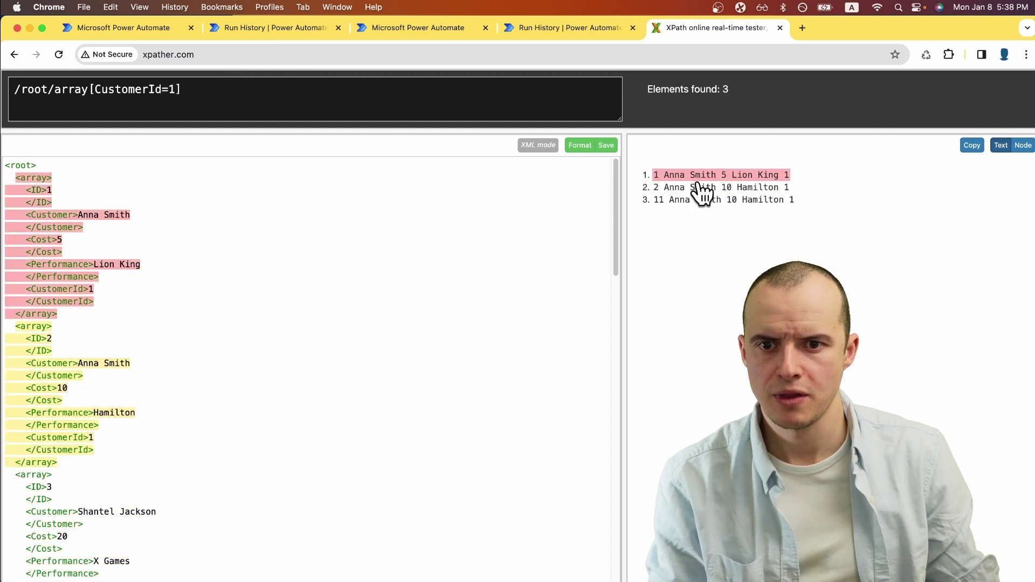
scroll(156, 343, "down", 5)
scroll(156, 343, "down", 15)
key("Right")
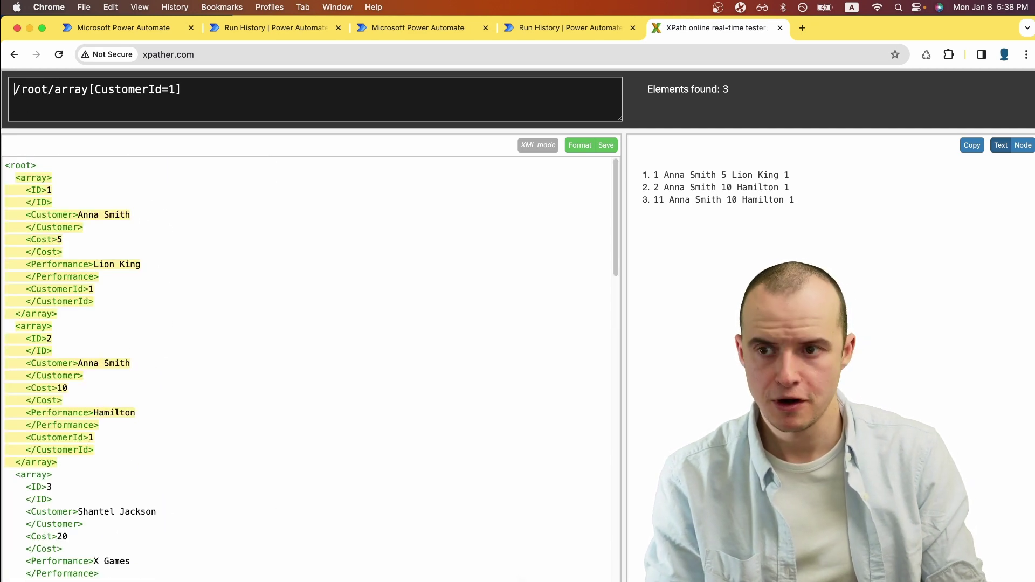
Step: Wrap the query in count() to confirm customer 1 has 3 records
type("counT")
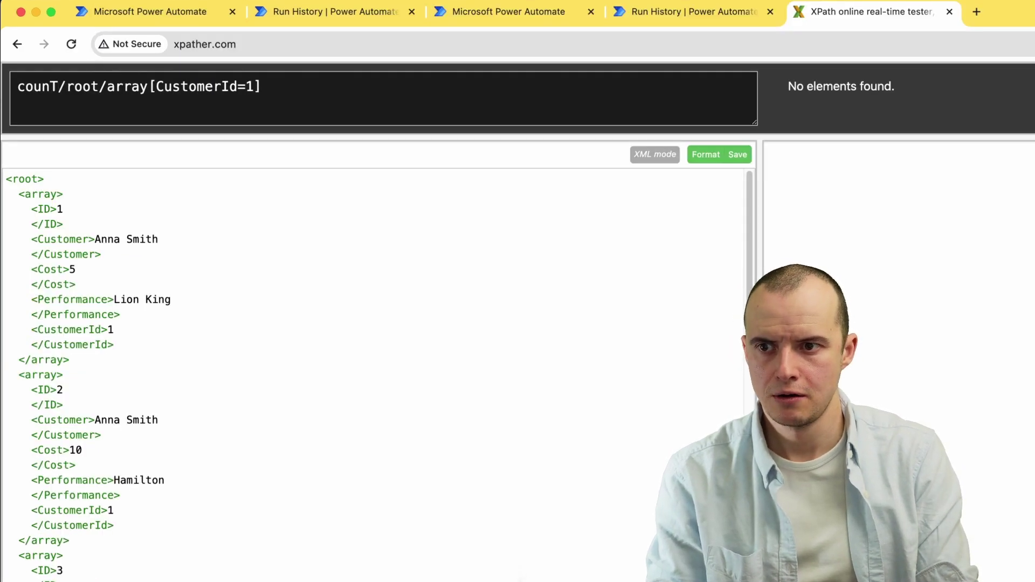
key("BackSpace")
type("t(")
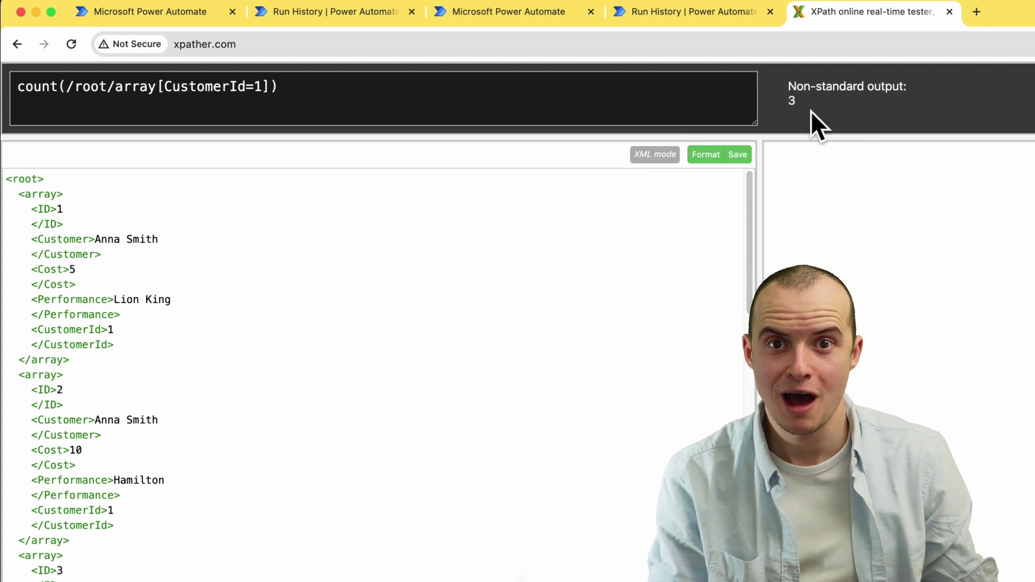
Step: Change it to sum(/root/array[CustomerId=1]/Cost), which returns 25
double_click(46, 92)
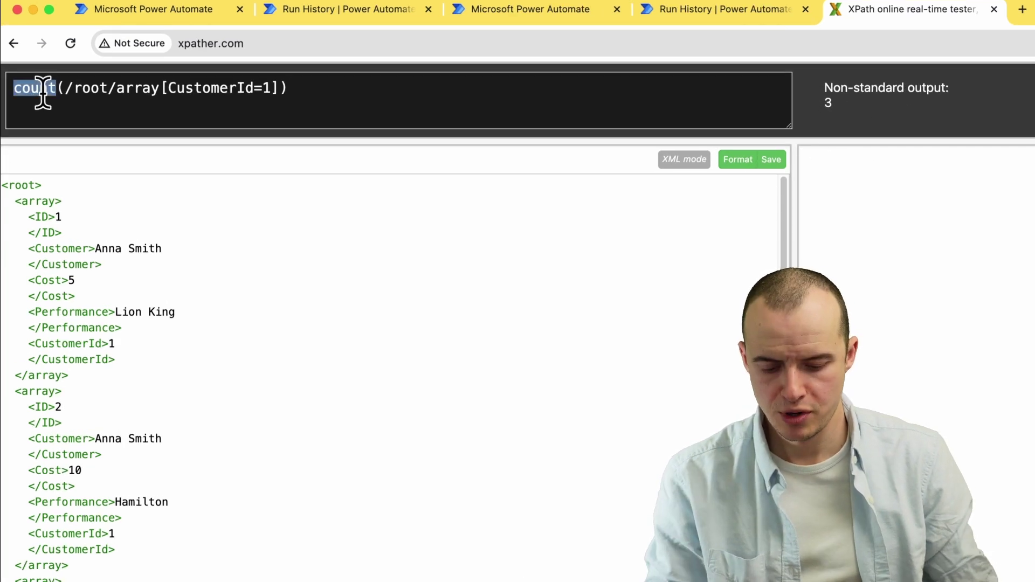
type("sum")
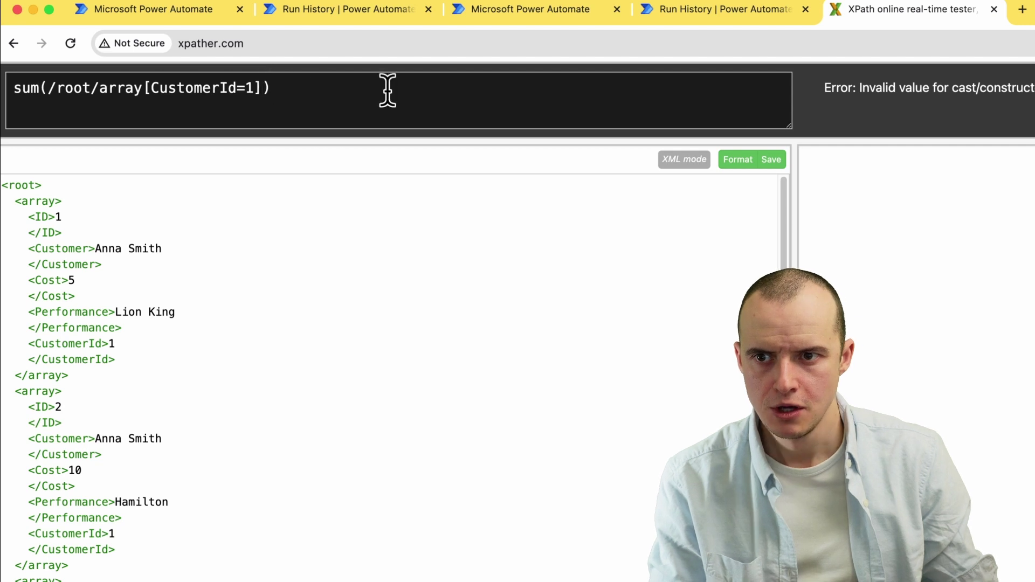
type("/")
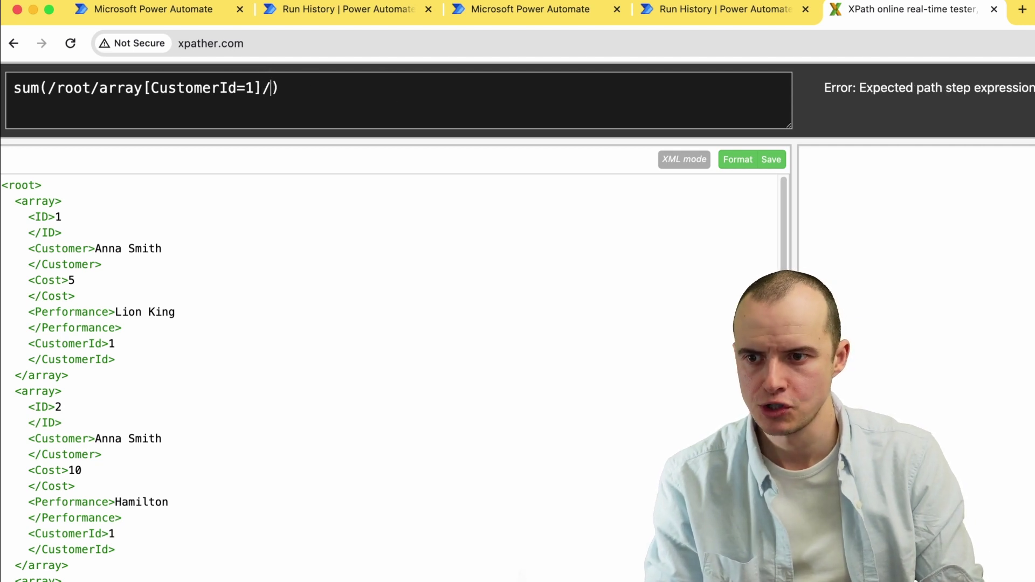
type("Cost")
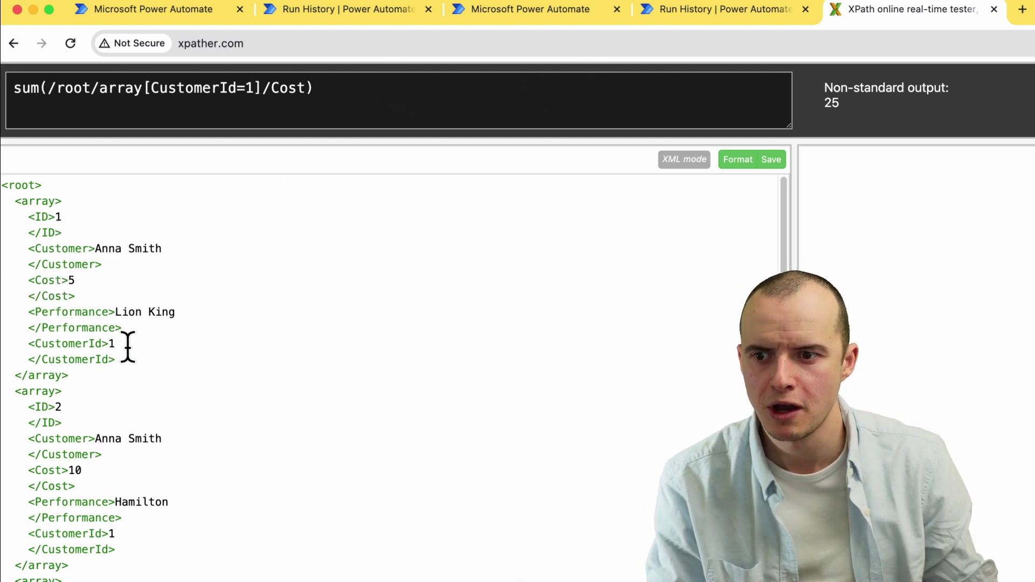
scroll(113, 367, "down", 8)
scroll(132, 345, "up", 8)
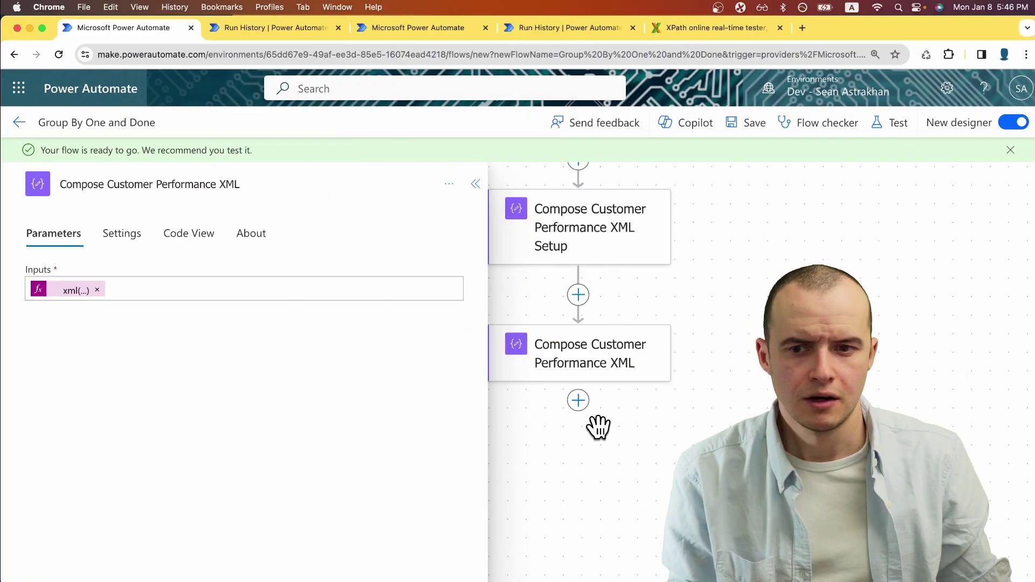
Step: Add a Select action sourced from the Compose Customer Ids Unique outputs
left_click(578, 403)
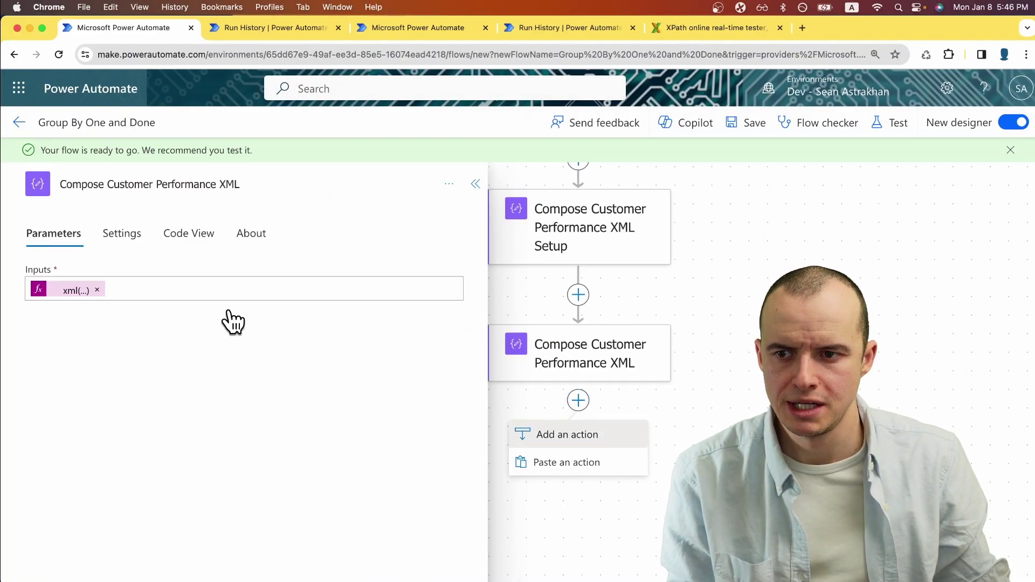
key("Escape")
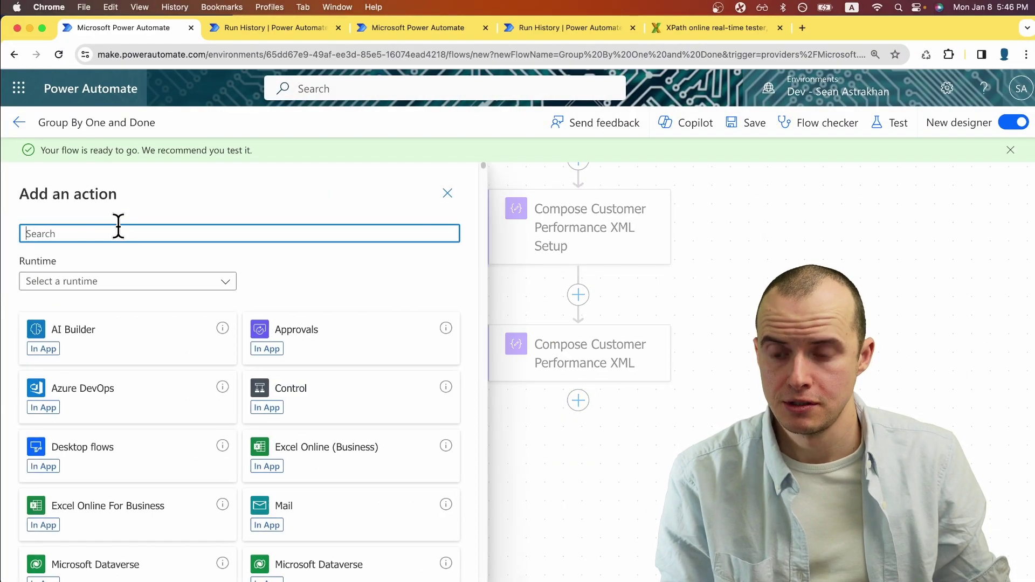
type("seleec")
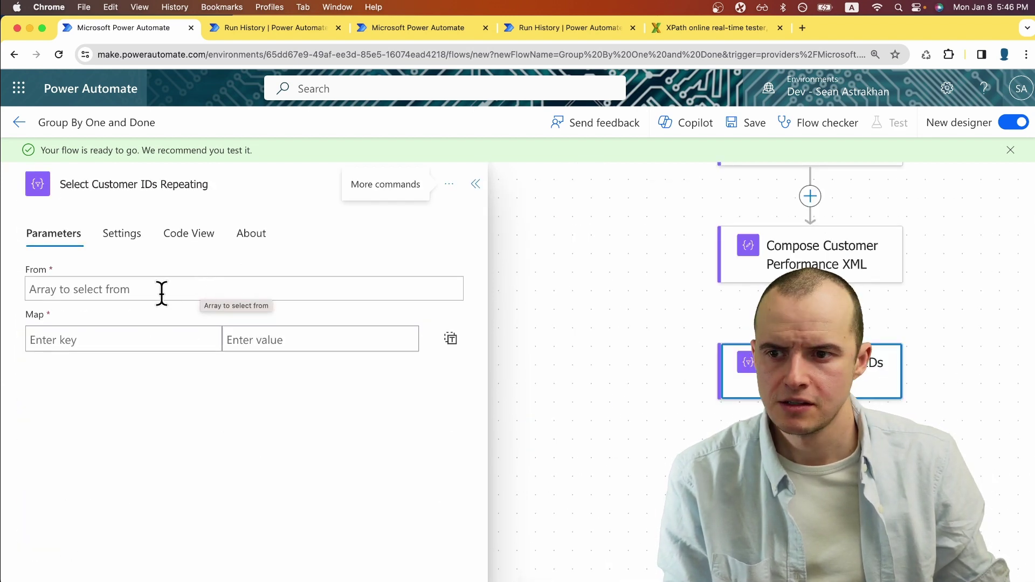
left_click(159, 292)
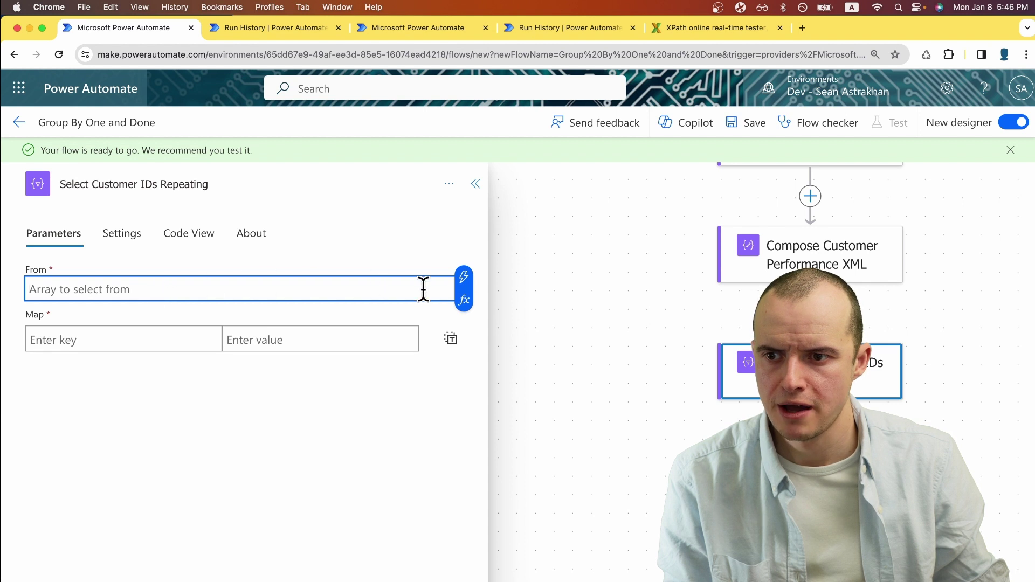
left_click(465, 294)
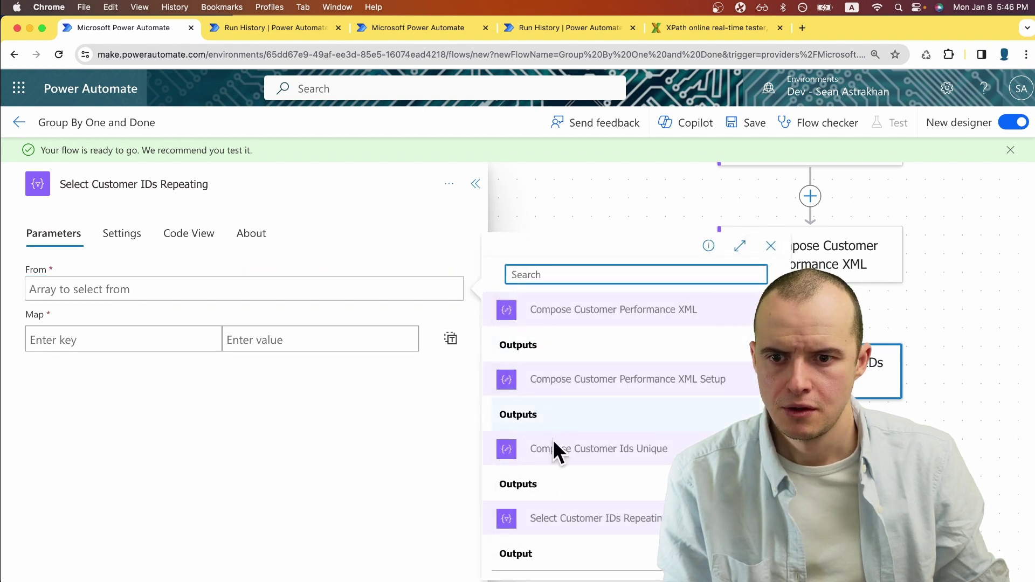
left_click(555, 489)
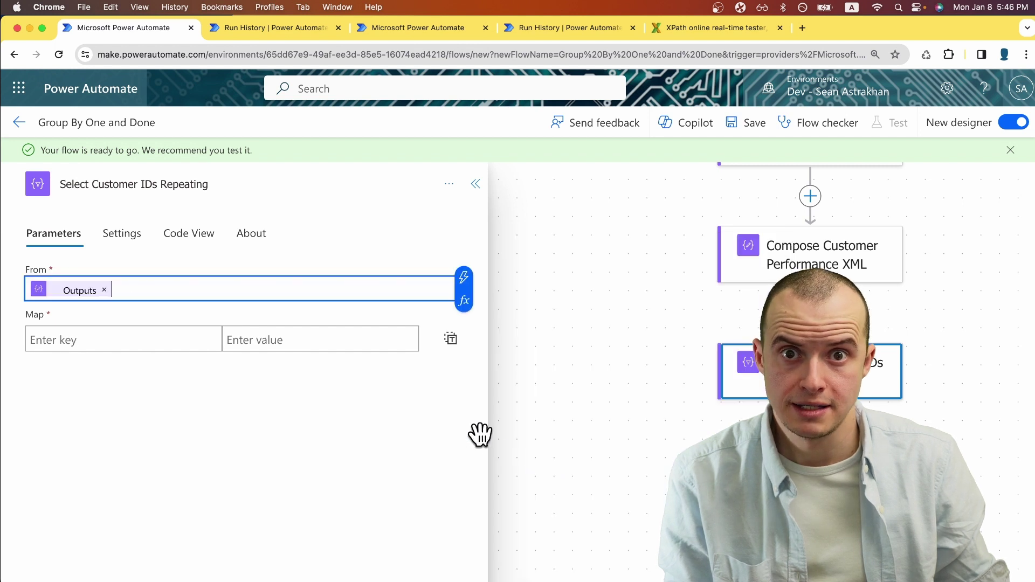
Step: Map the CustomerId key to item()
left_click(123, 337)
type("CustomerId")
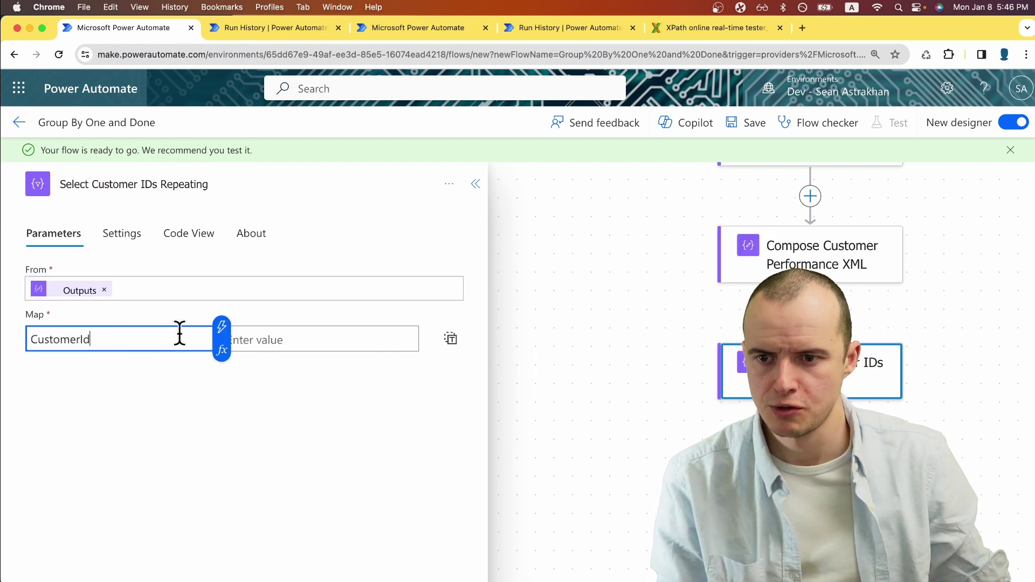
left_click(308, 338)
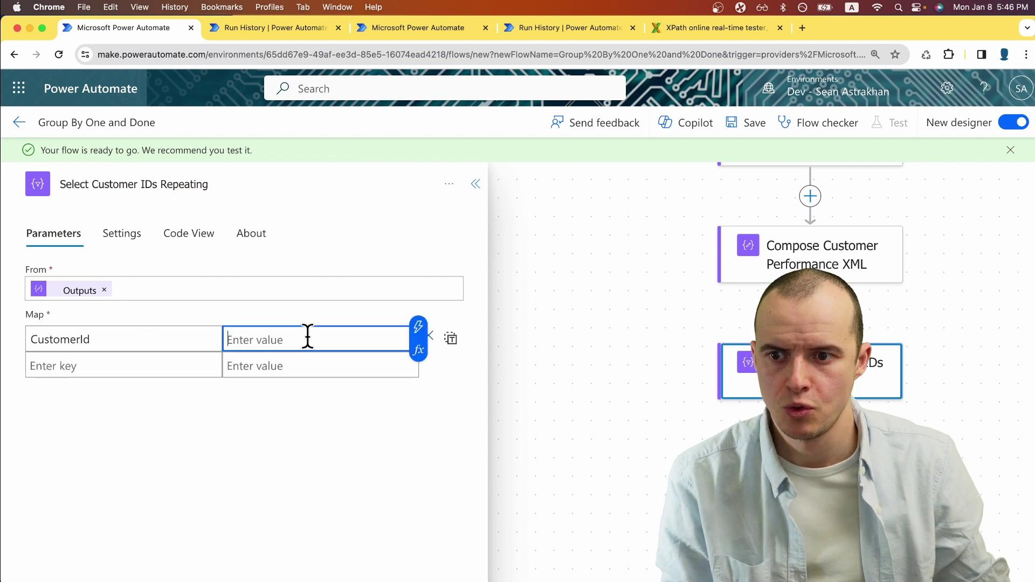
left_click(436, 337)
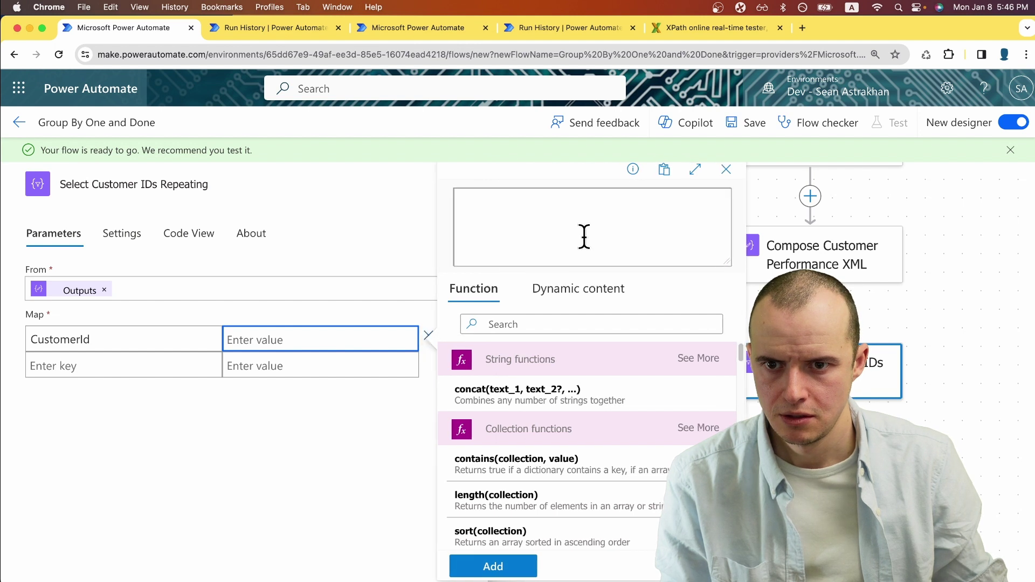
left_click(585, 236)
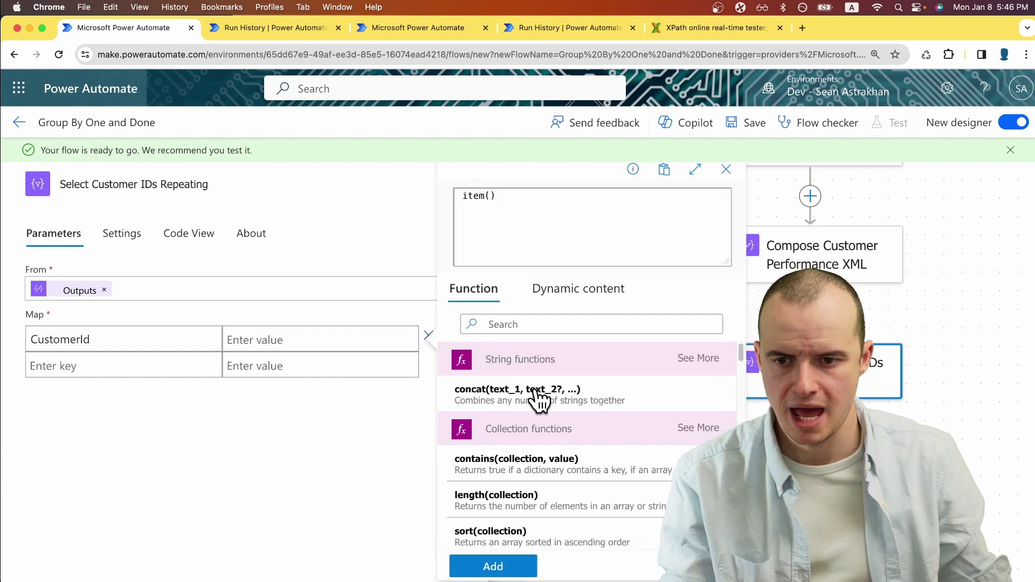
left_click(500, 567)
Step: Rename the action to Select Final Output and add a TransactionCount key
left_click_drag(92, 183, 240, 178)
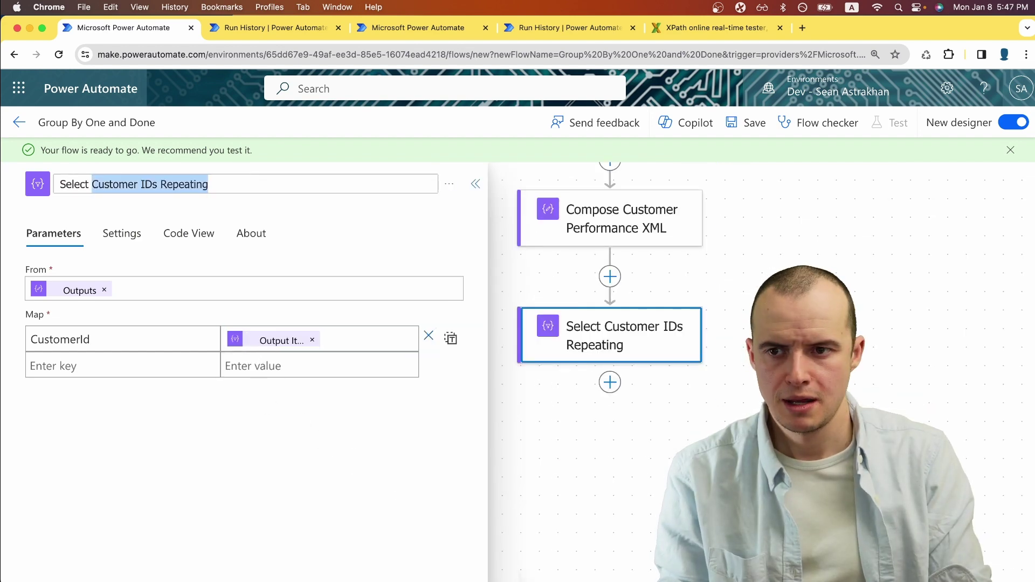
type("Fi")
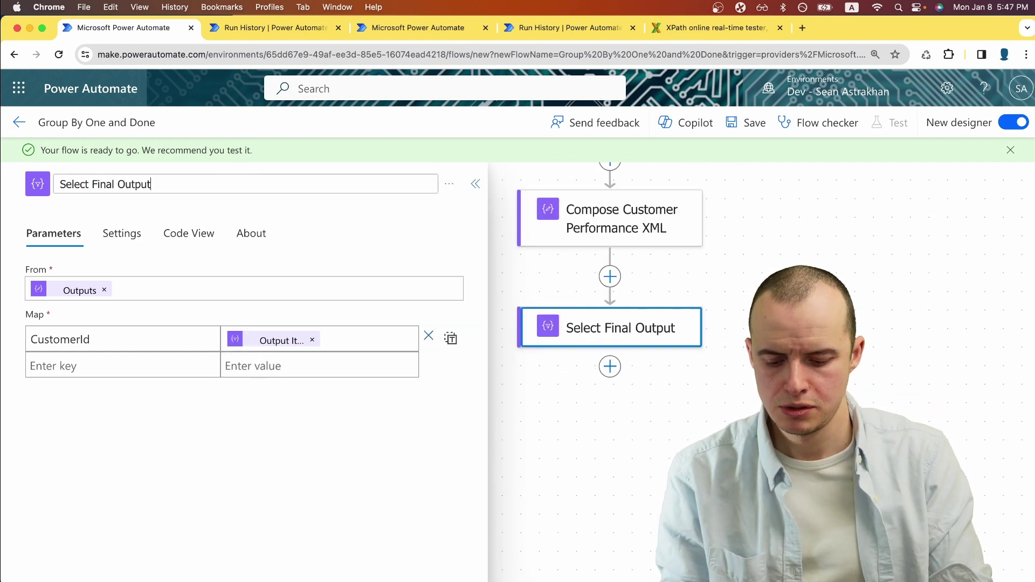
type("nal Output")
left_click(92, 365)
type("TransactionCount")
double_click(93, 365)
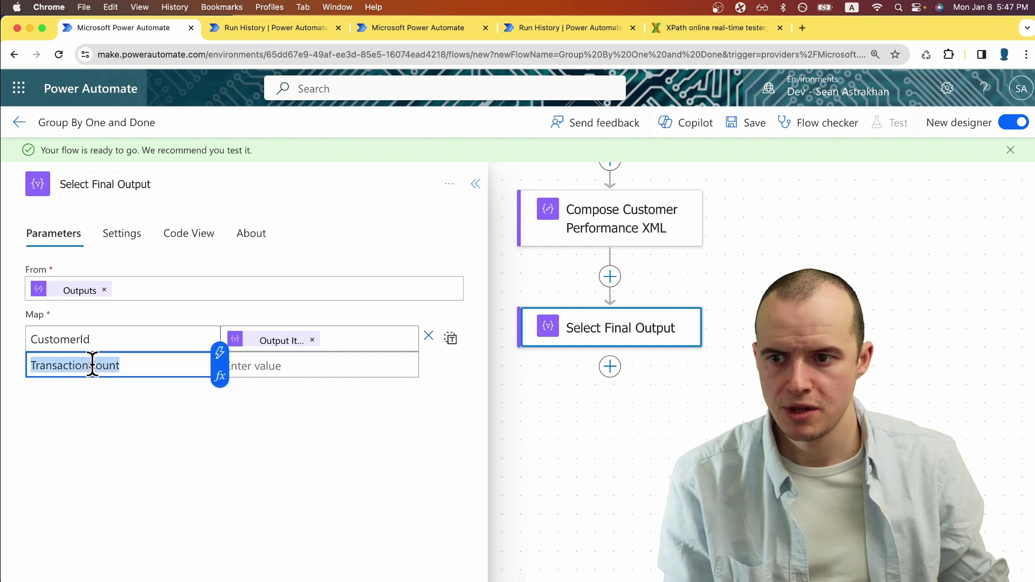
Step: Set TransactionCount to xpath(outputs('Compose_Customer_Performance_XML'), 'count(/root/array[CustomerId=1])')
left_click(284, 367)
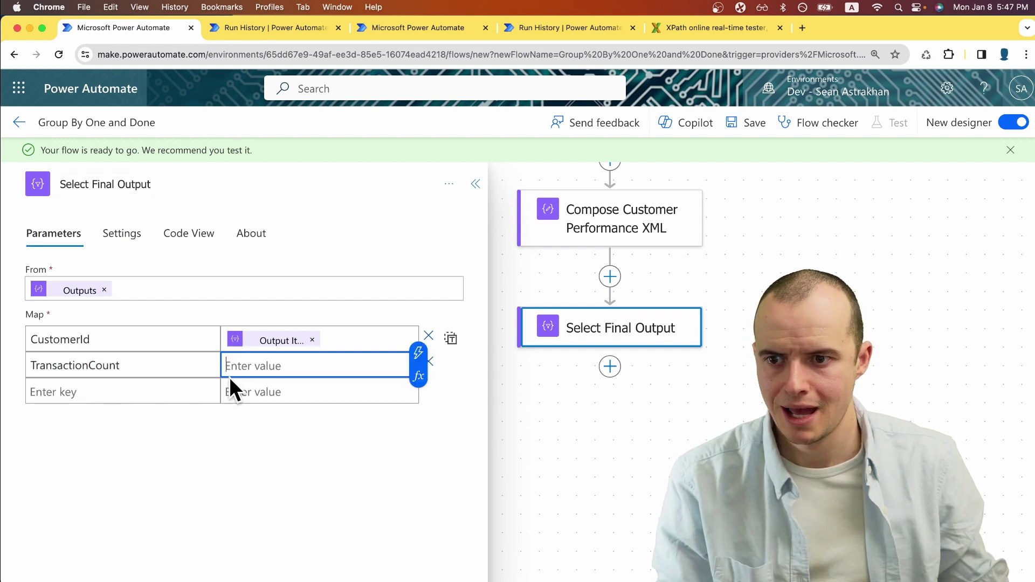
left_click(424, 384)
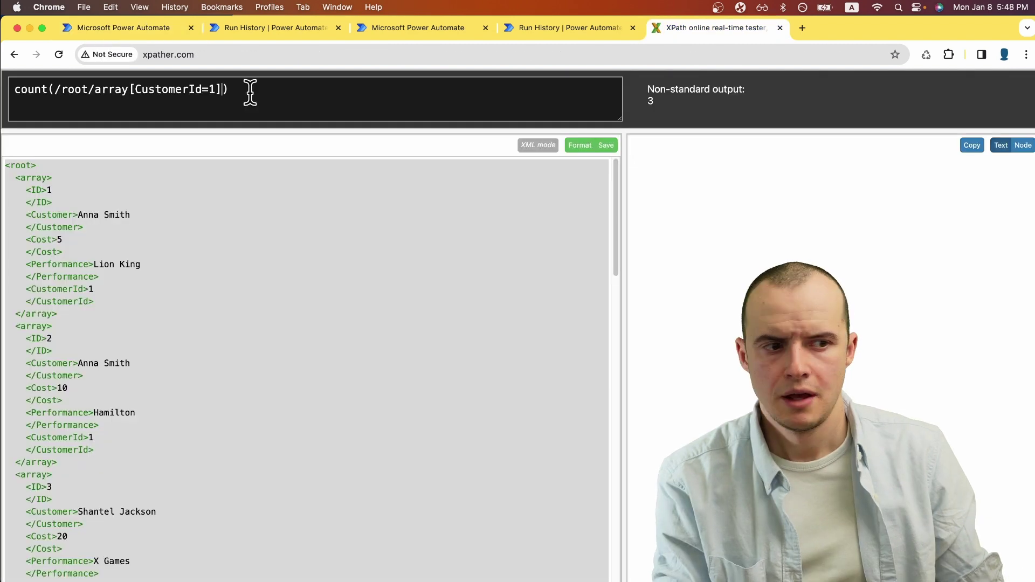
left_click_drag(249, 93, 2, 43)
key("ctrl+c")
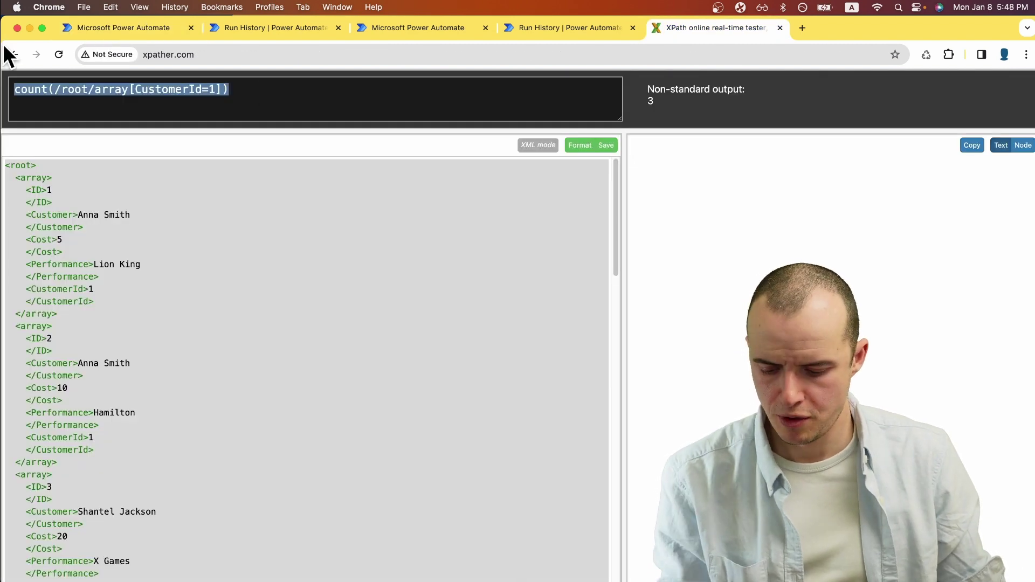
left_click(124, 26)
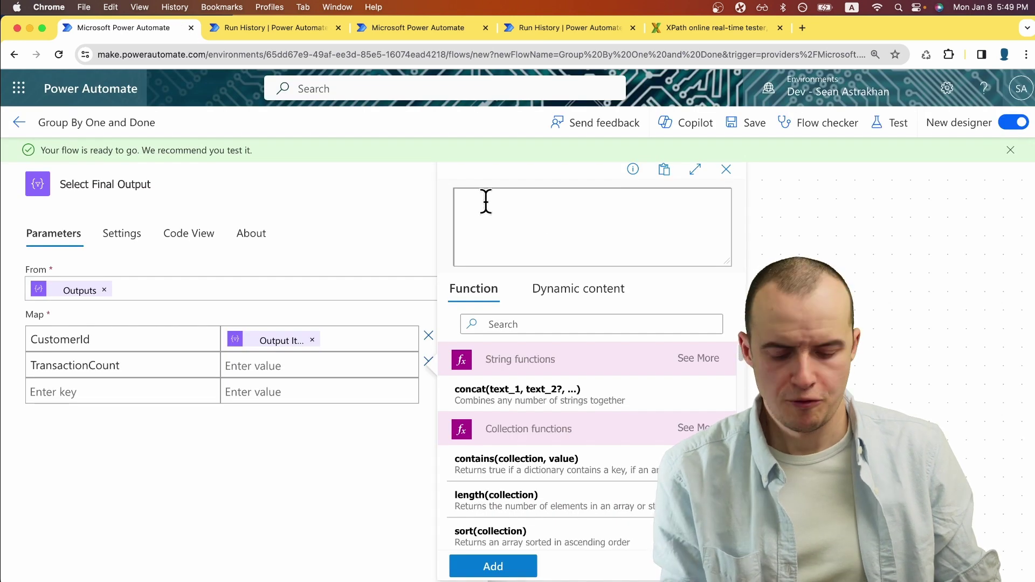
type("path")
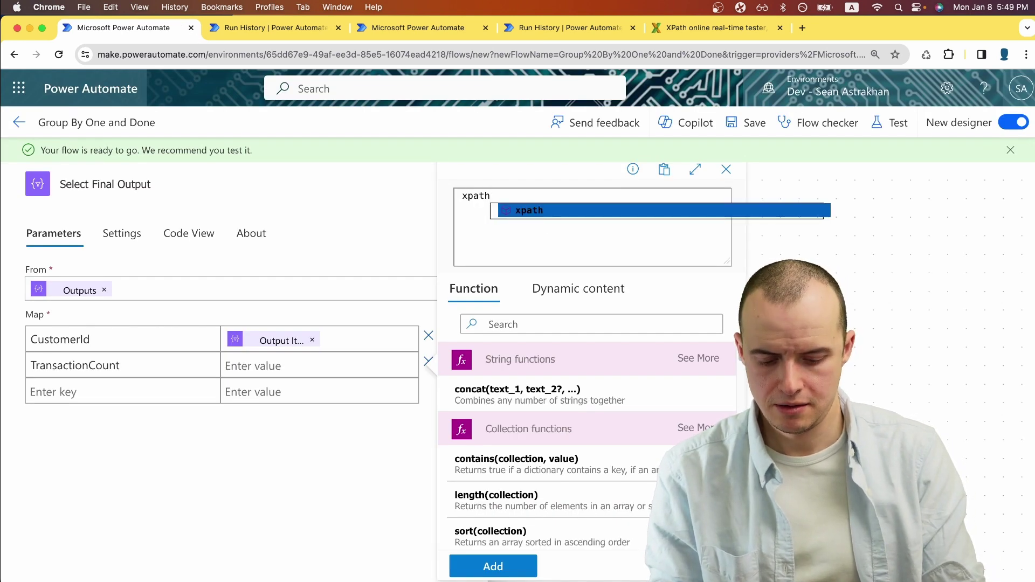
type("(")
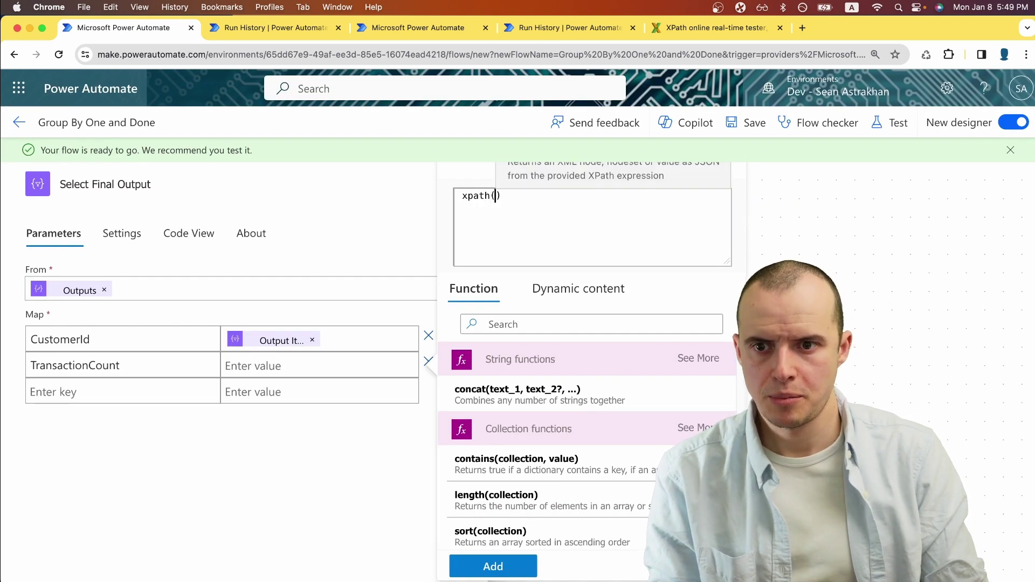
left_click(563, 303)
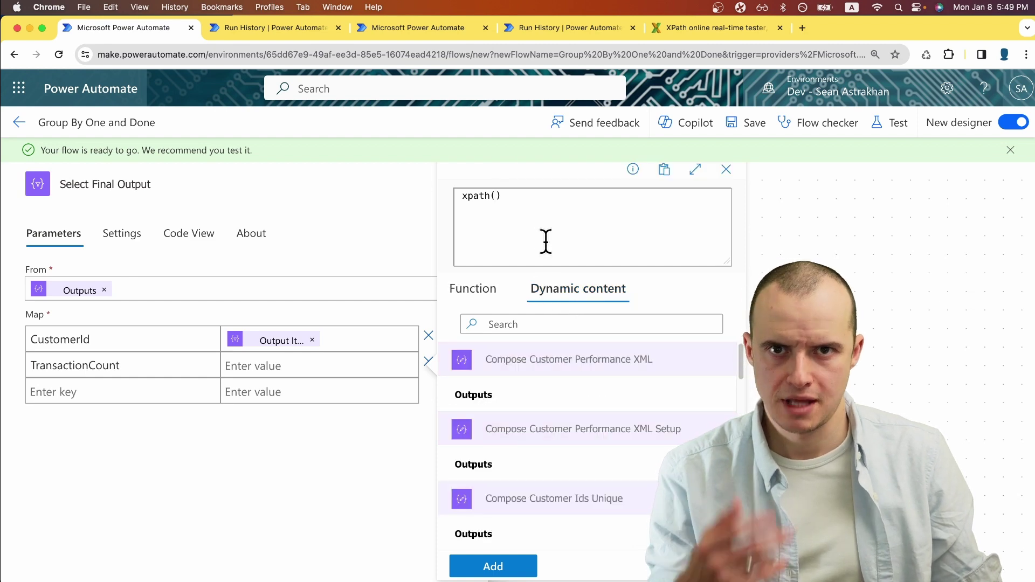
left_click(684, 28)
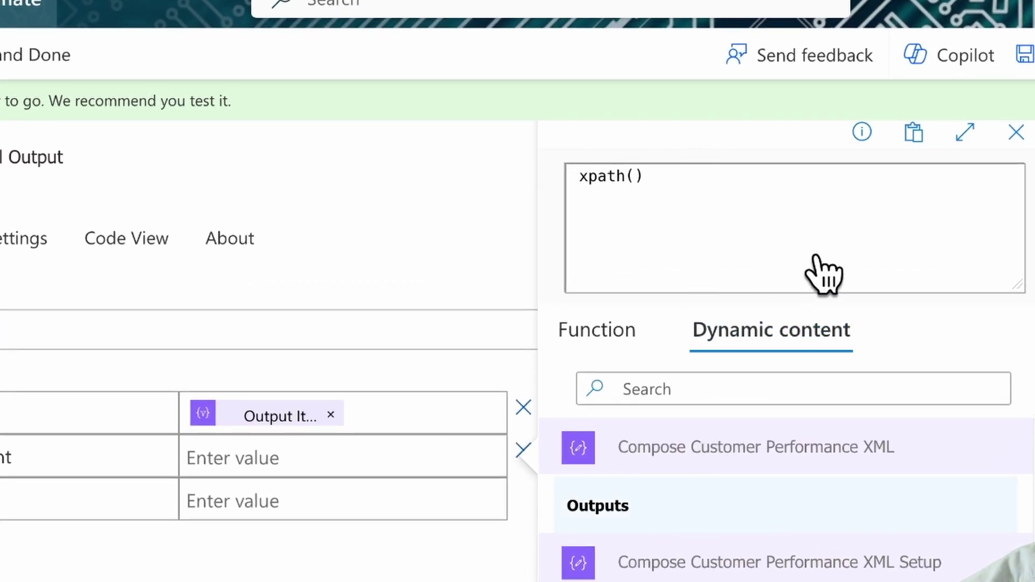
left_click(739, 507)
type(", ")
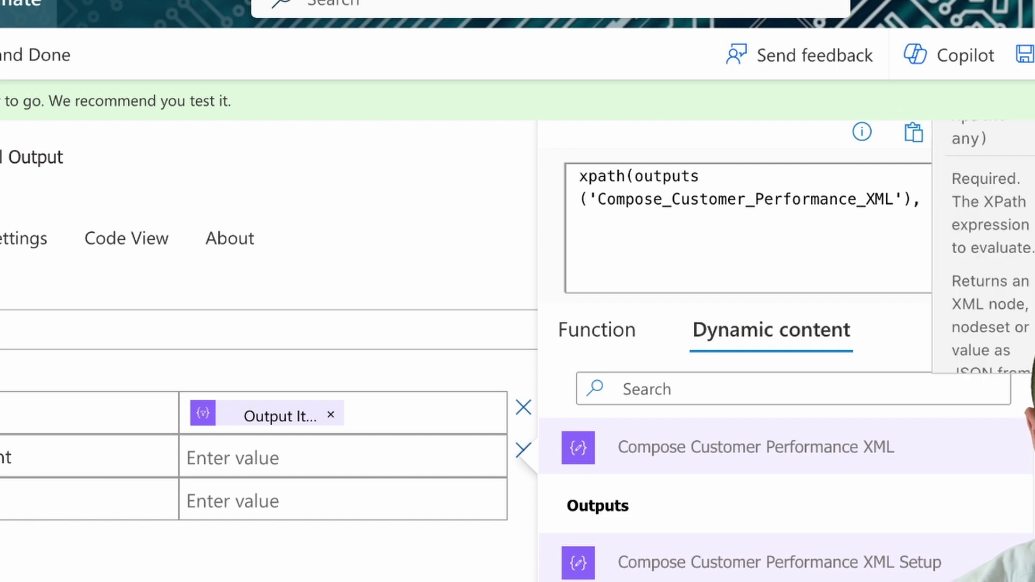
type("''")
key("ctrl+v")
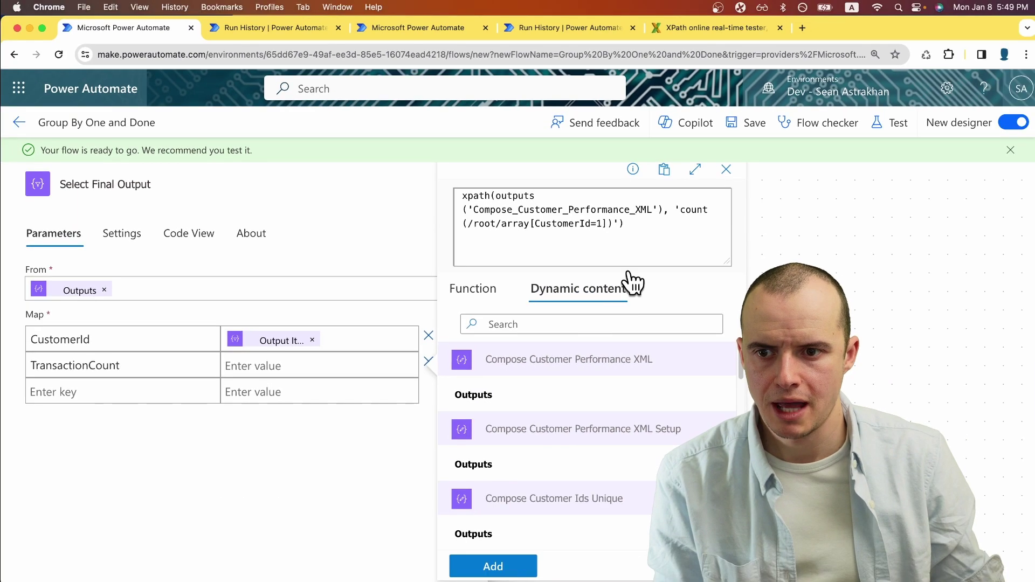
left_click(1017, 132)
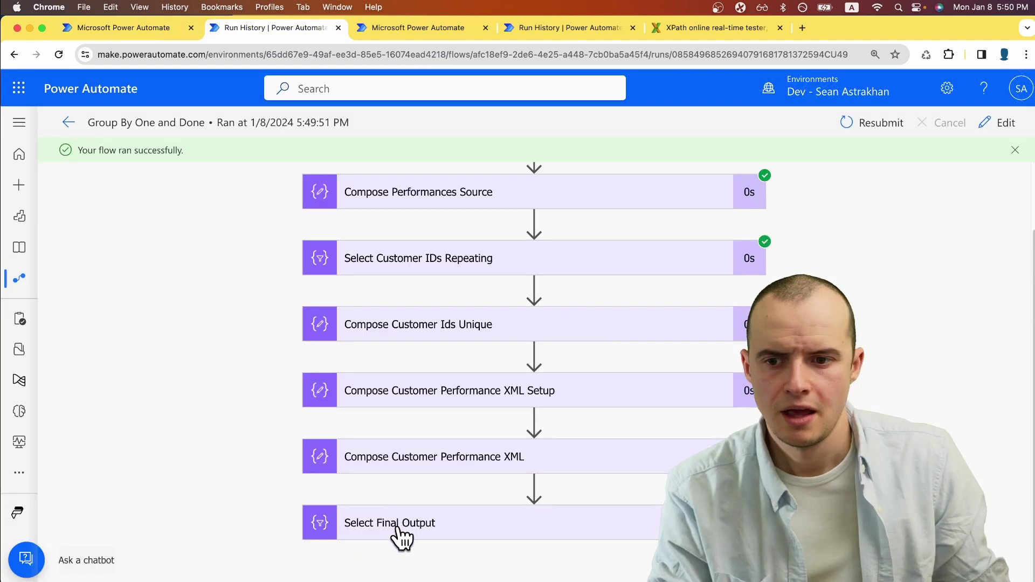
Step: Inspect Select Final Output showing TransactionCount 3 for customers 1, 2, 3, 8; select the xpath expression
left_click(402, 534)
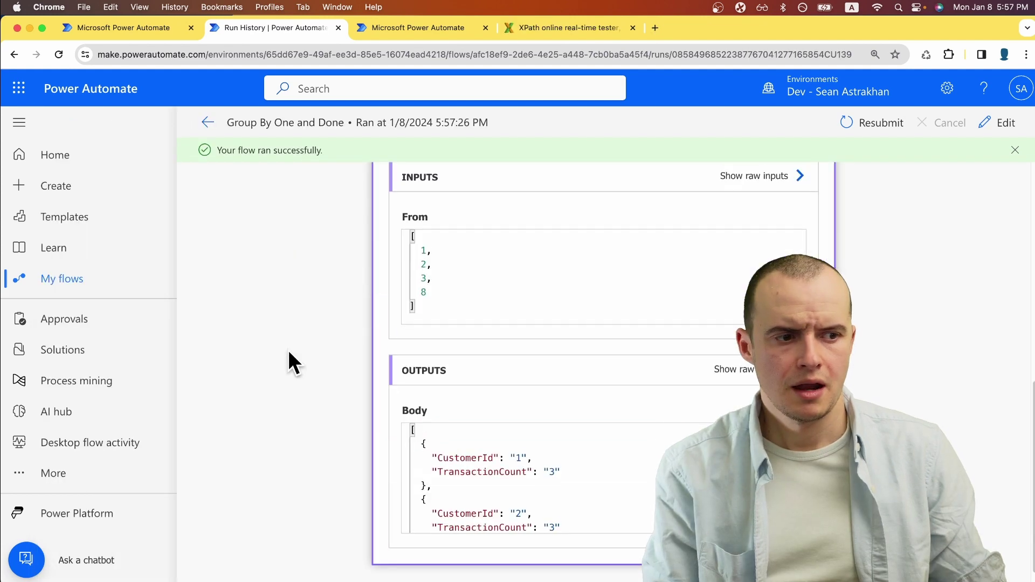
scroll(397, 418, "down", 1)
scroll(593, 459, "down", 2)
scroll(559, 452, "up", 2)
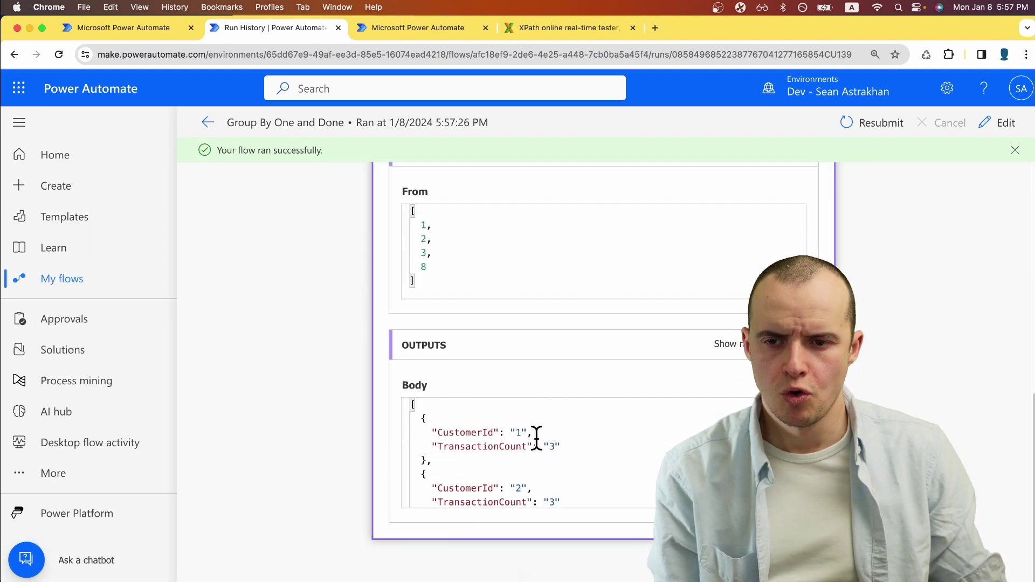
triple_click(527, 446)
scroll(532, 473, "down", 5)
triple_click(532, 473)
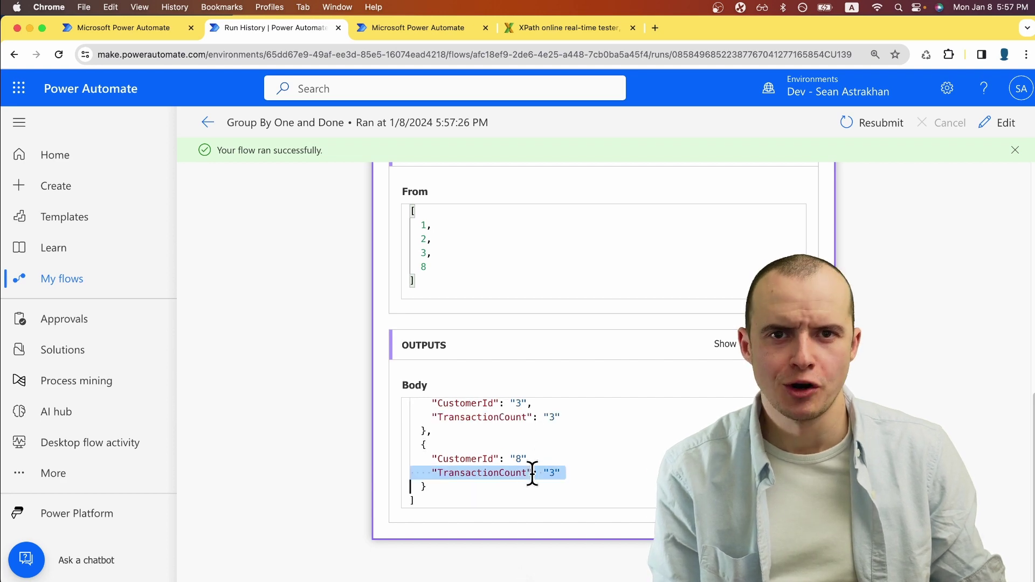
left_click_drag(625, 224, 377, 180)
key("super+c")
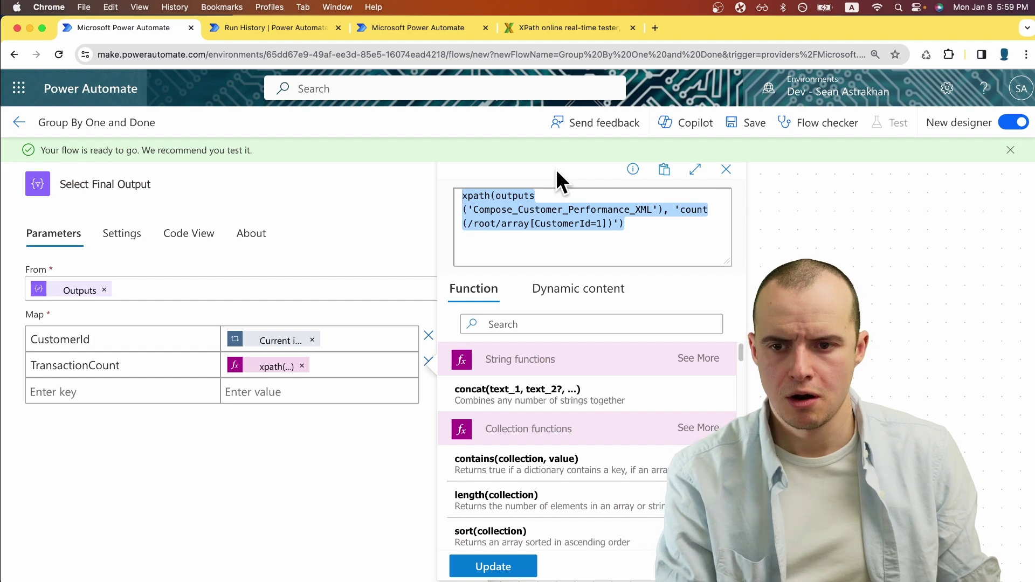
Step: Paste the xpath expression into a blank VS Code file and break it onto two lines
key("super+Tab")
key("super+v")
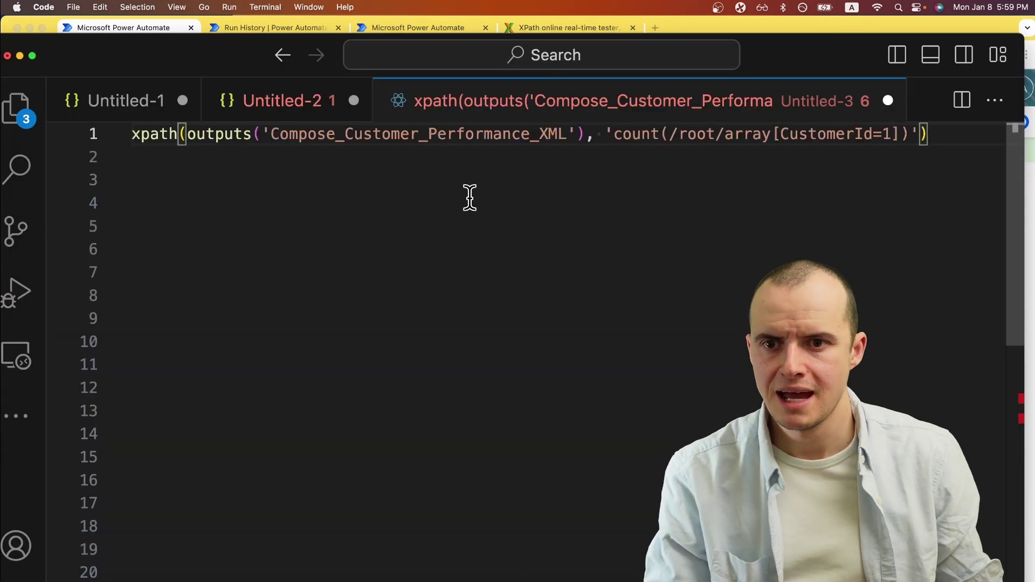
left_click(470, 200)
left_click(605, 134)
key("Return")
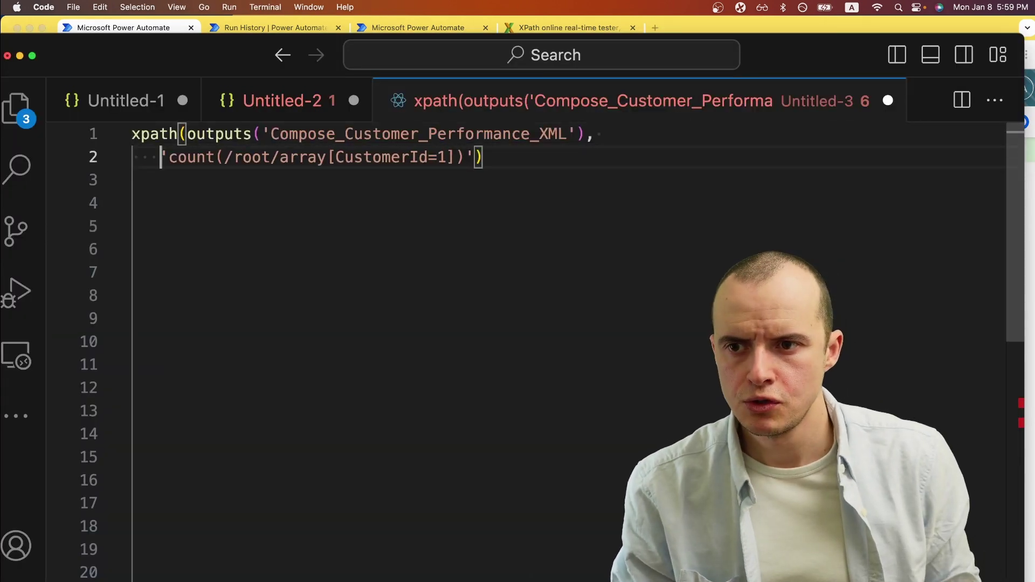
Step: Replace the fixed CustomerId 1 with concat('count(/root/array[CustomerId=', item(), '])') and select the expression
left_click_drag(447, 157, 457, 157)
key("ctrl+shift+super+Right")
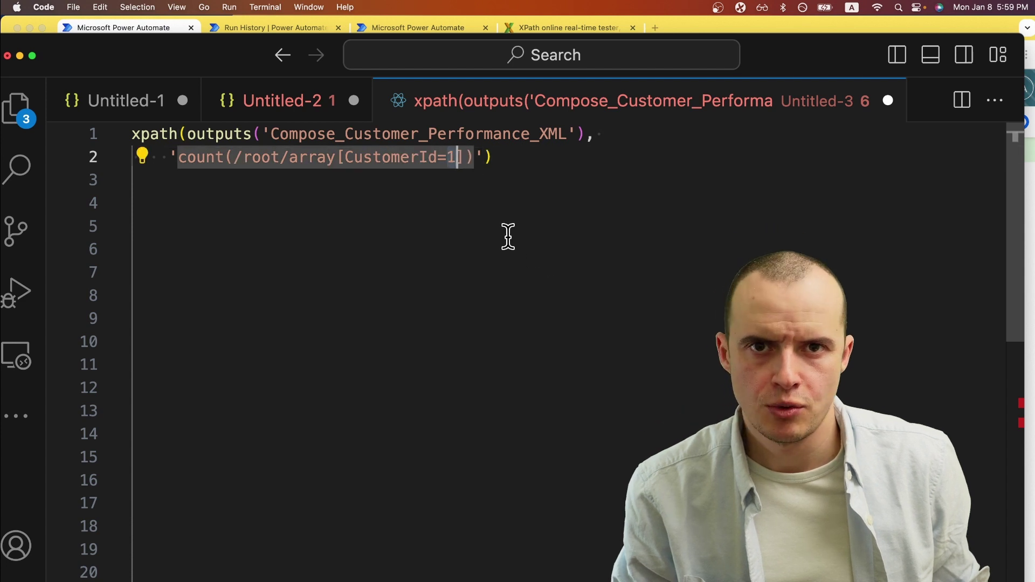
key("super+Right")
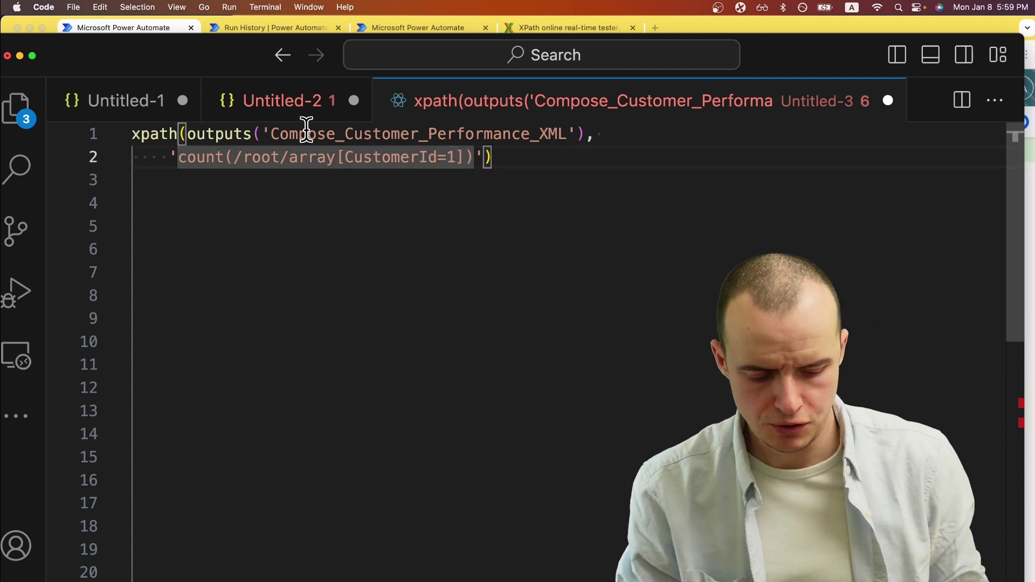
key("super+Left")
type("concat(")
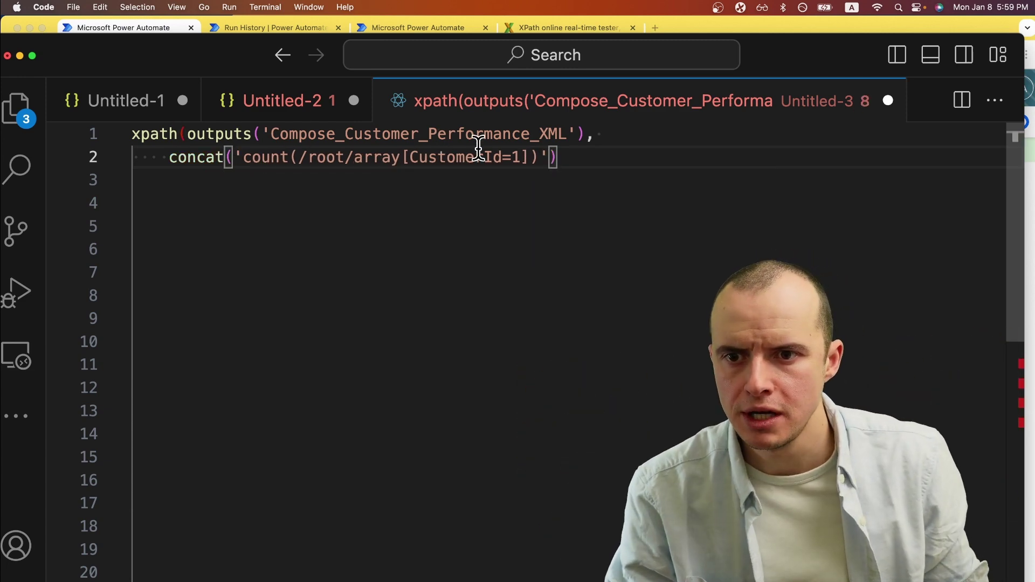
left_click(513, 157)
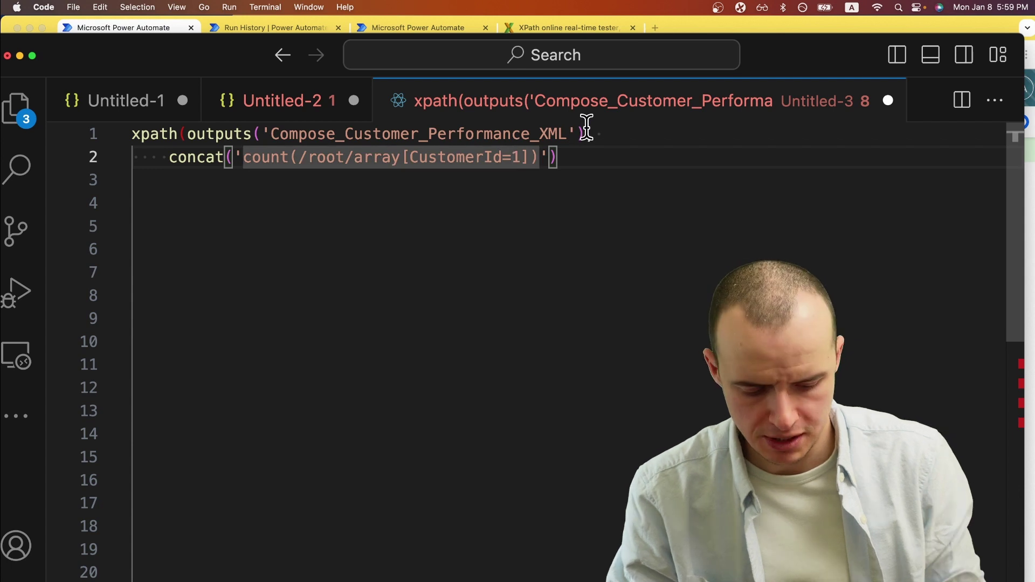
type("', 1")
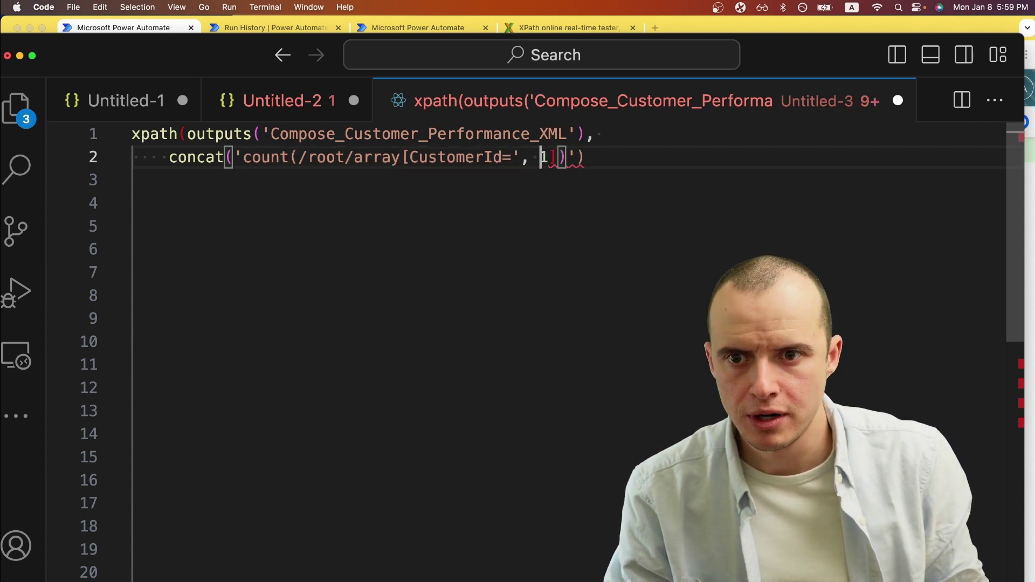
type(", '")
key("Left")
key("Left")
key("Left")
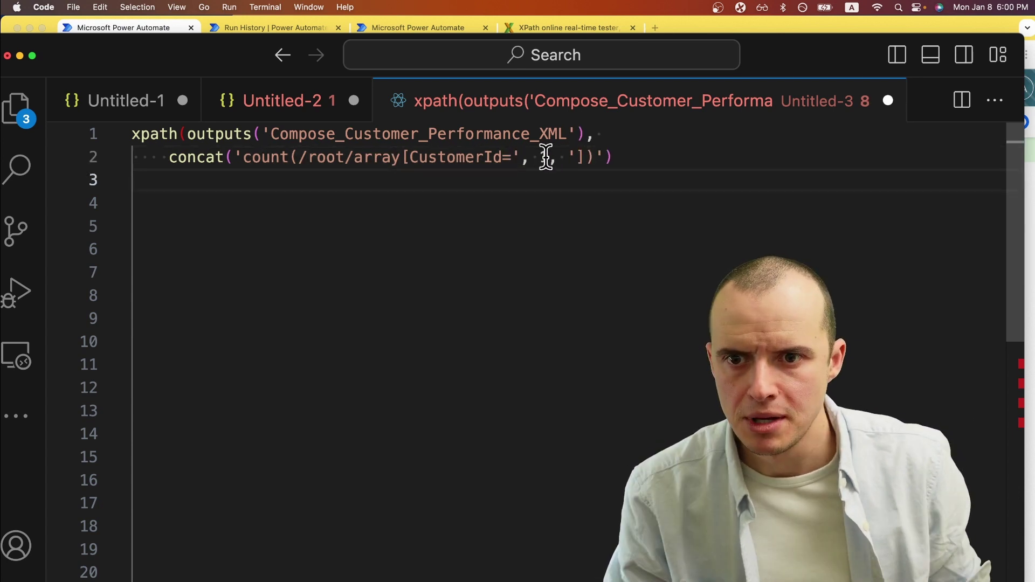
key("BackSpace")
type("item(")
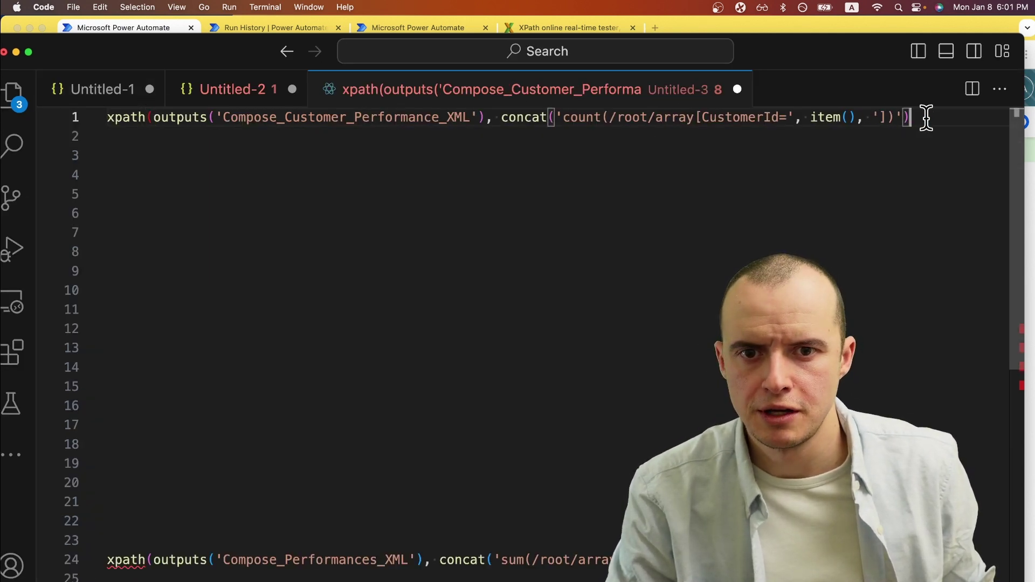
type(")")
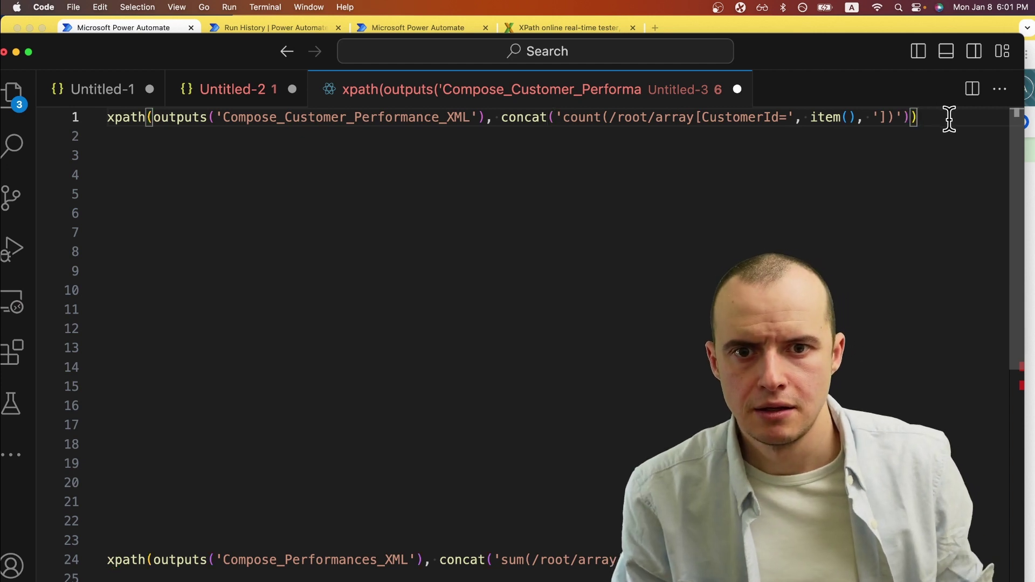
left_click_drag(949, 119, 107, 117)
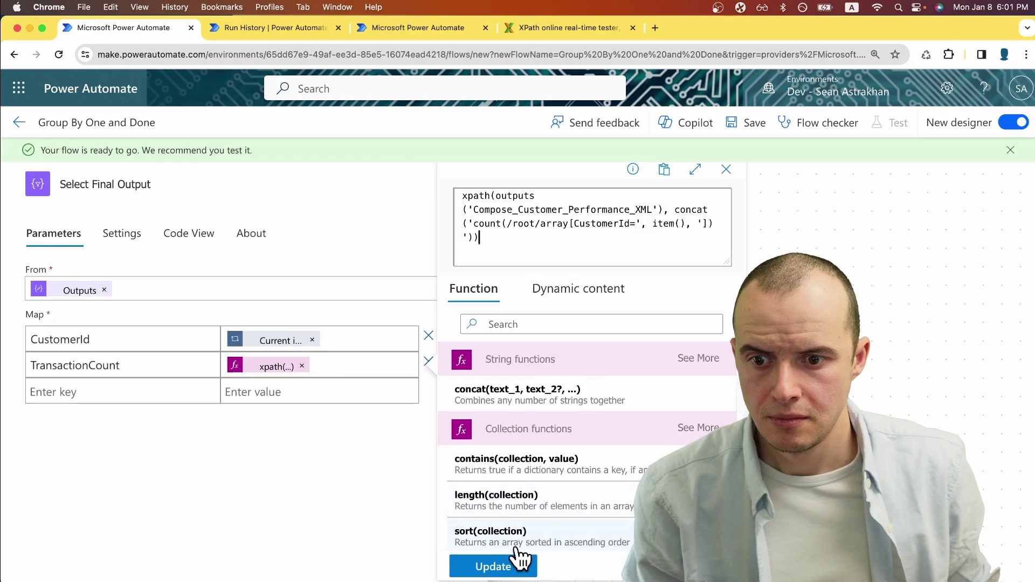
Step: Apply the expression to TransactionCount, save the flow, and review the run's transaction counts
left_click(488, 566)
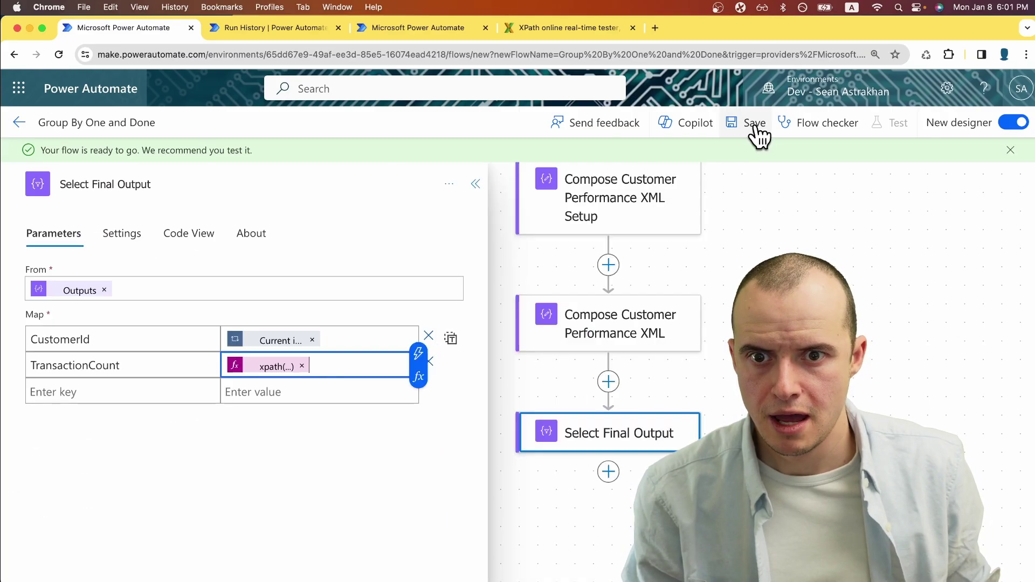
left_click(756, 125)
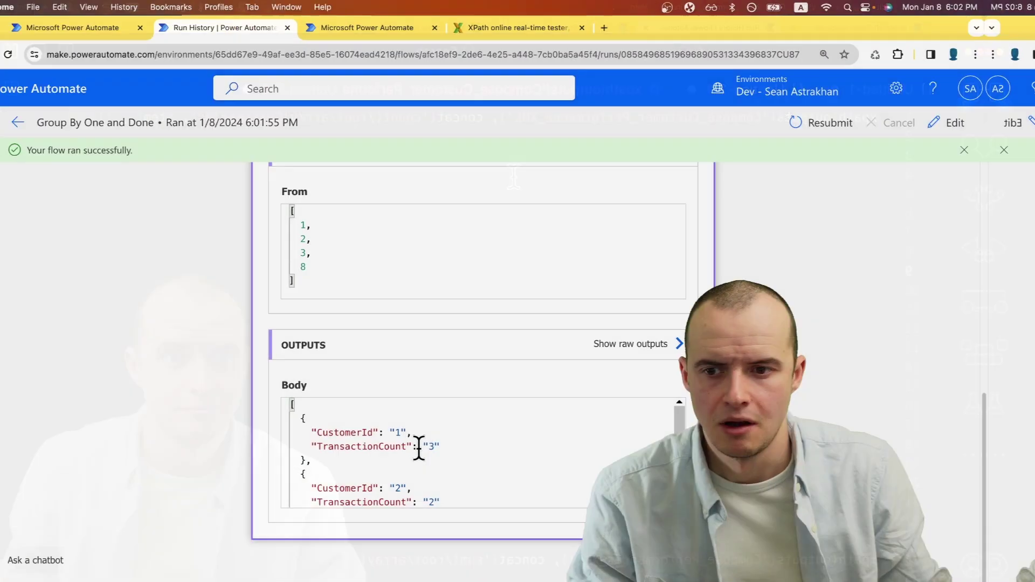
scroll(419, 447, "down", 2)
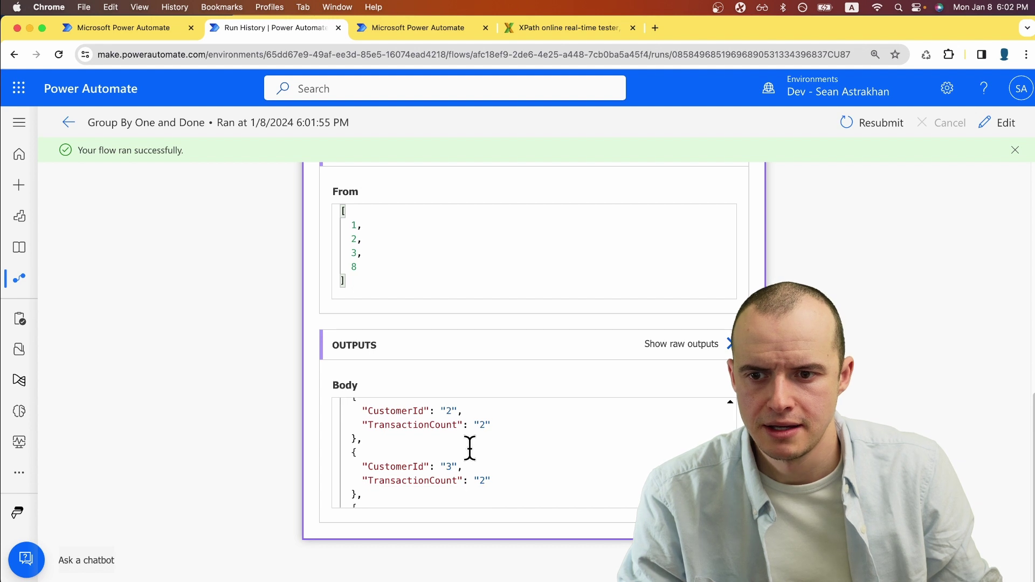
scroll(470, 449, "down", 2)
scroll(470, 449, "up", 5)
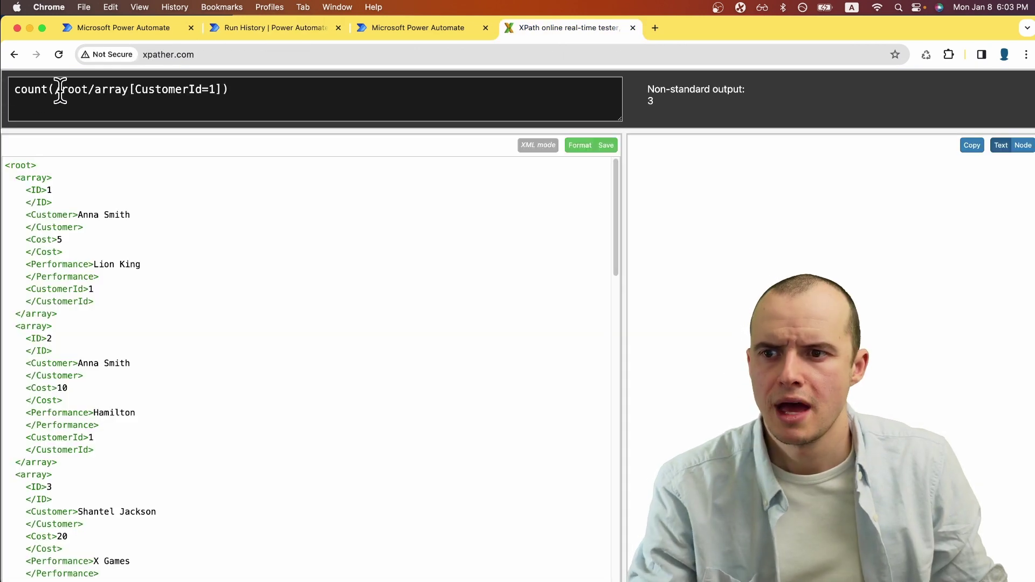
Step: Change the XPather query from count(...) to /root/array[CustomerId=1]/Customer and copy it
key("BackSpace")
key("BackSpace")
key("BackSpace")
key("BackSpace")
key("BackSpace")
key("BackSpace")
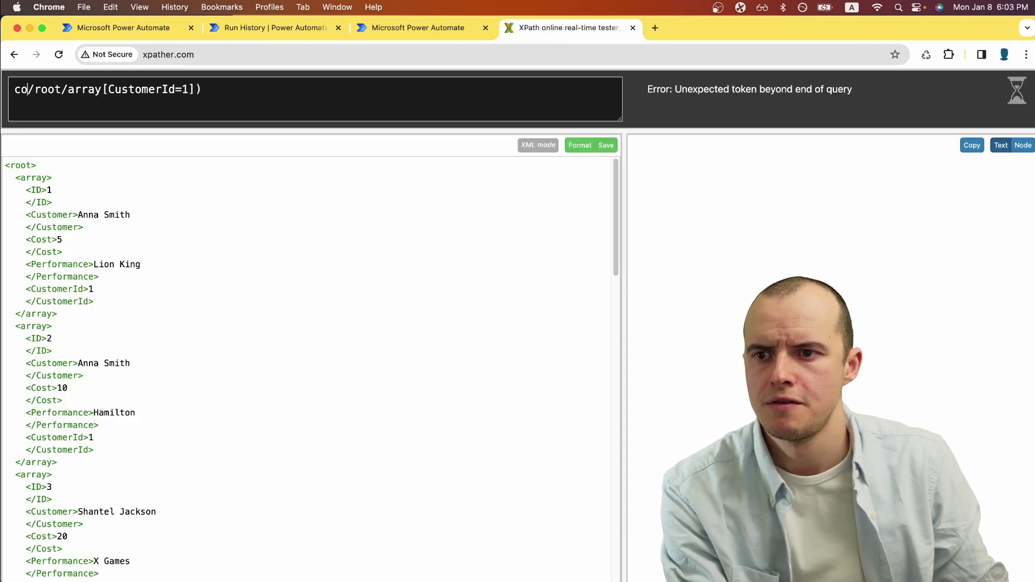
left_click(208, 90)
key("BackSpace")
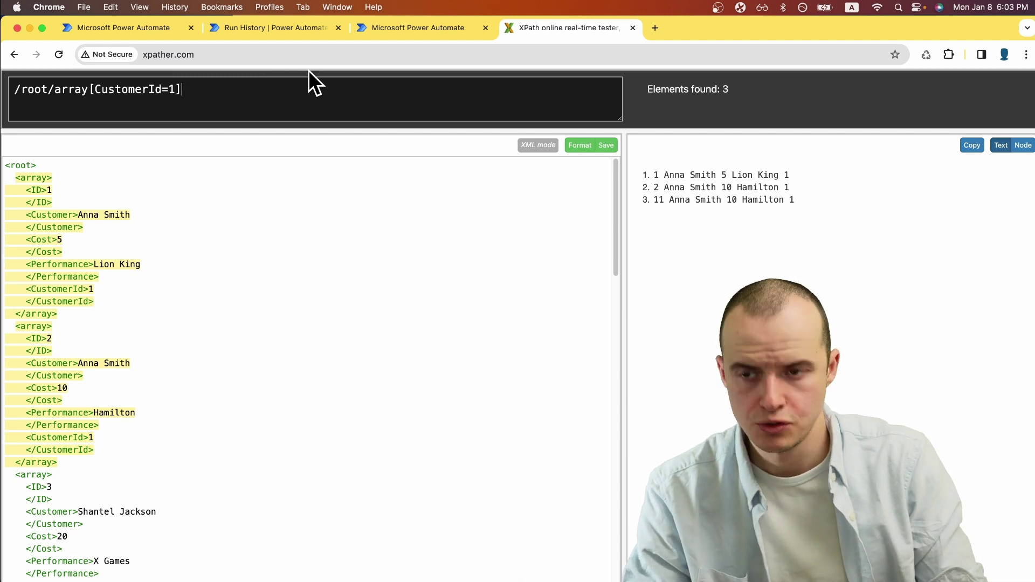
type("/")
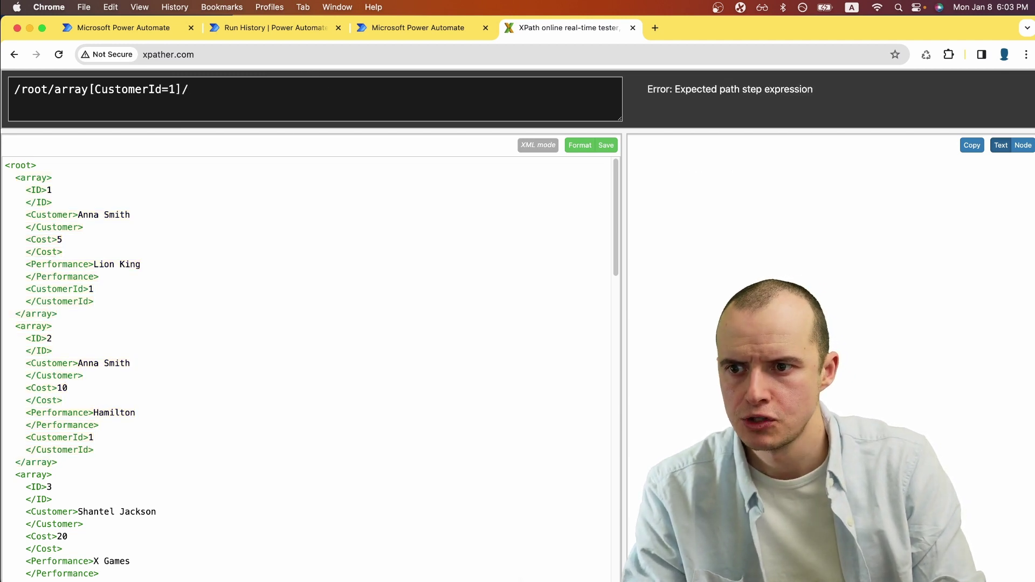
type("Customer")
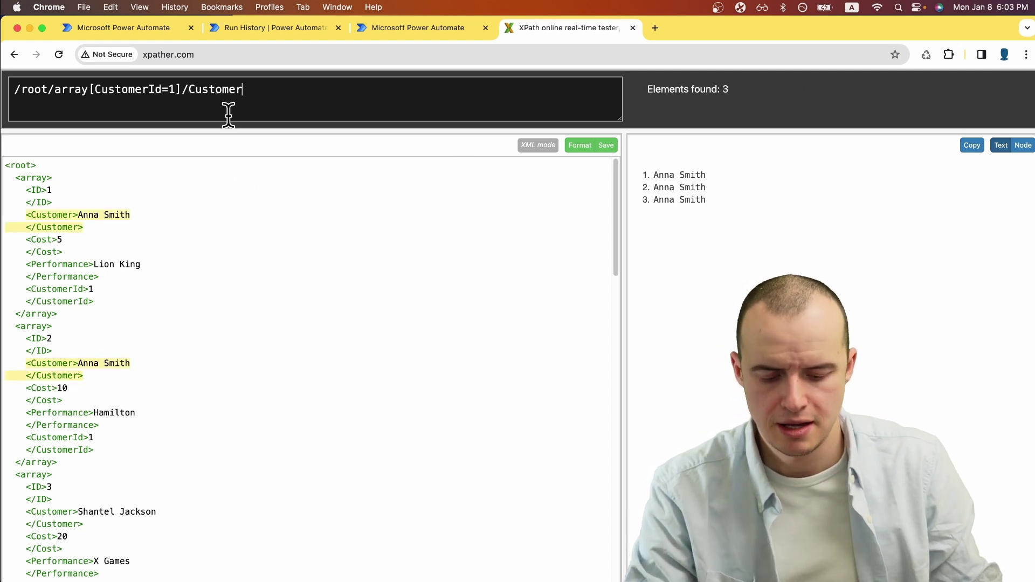
type("[")
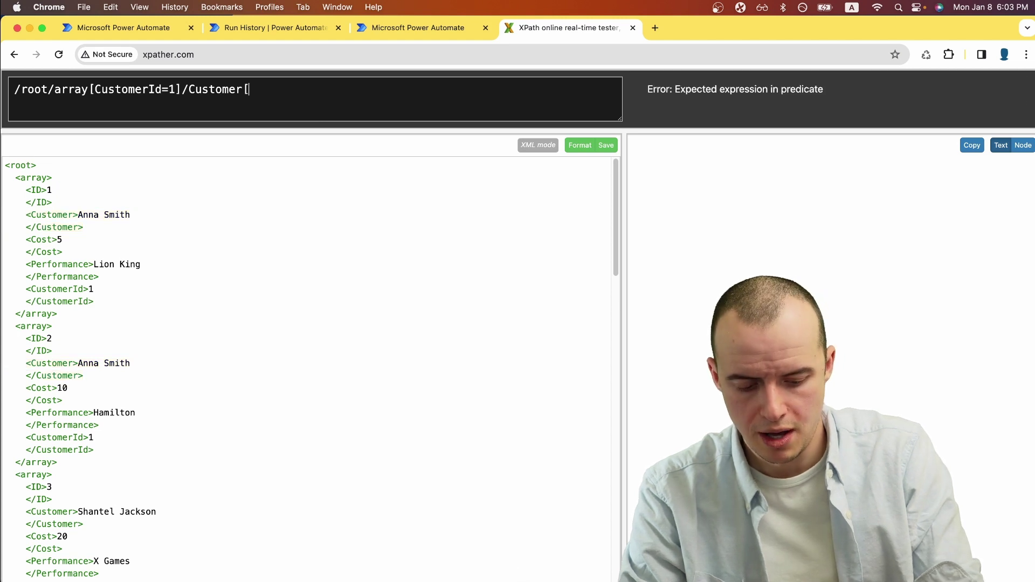
type("0]")
key("BackSpace")
key("BackSpace")
key("BackSpace")
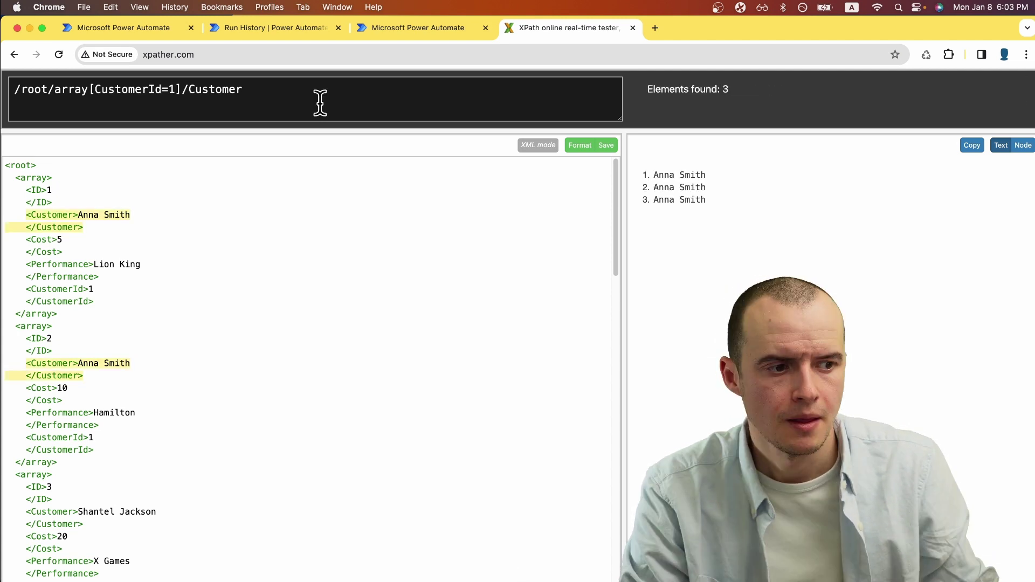
key("super+a")
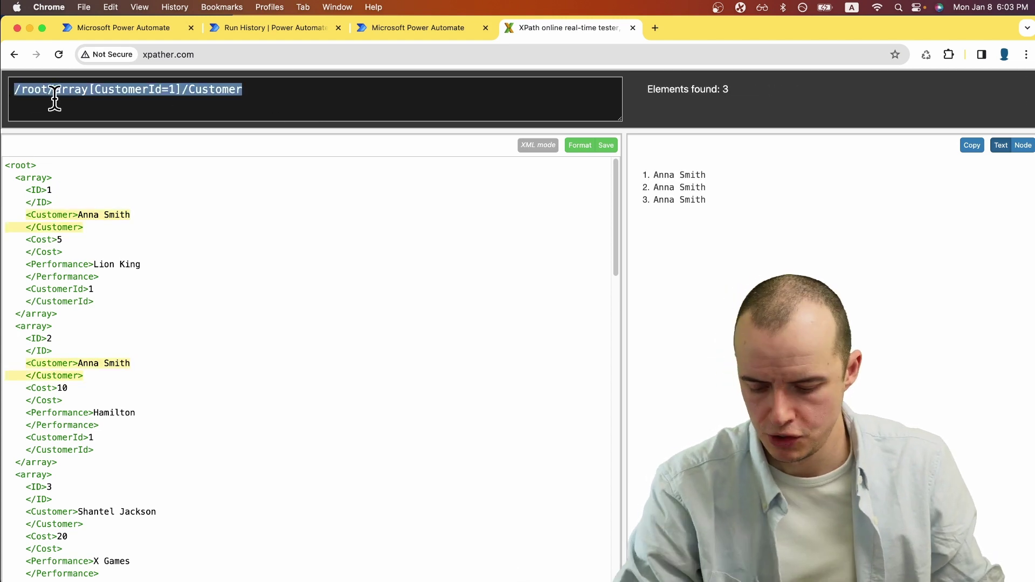
key("super+c")
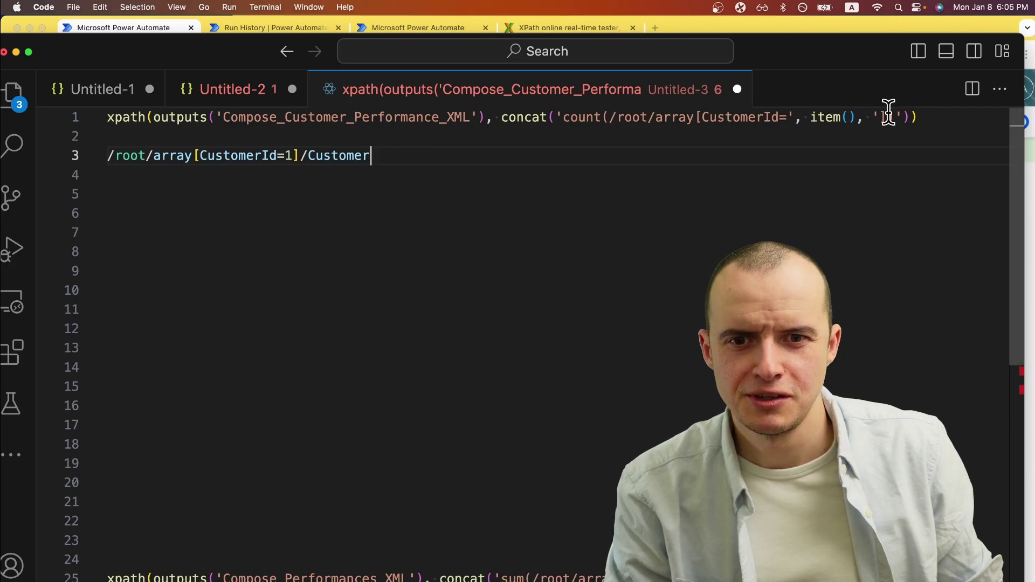
Step: Add /Customer after the CustomerId predicate and ?[0] at the end of the expression
left_click(887, 117)
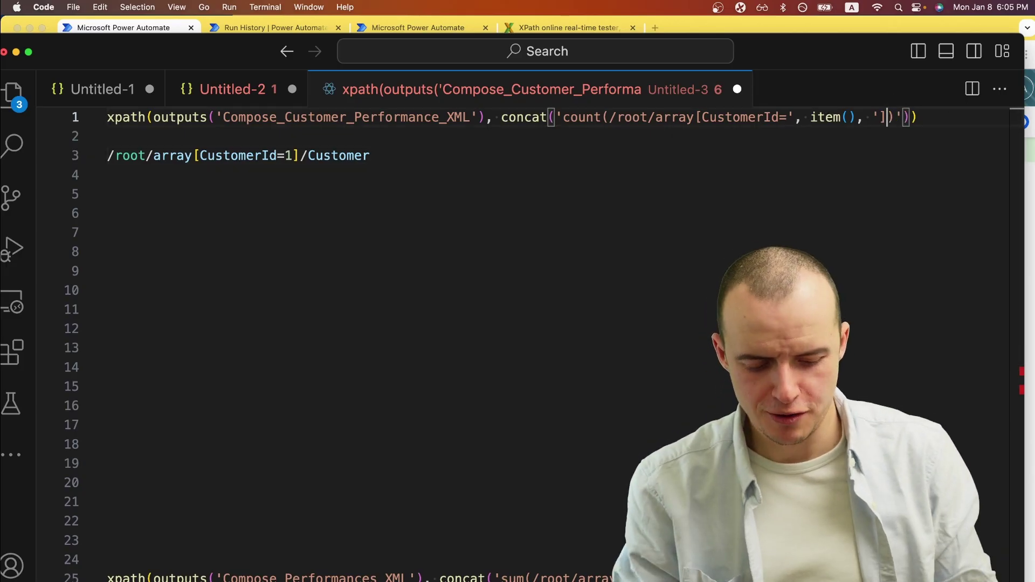
type("/Customer")
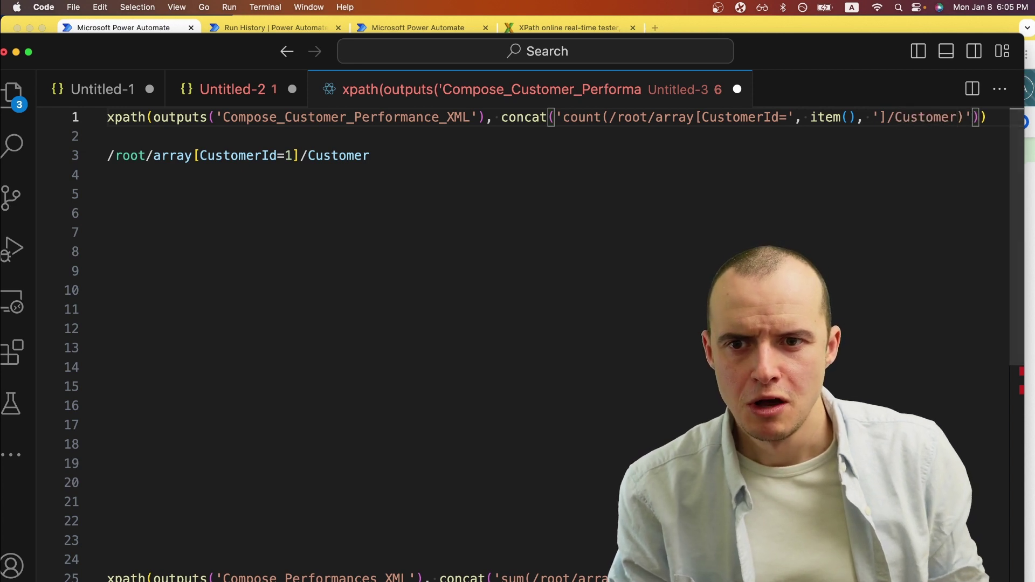
left_click(986, 117)
type("?")
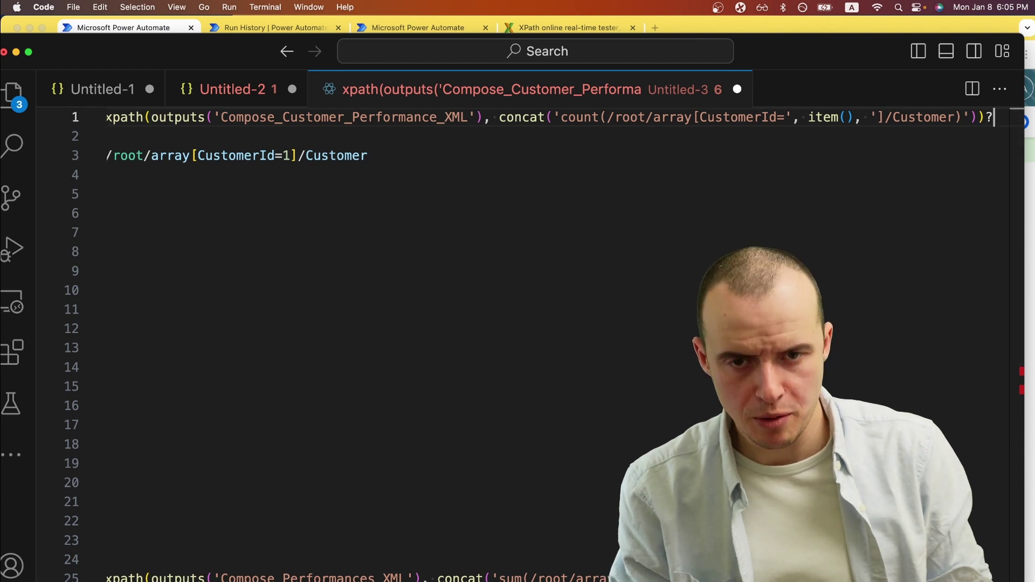
type("[0")
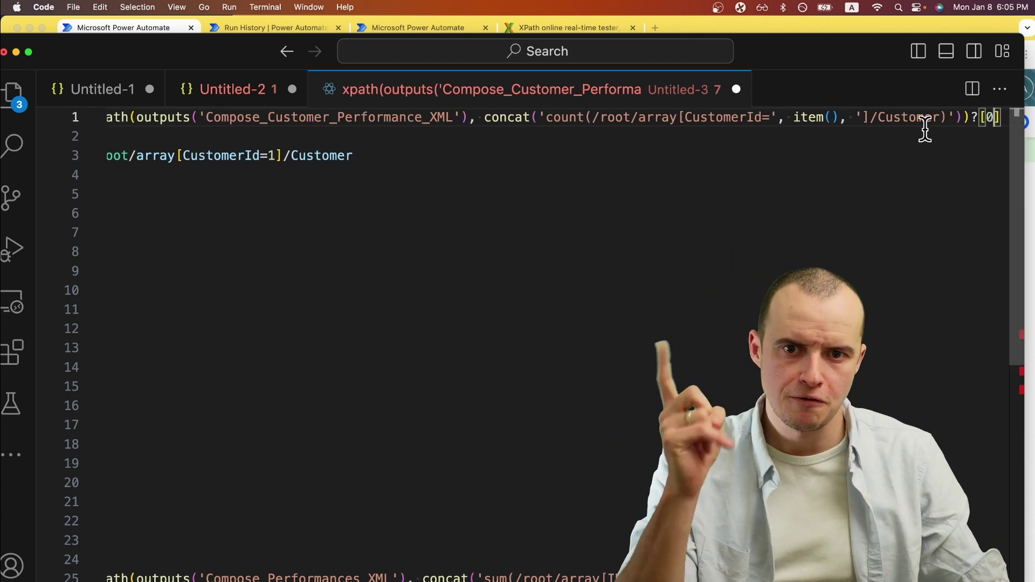
triple_click(844, 117)
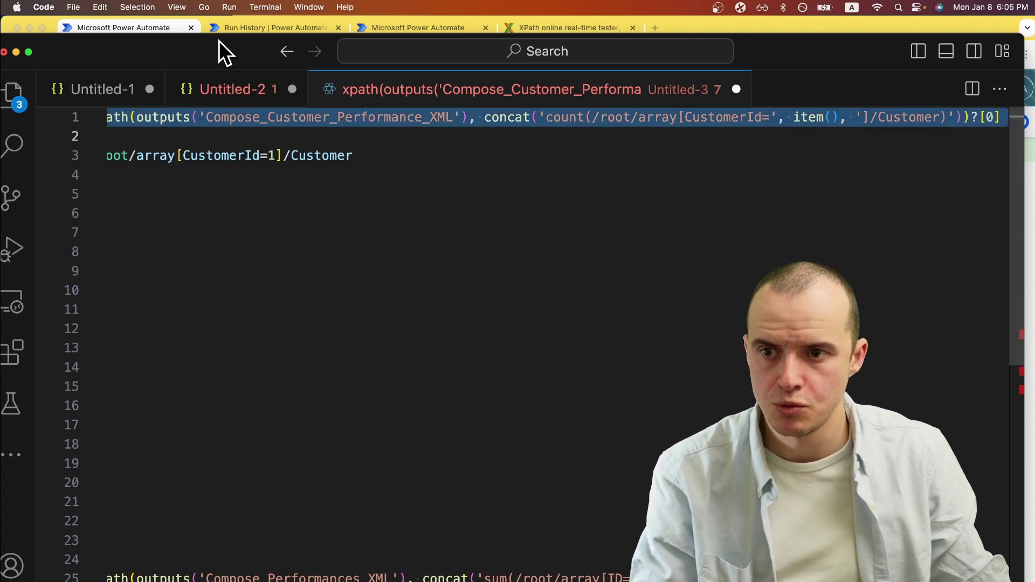
Step: Join the concat part back onto line 1 and select the whole one-line expression
key("super+Tab")
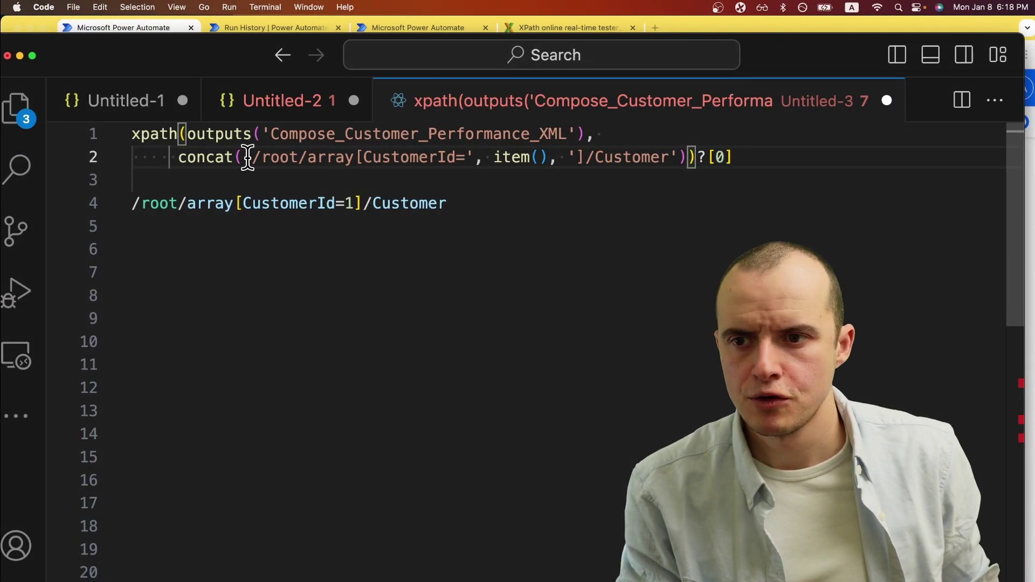
left_click(249, 158)
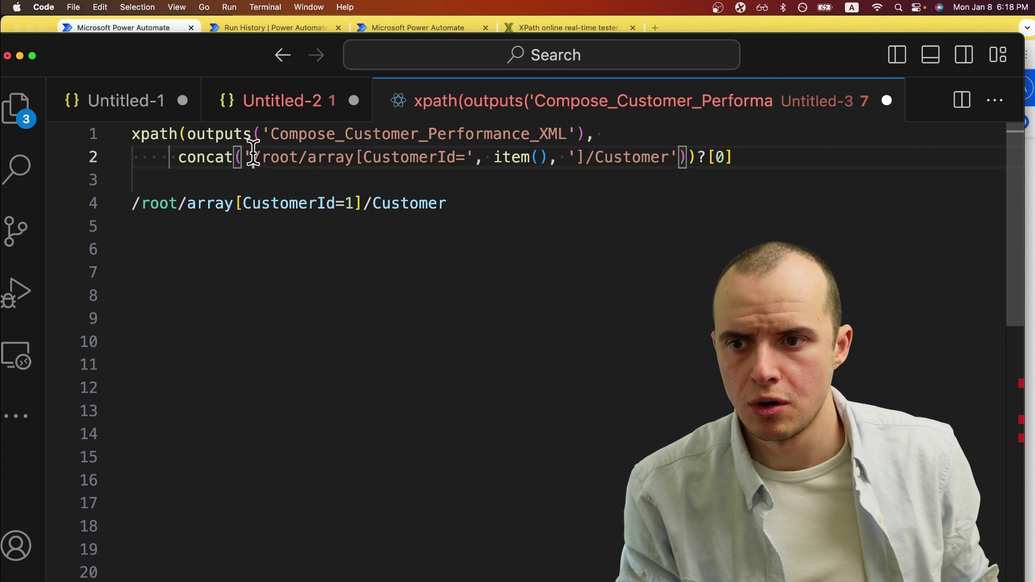
double_click(608, 157)
left_click(700, 176)
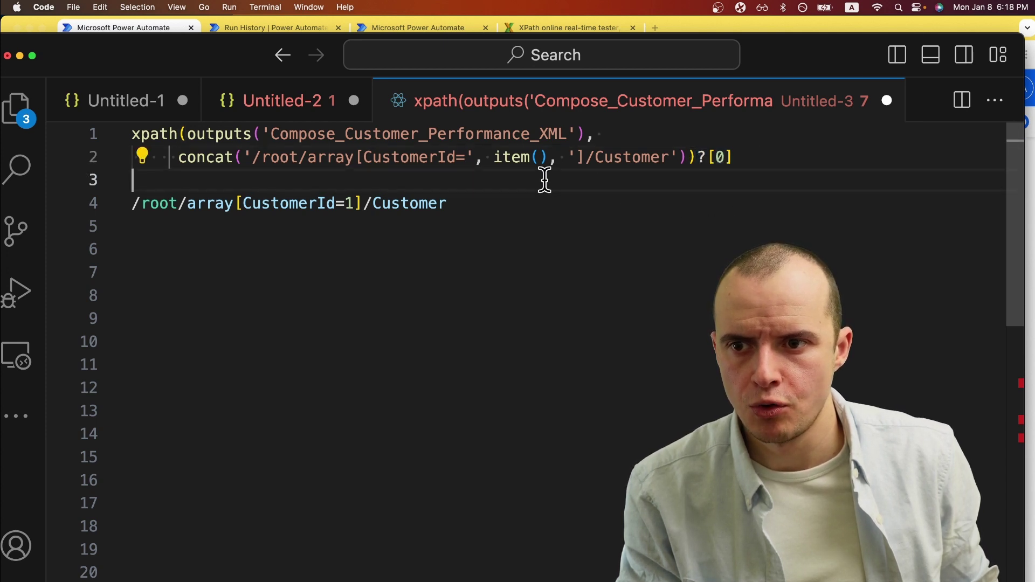
left_click(179, 157)
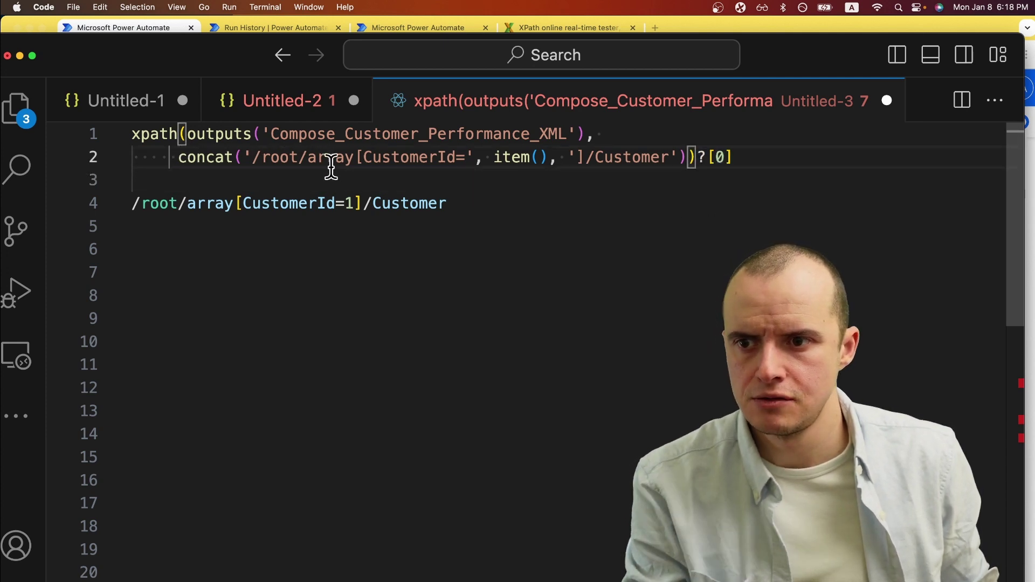
key("BackSpace")
key("BackSpace")
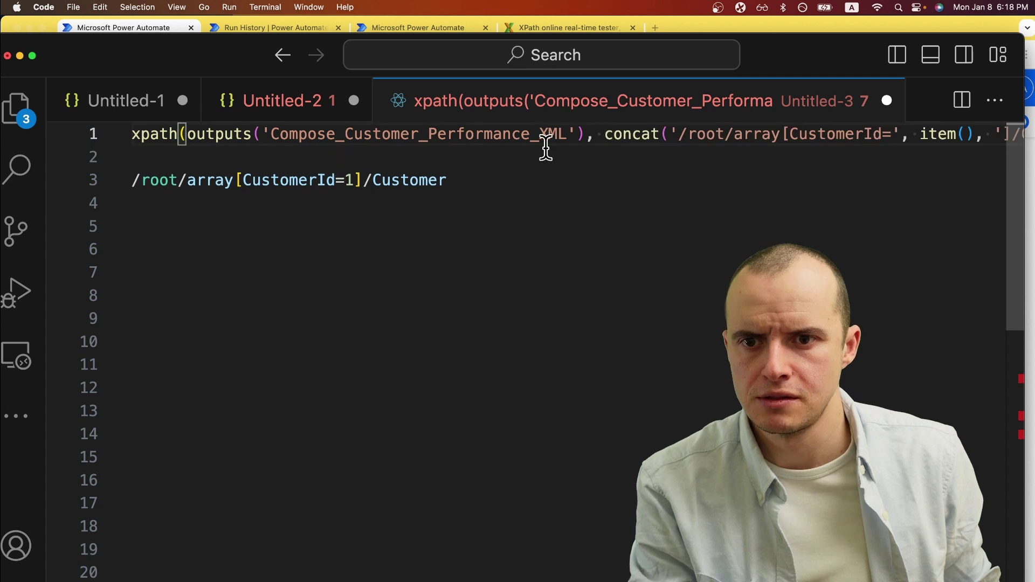
left_click_drag(329, 132, 1008, 135)
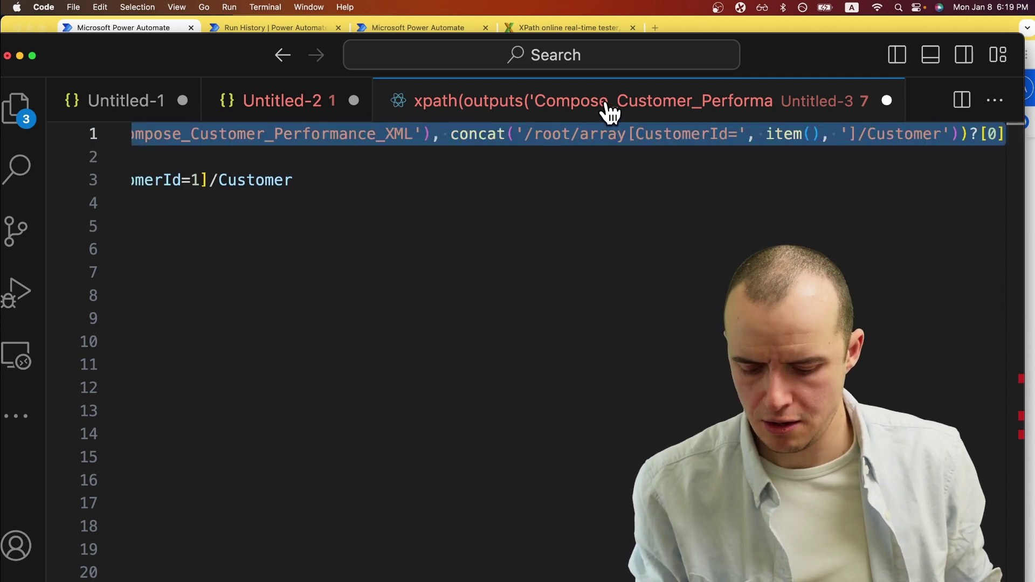
Step: Apply the name expression to CustomerName, correct the key's spelling, and add a TotalSpent key
left_click(19, 55)
left_click(556, 238)
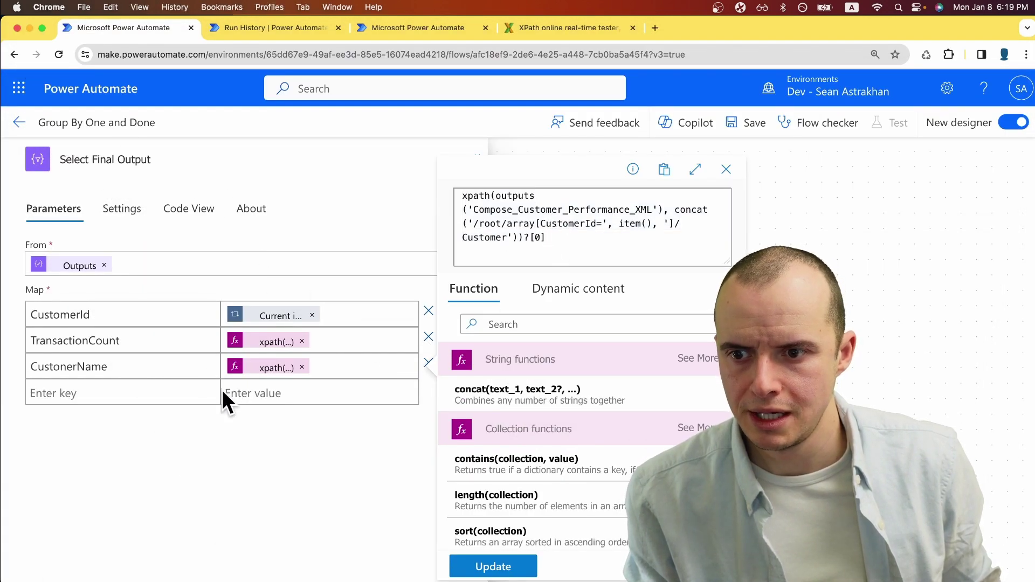
left_click(261, 371)
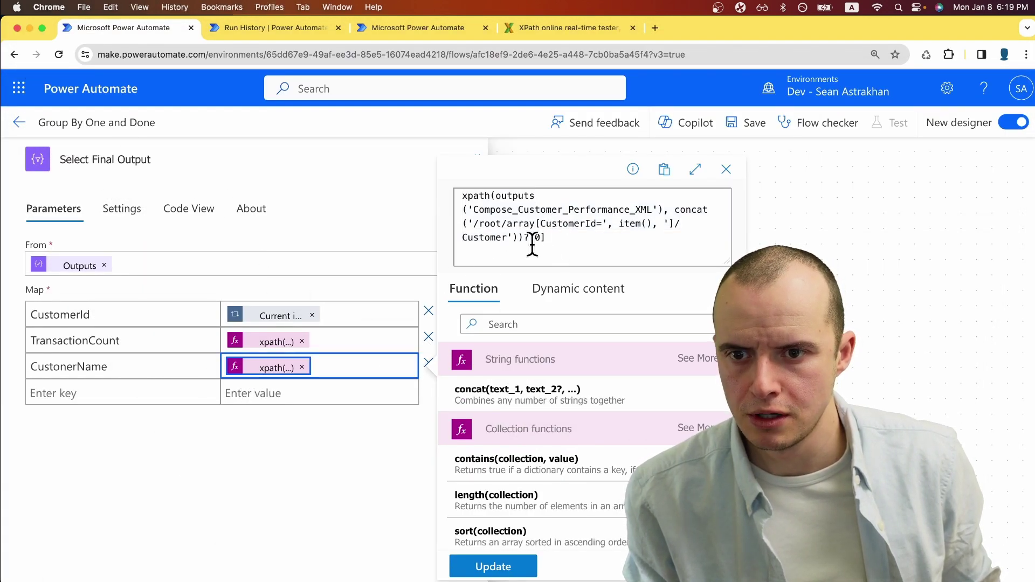
left_click(501, 569)
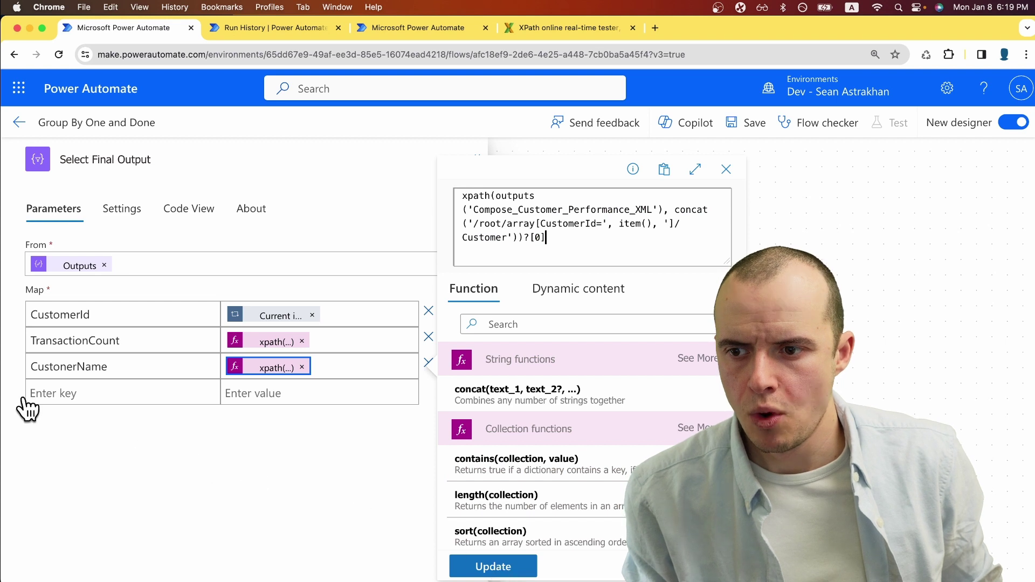
left_click(68, 366)
key("BackSpace")
type("m")
left_click(115, 393)
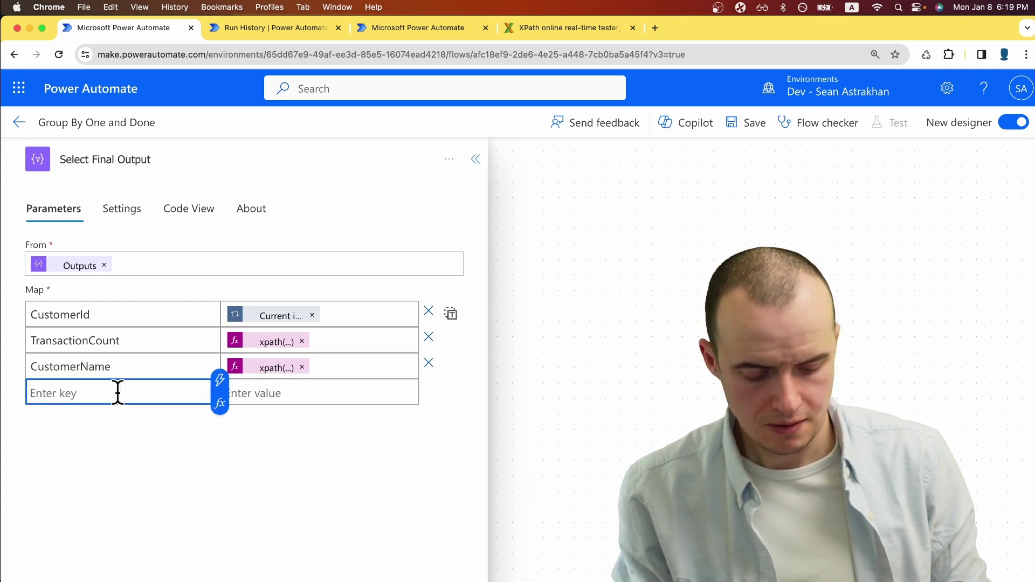
type("TotalSpent")
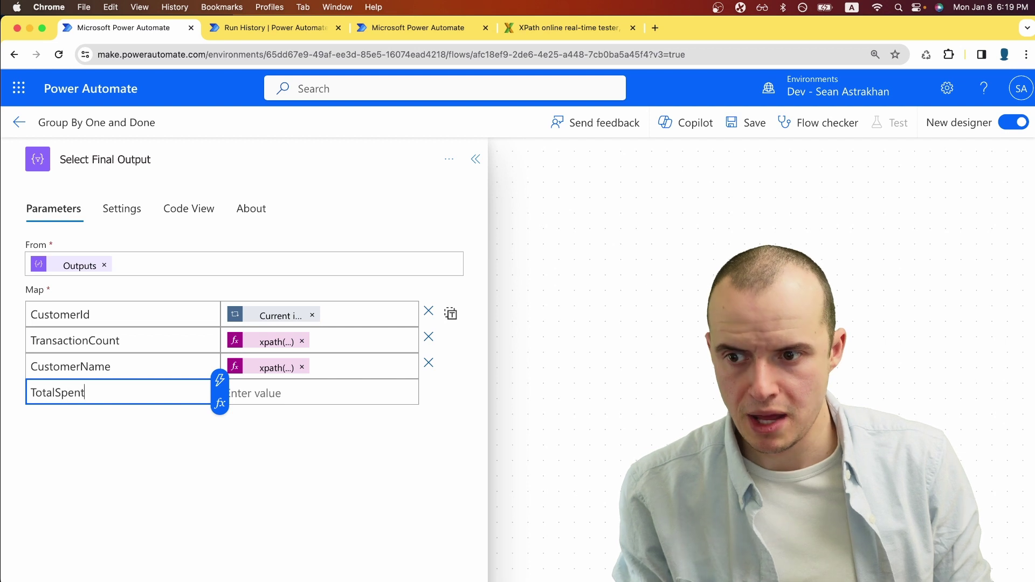
Step: Give TotalSpent the count expression changed to sum, with /Cost appended and the extra bracket removed
left_click(334, 348)
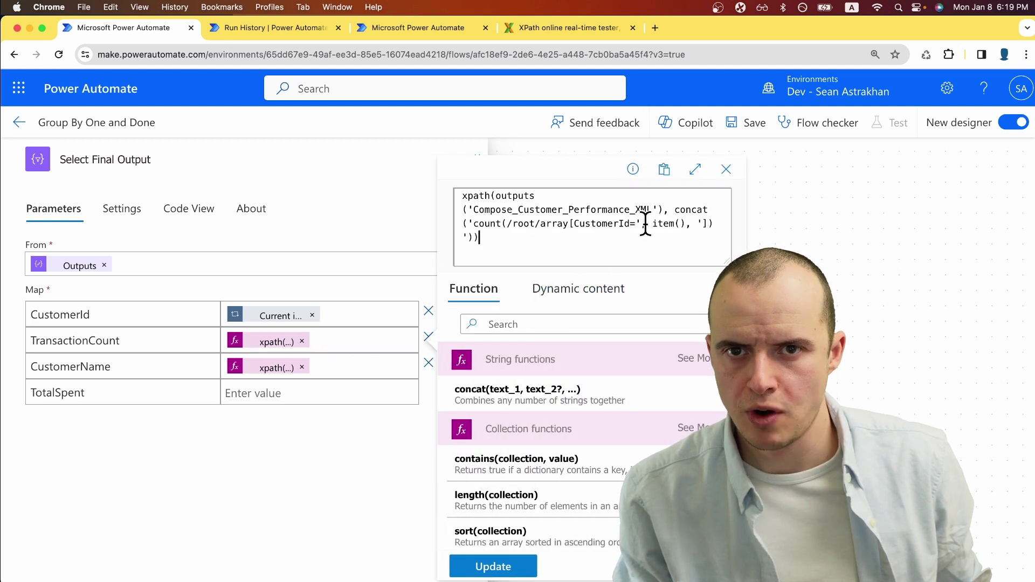
key("super+a")
key("super+c")
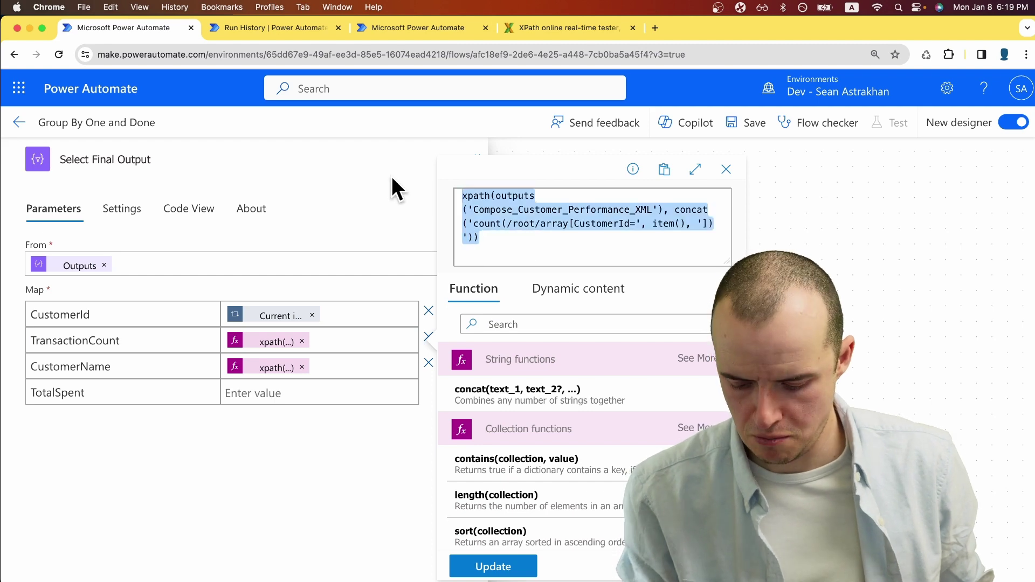
left_click(289, 393)
left_click(416, 402)
key("super+v")
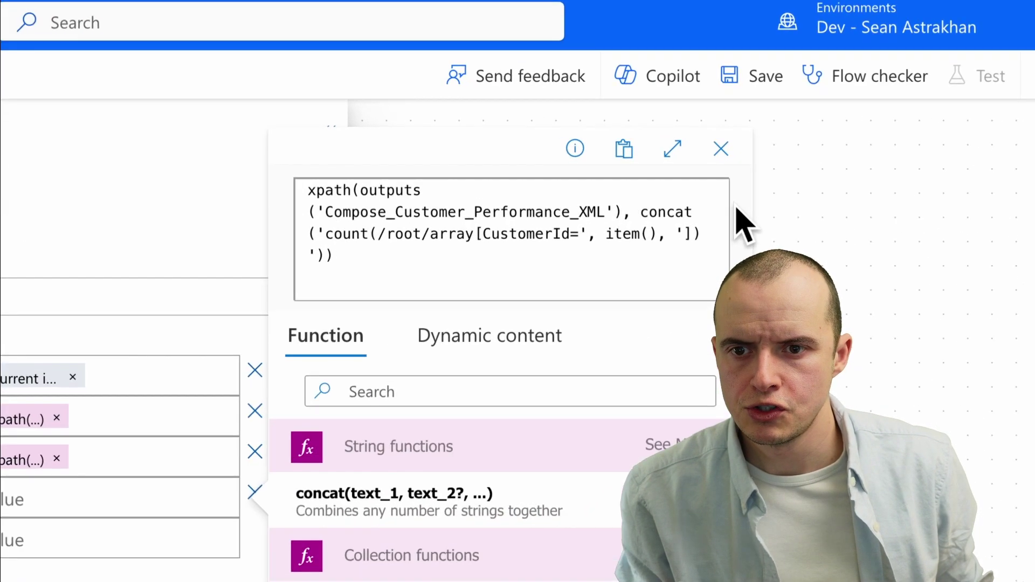
double_click(350, 234)
type("sum")
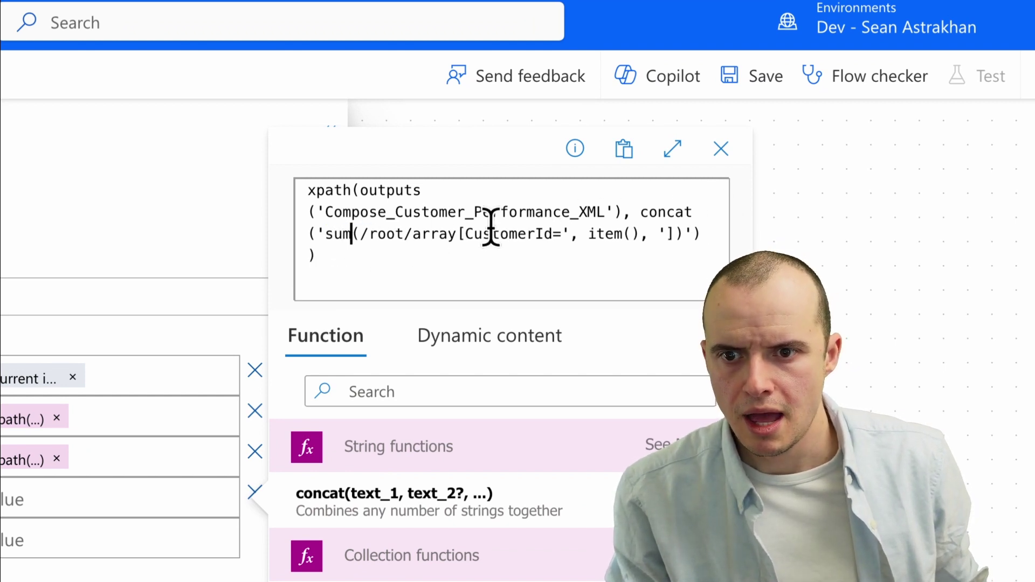
left_click(667, 234)
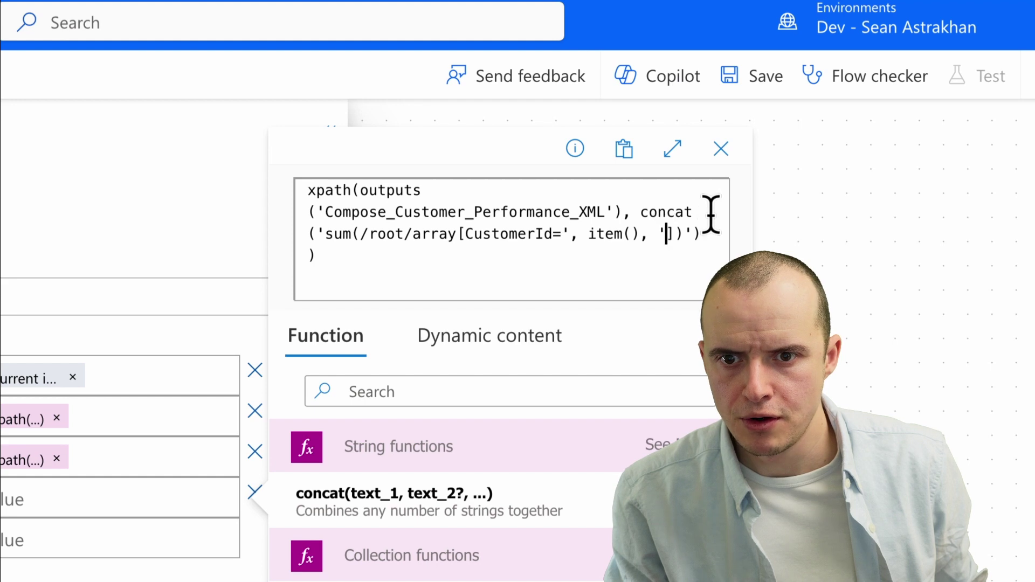
type("/")
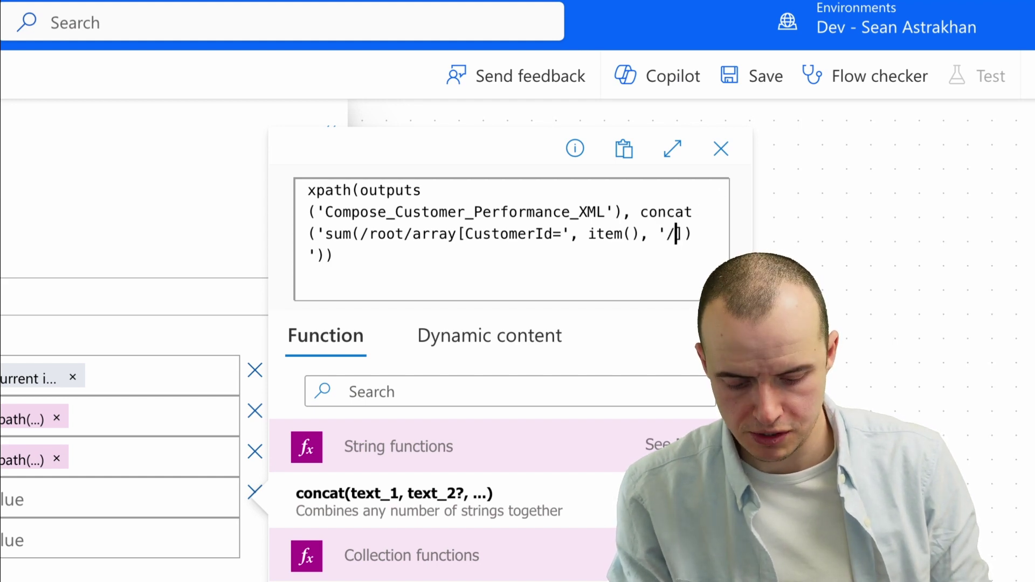
type("Cost")
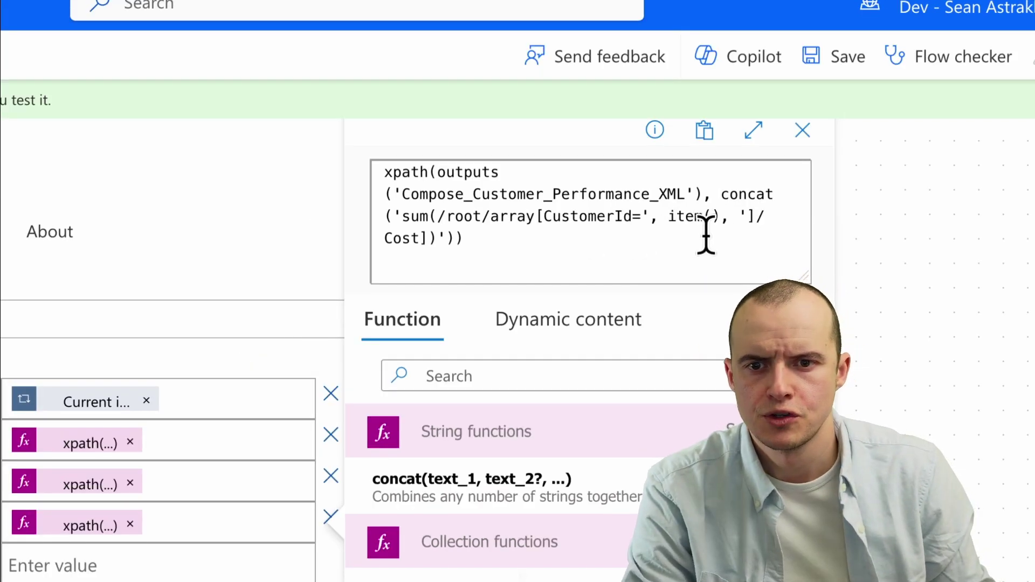
left_click(752, 222)
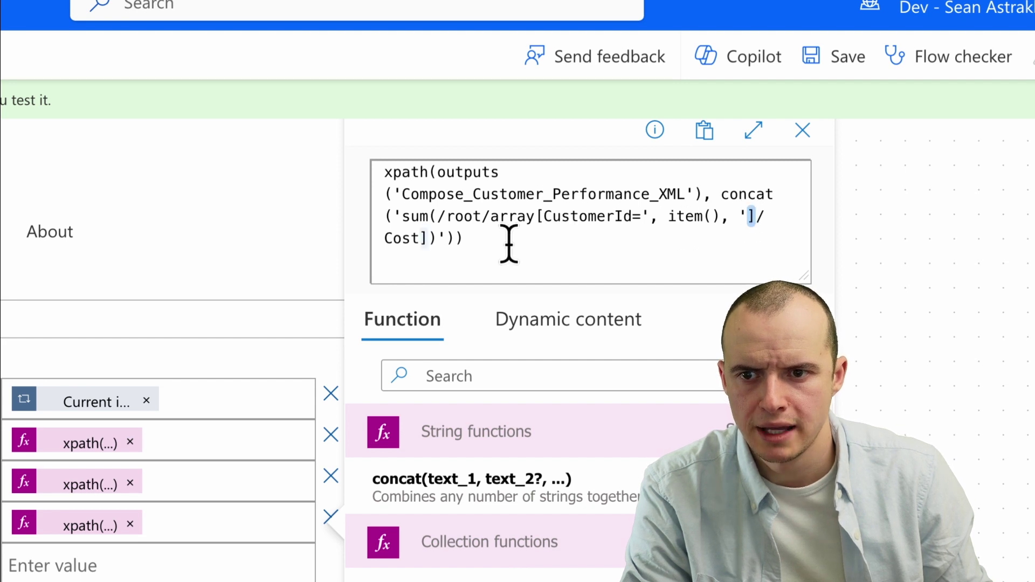
left_click(425, 235)
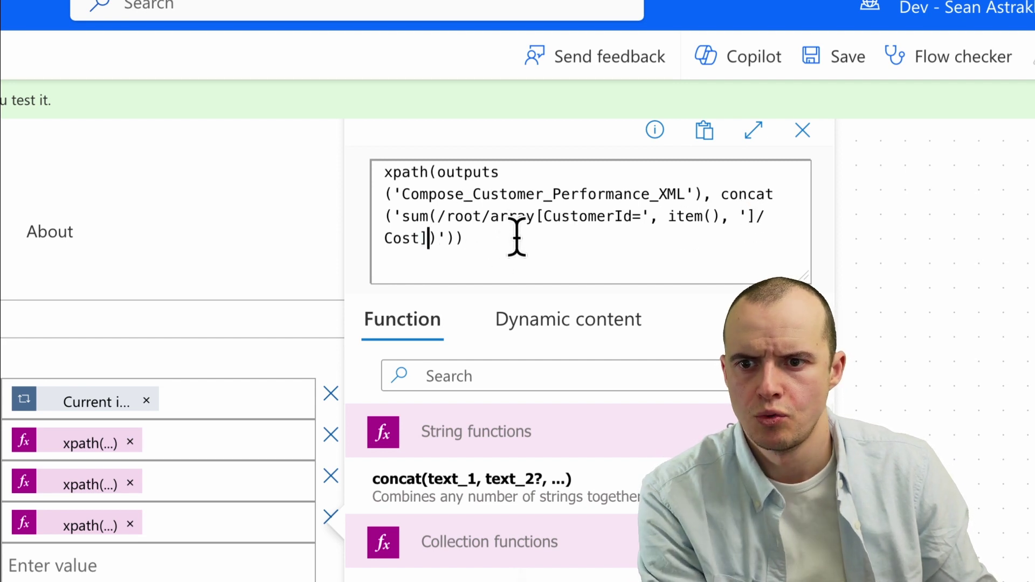
key("BackSpace")
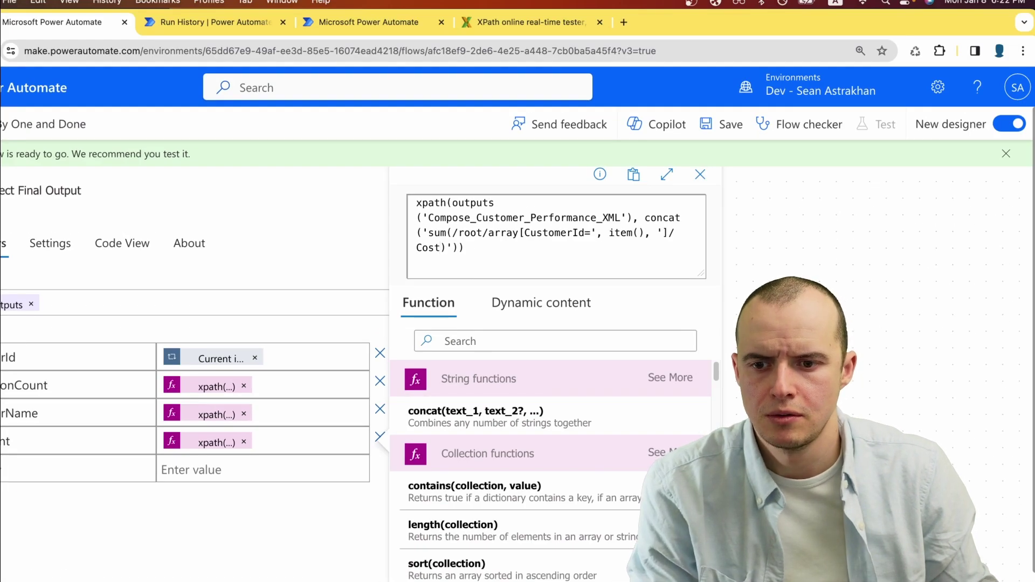
Step: Scroll the latest run's Select Final Output, where names still appear inside Customer tags
left_click(215, 22)
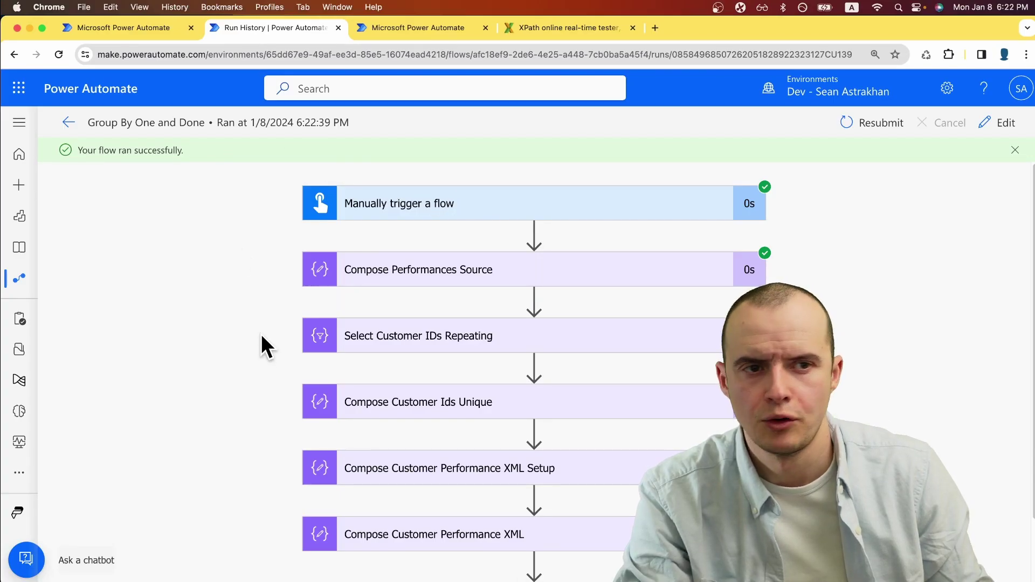
scroll(264, 357, "down", 3)
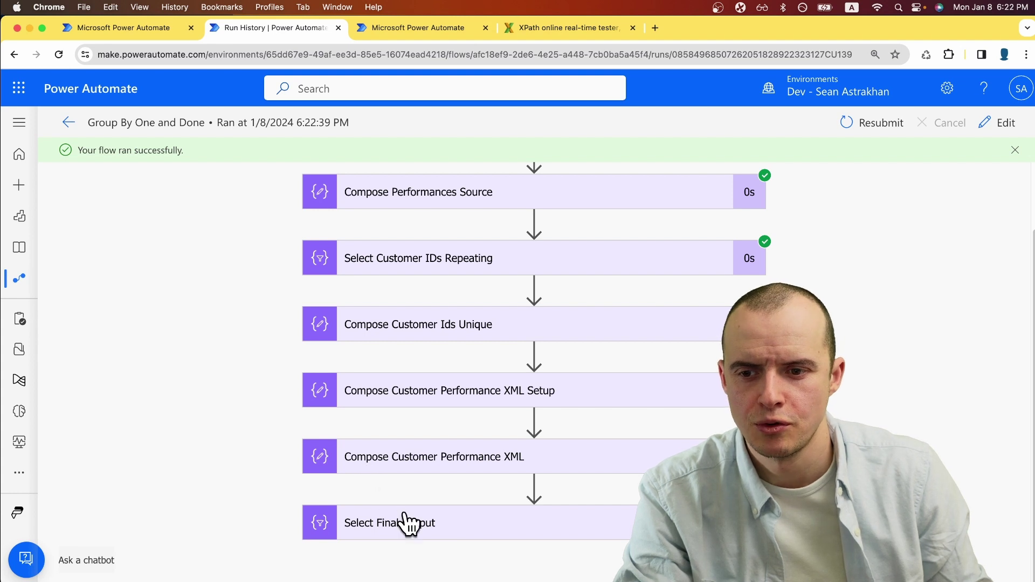
scroll(228, 335, "down", 3)
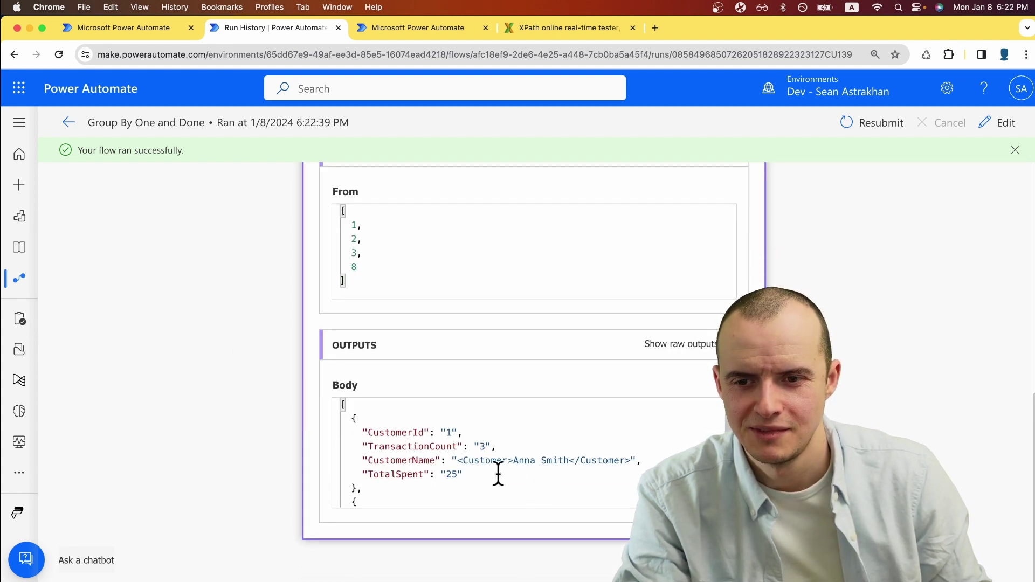
scroll(427, 463, "down", 8)
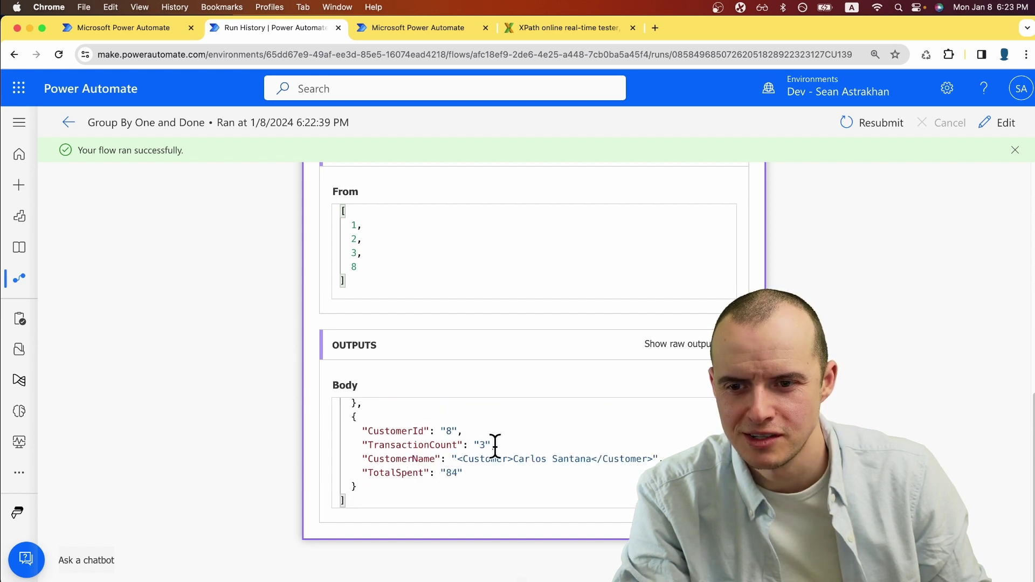
double_click(478, 459)
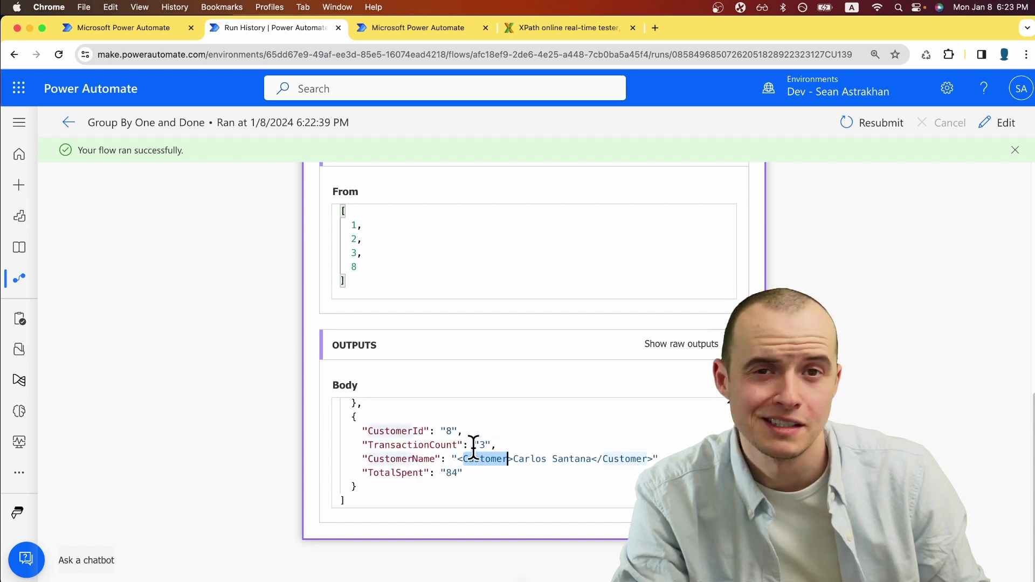
Step: Append /text() after Customer in the CustomerName expression and check the plain names in the output
key("ctrl+shift+Tab")
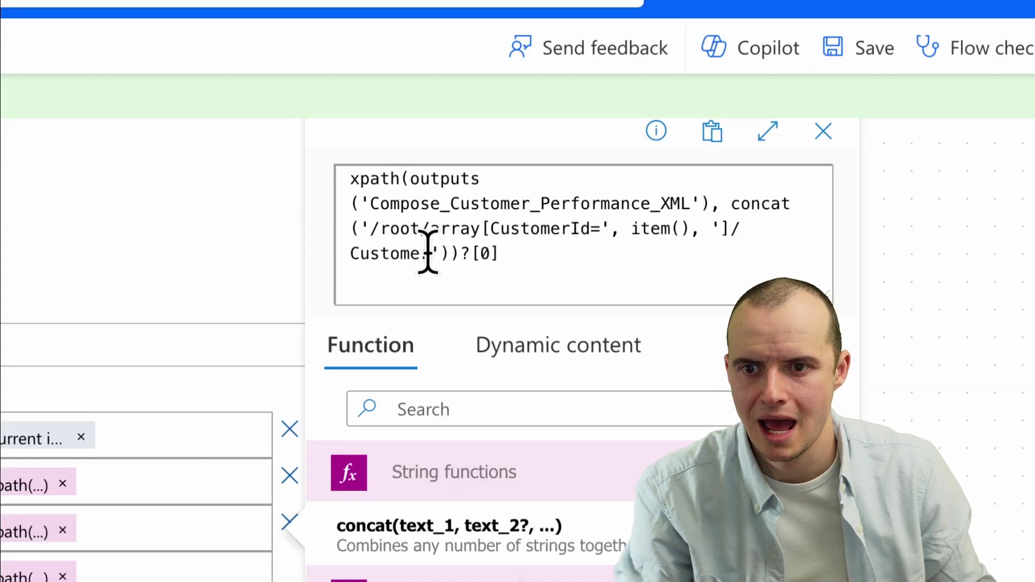
double_click(499, 237)
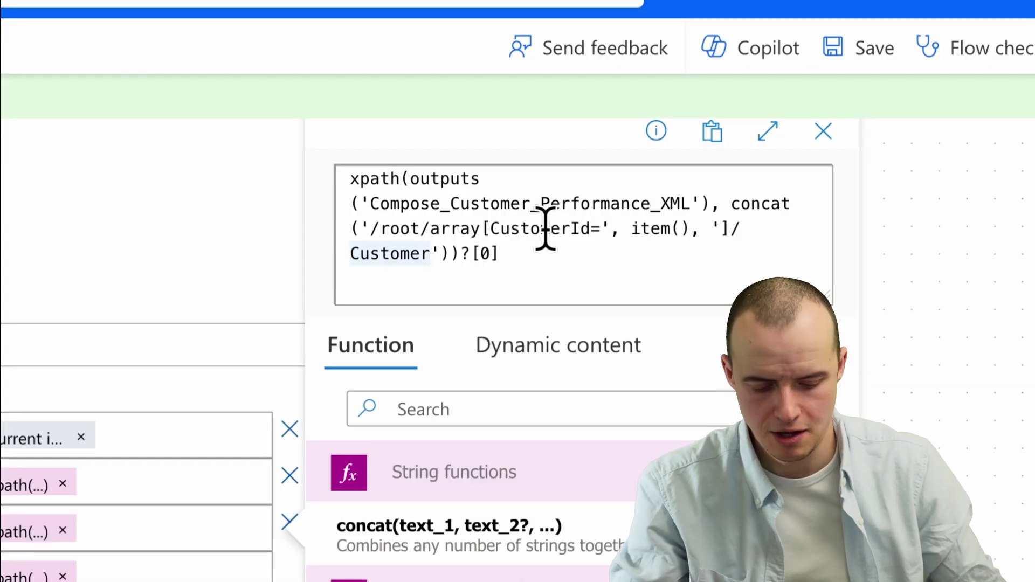
type("/text()")
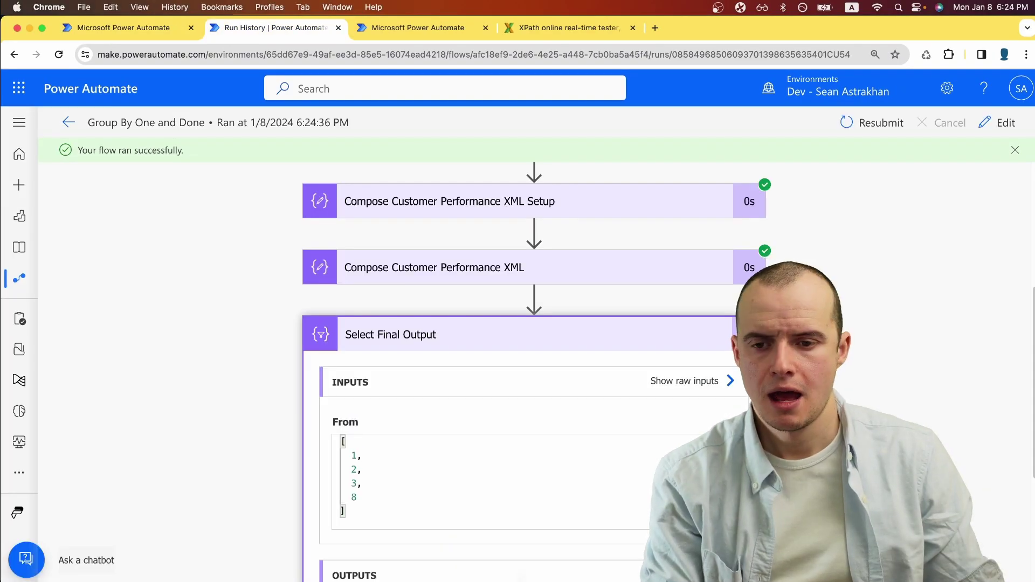
scroll(624, 446, "down", 5)
scroll(591, 451, "down", 5)
Step: Change the XPather sum condition to normalize-space(Customer)='Anna Smith' instead of CustomerId=1
triple_click(517, 458)
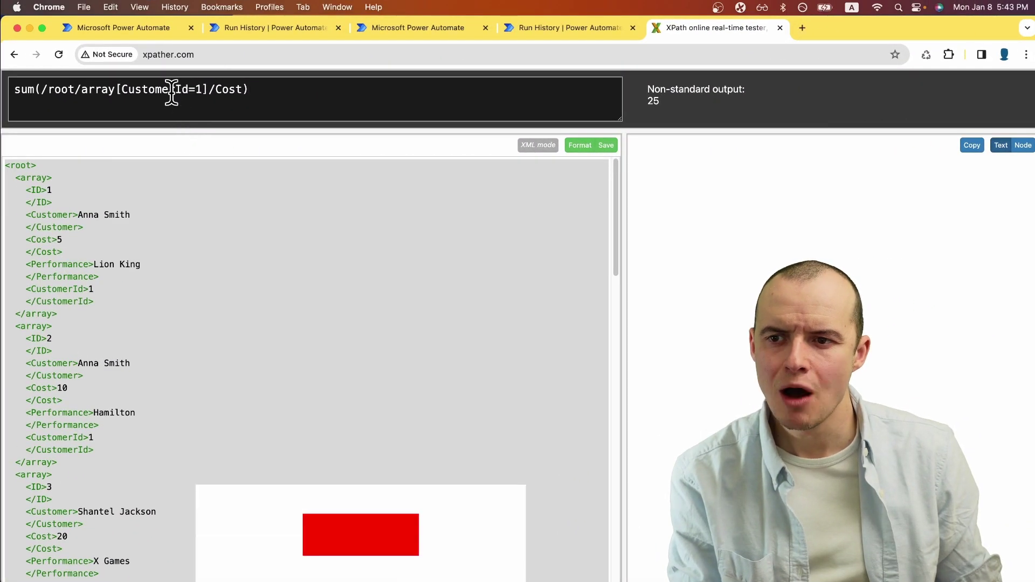
double_click(170, 90)
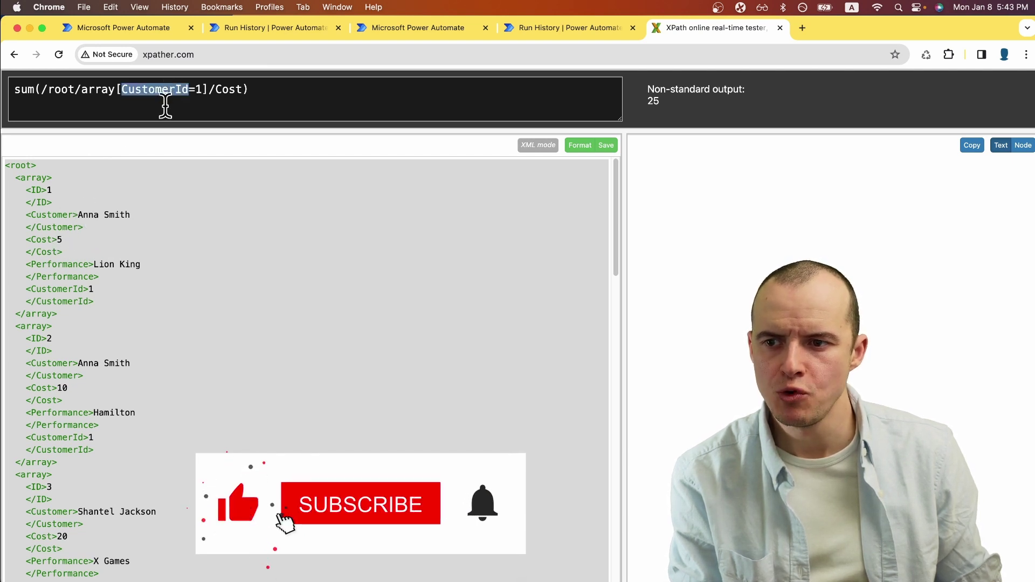
type("Customer")
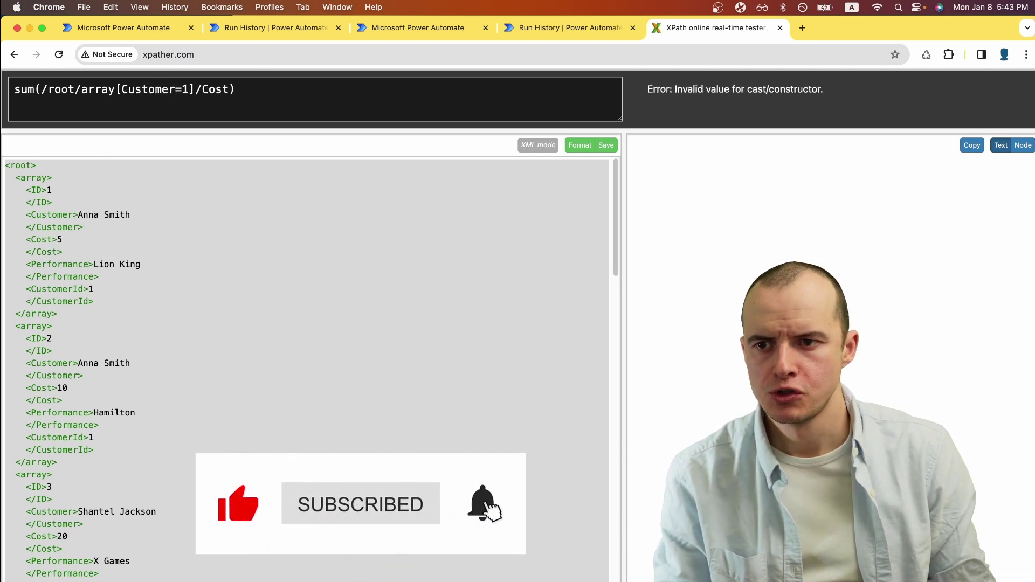
key("Right")
key("Right")
key("BackSpace")
type("'An")
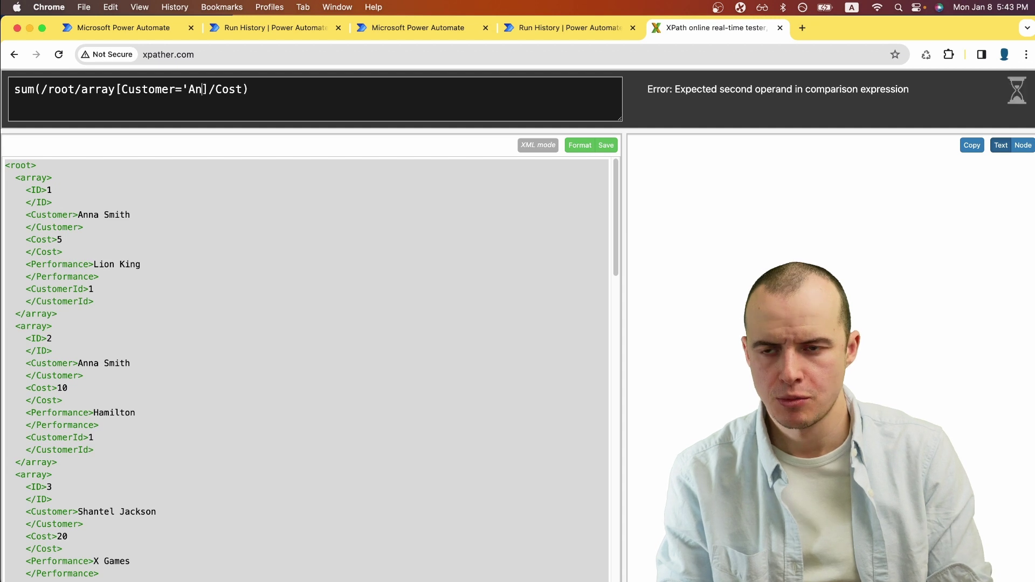
type("na Smith'")
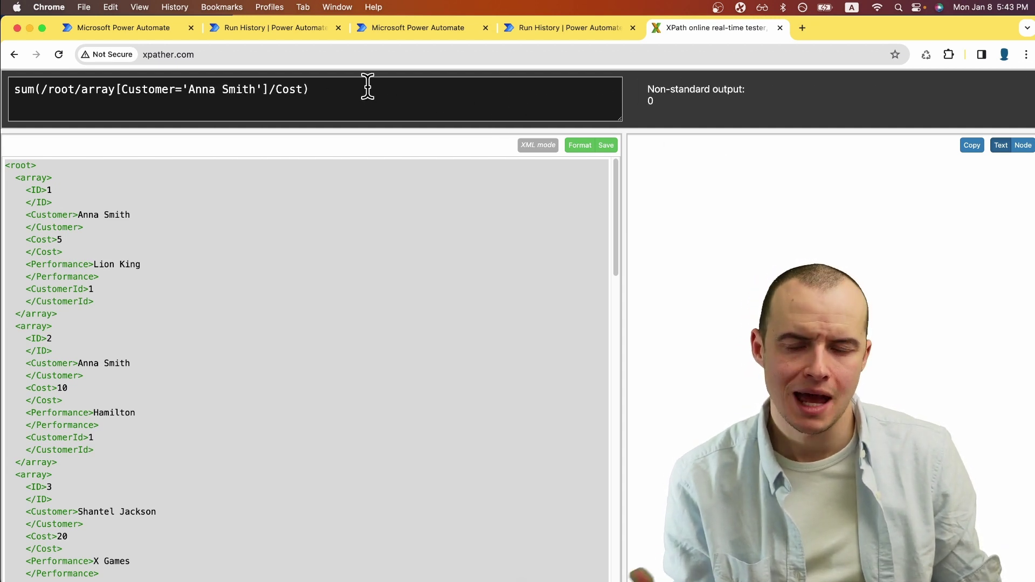
left_click(124, 89)
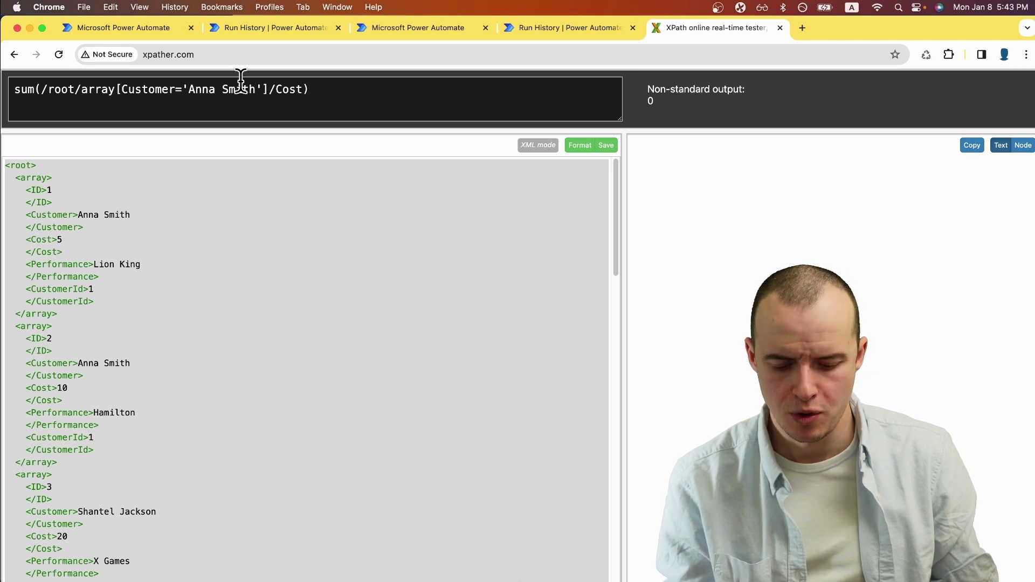
type("normalize-spac")
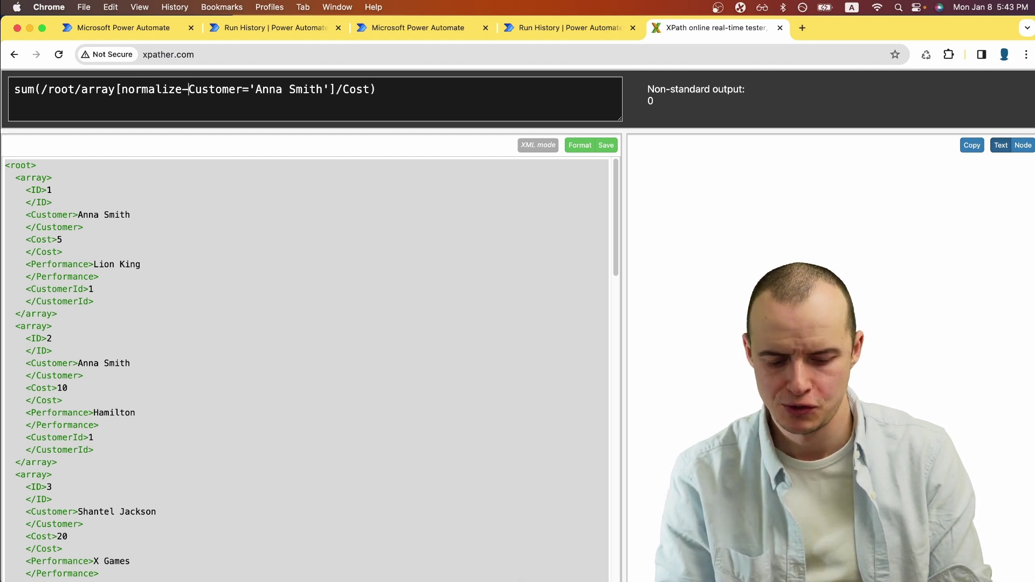
type("e(Customer")
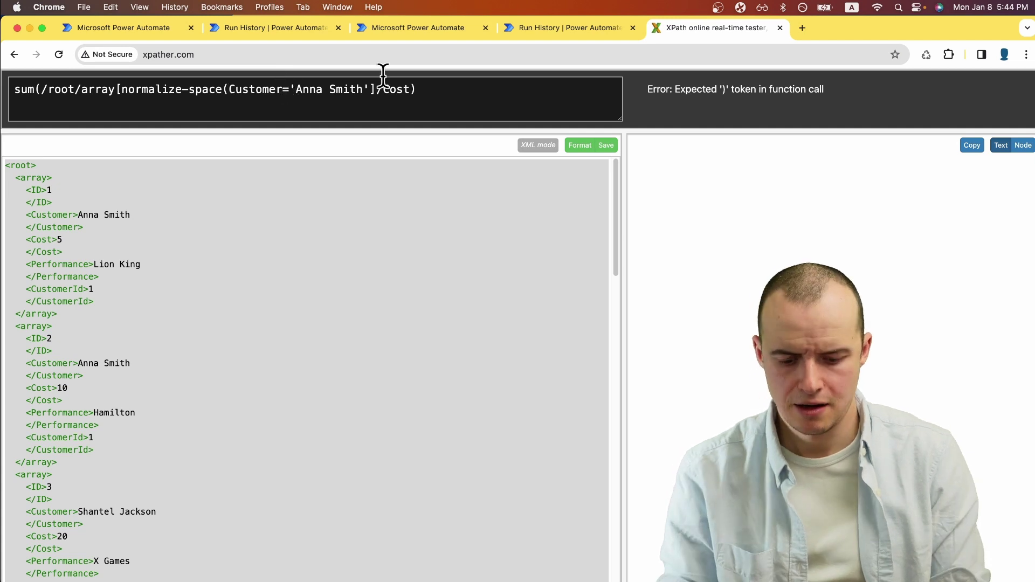
type(")")
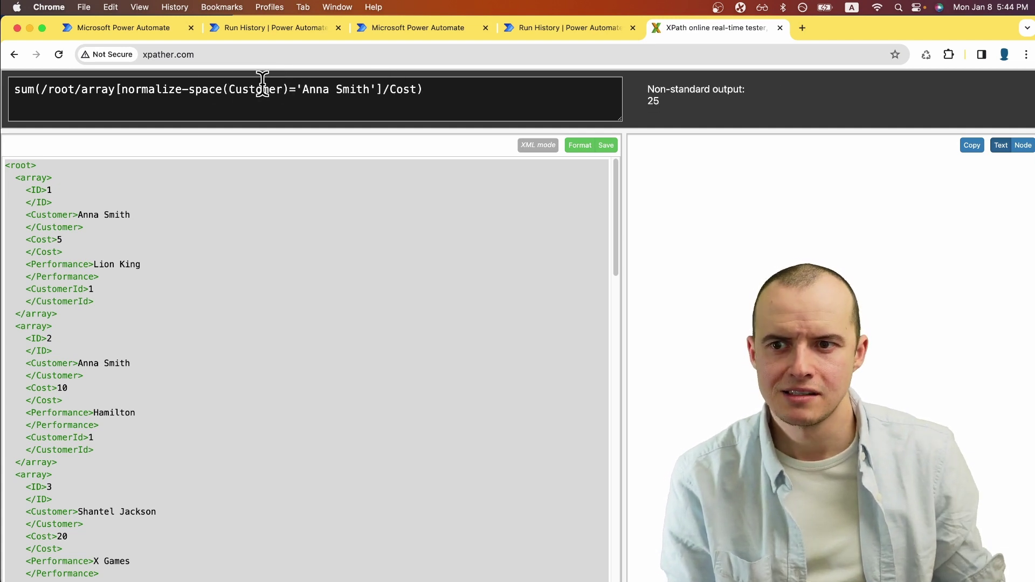